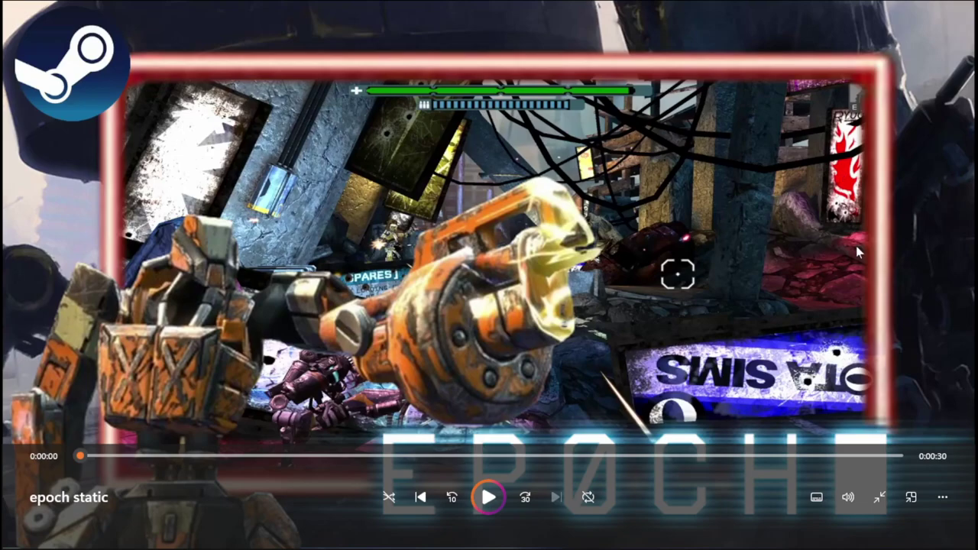
Exit full-screen playback of the epoch static video in Media Player
{"action": "key", "text": "Escape"}
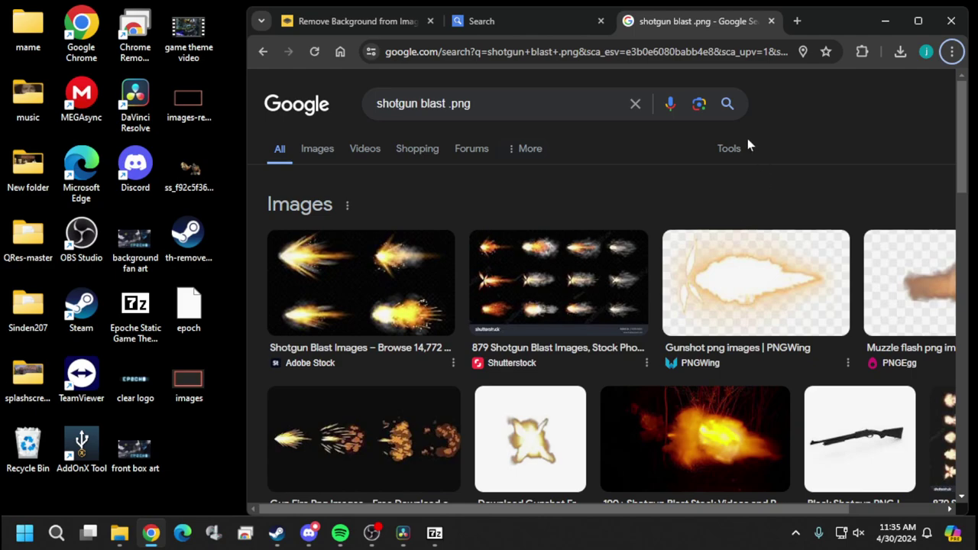
Save the PNGWing 'Gunshot png images' muzzle-flash picture from the shotgun blast results to the desktop
{"action": "scroll", "coordinate": [747, 145], "scroll_direction": "down", "scroll_amount": 3}
{"action": "scroll", "coordinate": [731, 321], "scroll_direction": "up", "scroll_amount": 1}
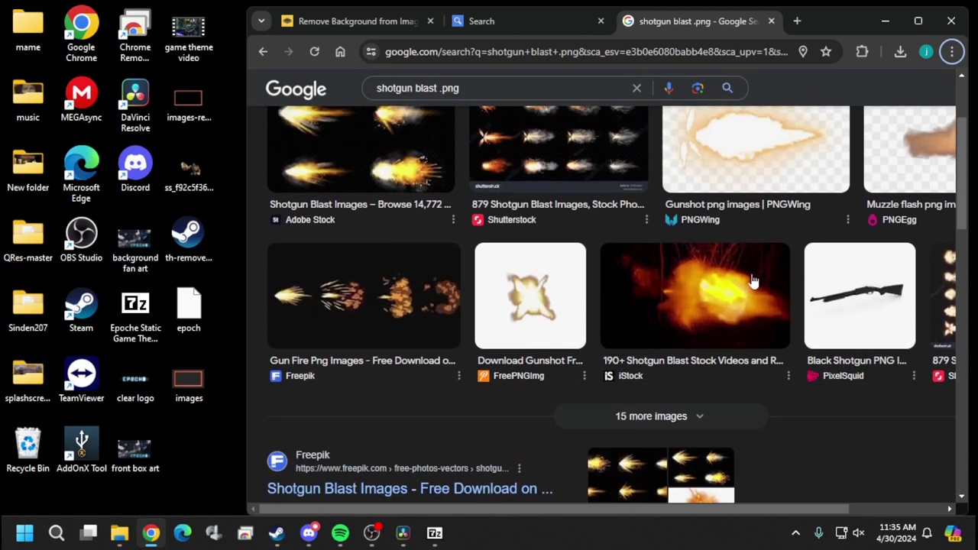
{"action": "scroll", "coordinate": [711, 294], "scroll_direction": "up", "scroll_amount": 2}
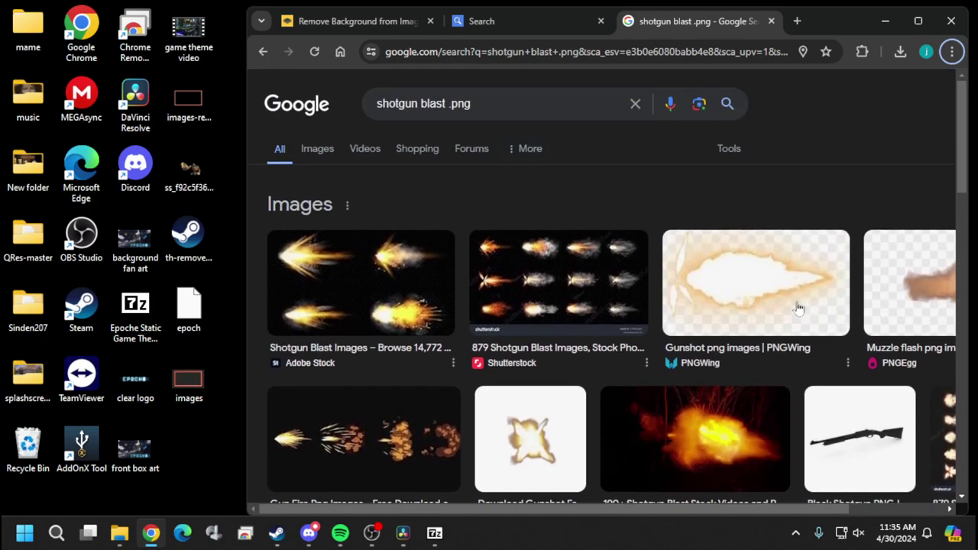
{"action": "left_click", "coordinate": [809, 256]}
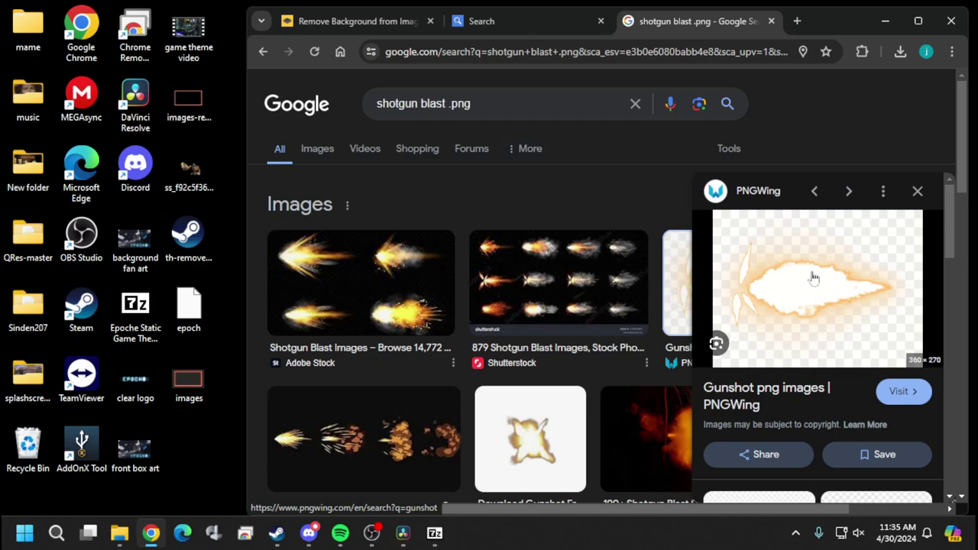
{"action": "left_click_drag", "start_coordinate": [814, 278], "coordinate": [184, 440]}
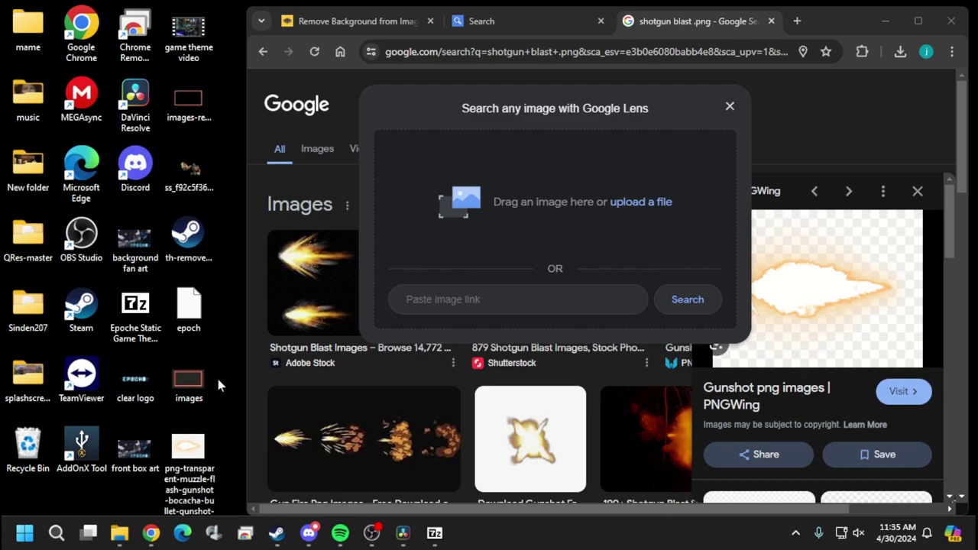
Upload the desktop muzzle-flash PNG to remove.bg and download the 360 × 270 transparent cut-out
{"action": "left_click", "coordinate": [402, 20]}
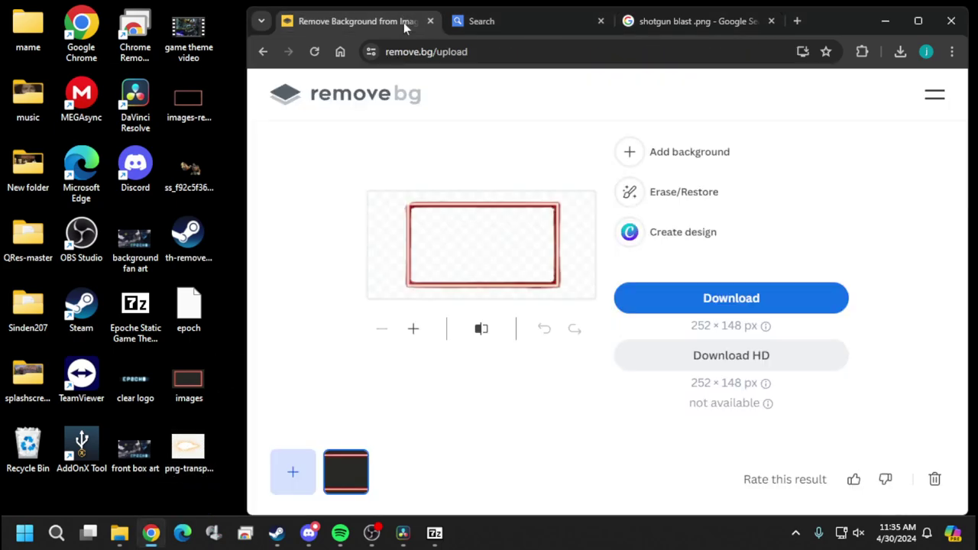
{"action": "left_click_drag", "start_coordinate": [200, 458], "coordinate": [529, 238]}
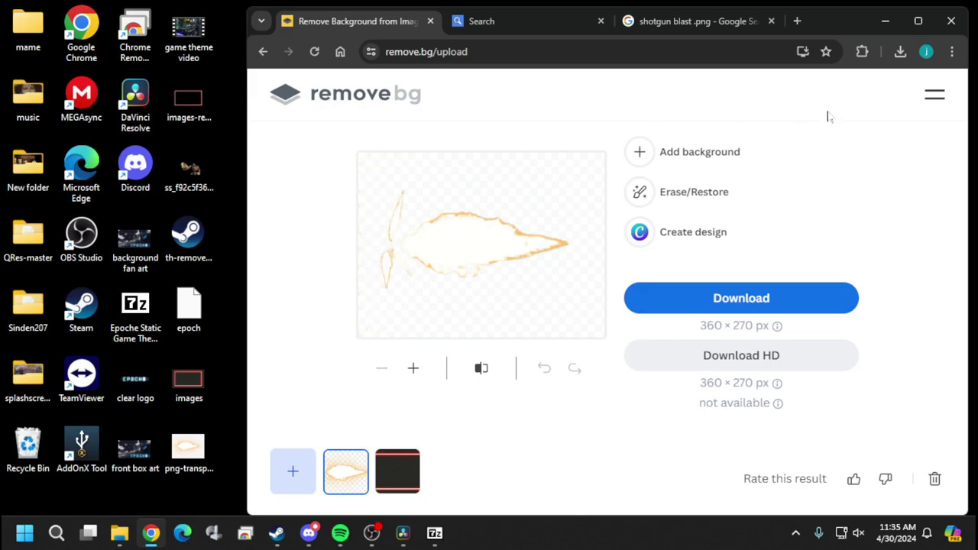
{"action": "left_click", "coordinate": [899, 54]}
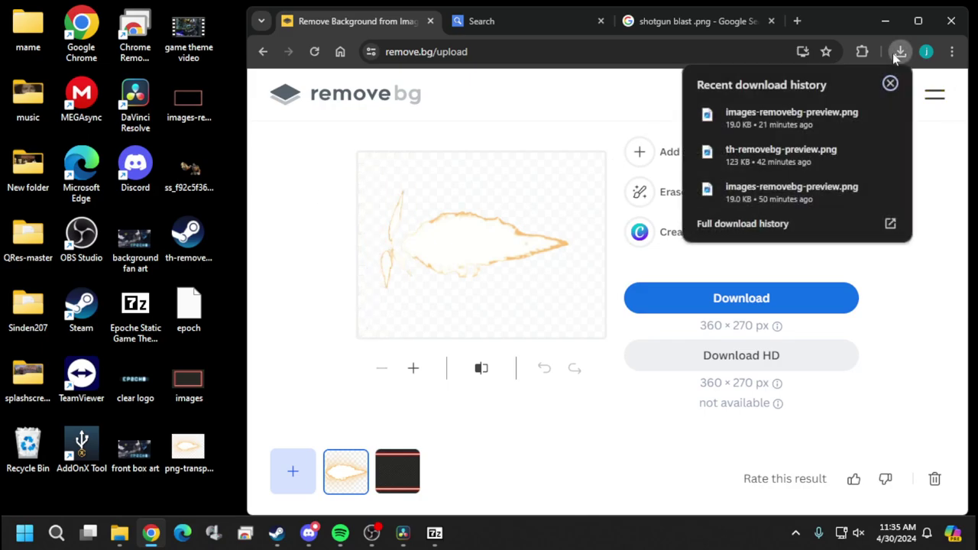
{"action": "left_click", "coordinate": [787, 303]}
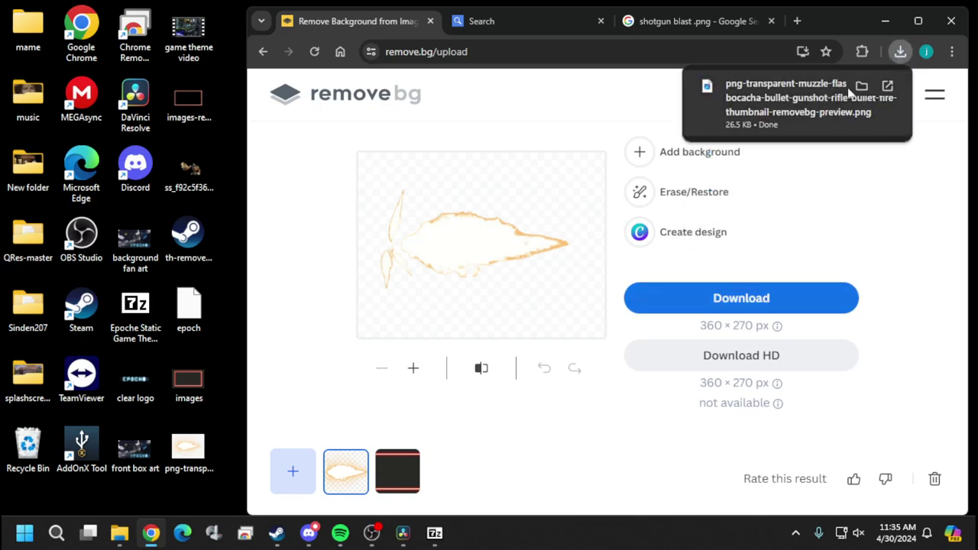
Move the downloaded removebg-preview muzzle-flash PNG from the Downloads folder onto the desktop
{"action": "left_click", "coordinate": [861, 86]}
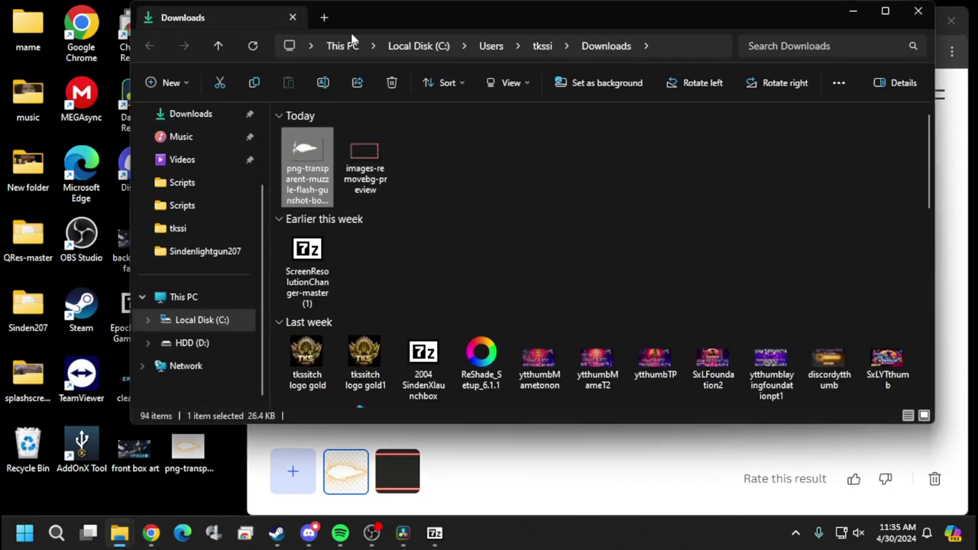
{"action": "double_click", "coordinate": [350, 7]}
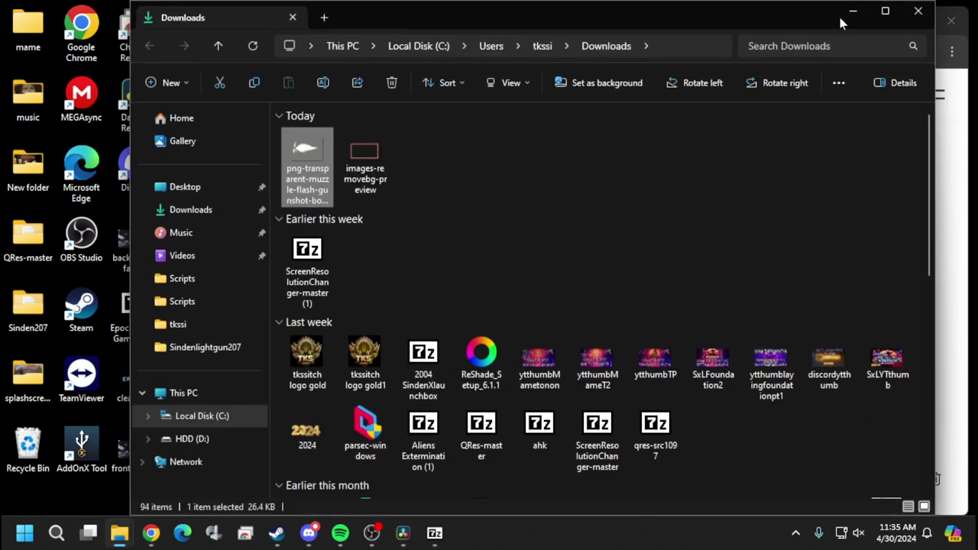
{"action": "left_click_drag", "start_coordinate": [796, 19], "coordinate": [977, 2]}
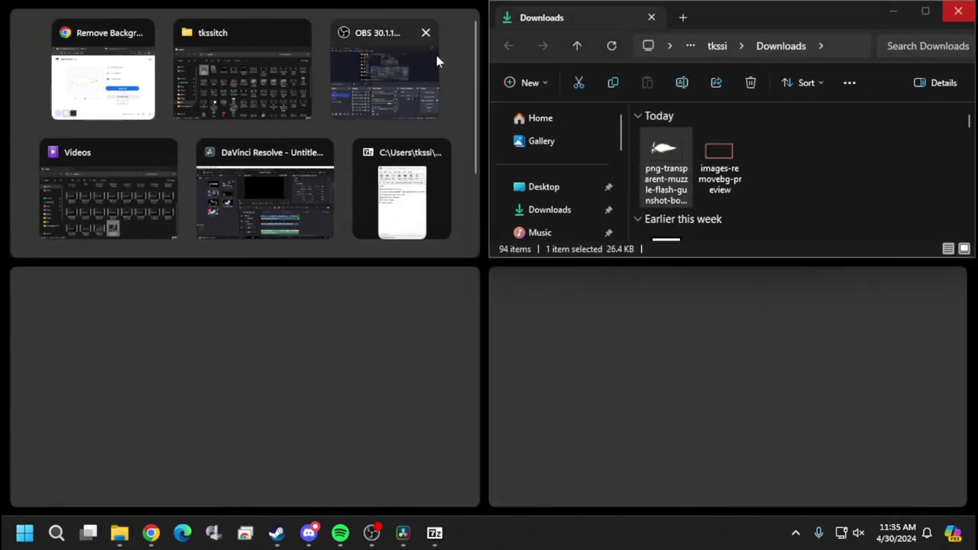
{"action": "left_click", "coordinate": [760, 16]}
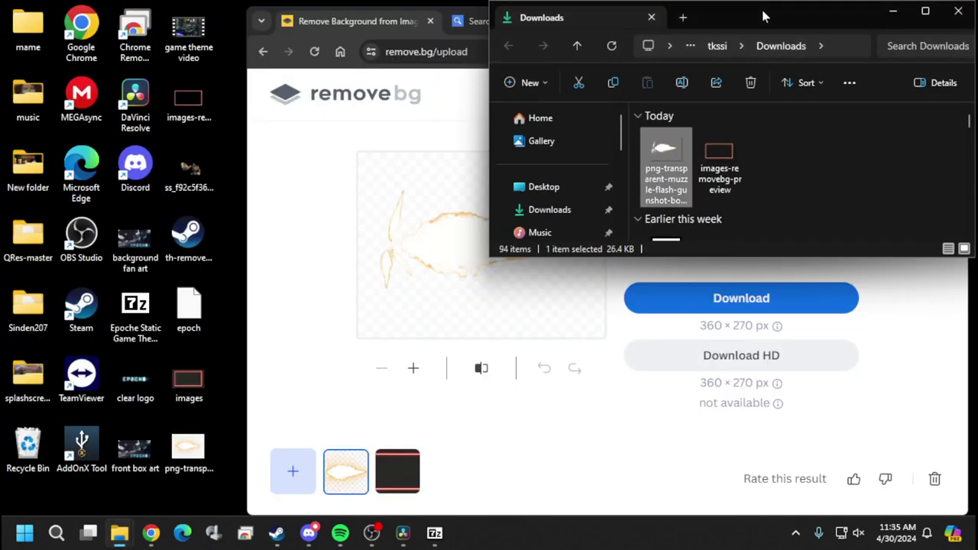
{"action": "left_click_drag", "start_coordinate": [662, 150], "coordinate": [221, 244]}
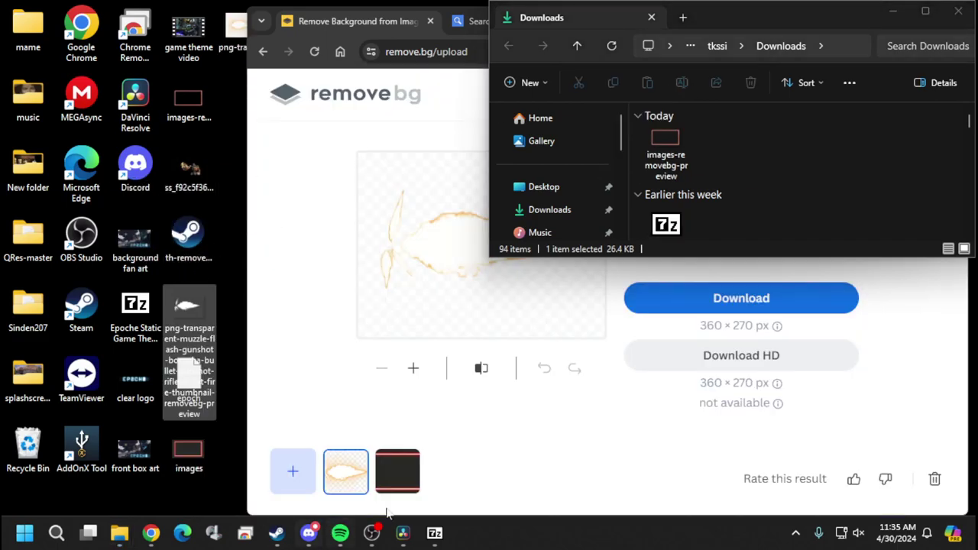
{"action": "left_click", "coordinate": [403, 532]}
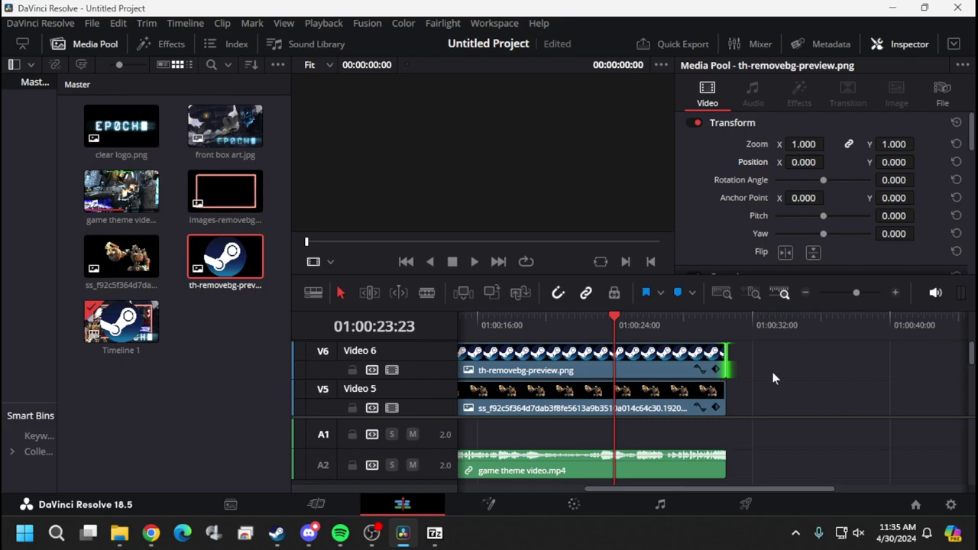
Import the removebg-preview muzzle-flash PNG from the Desktop folder into Resolve's Media Pool
{"action": "scroll", "coordinate": [773, 378], "scroll_direction": "down", "scroll_amount": 4}
{"action": "scroll", "coordinate": [773, 378], "scroll_direction": "up", "scroll_amount": 2}
{"action": "scroll", "coordinate": [773, 377], "scroll_direction": "up", "scroll_amount": 2}
{"action": "mouse_move", "coordinate": [120, 531]}
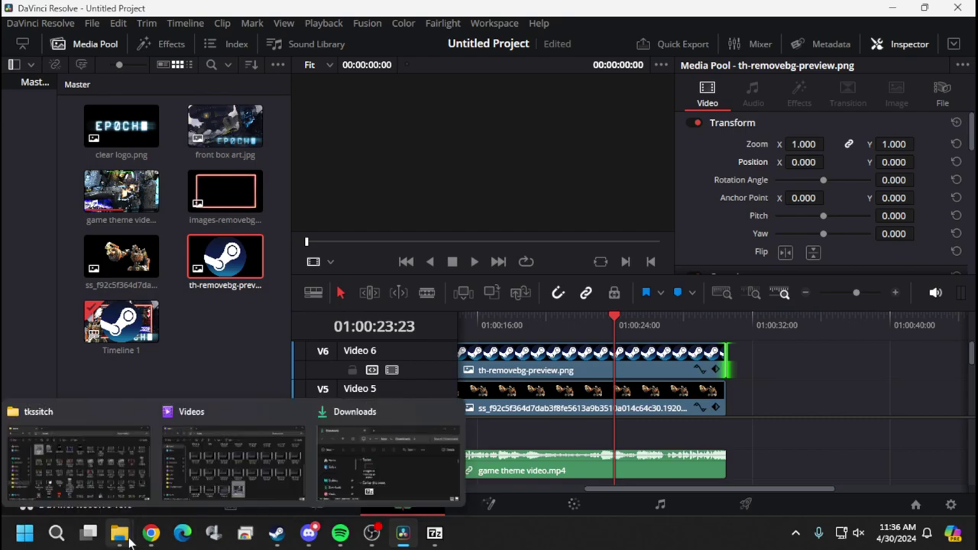
{"action": "left_click", "coordinate": [132, 449]}
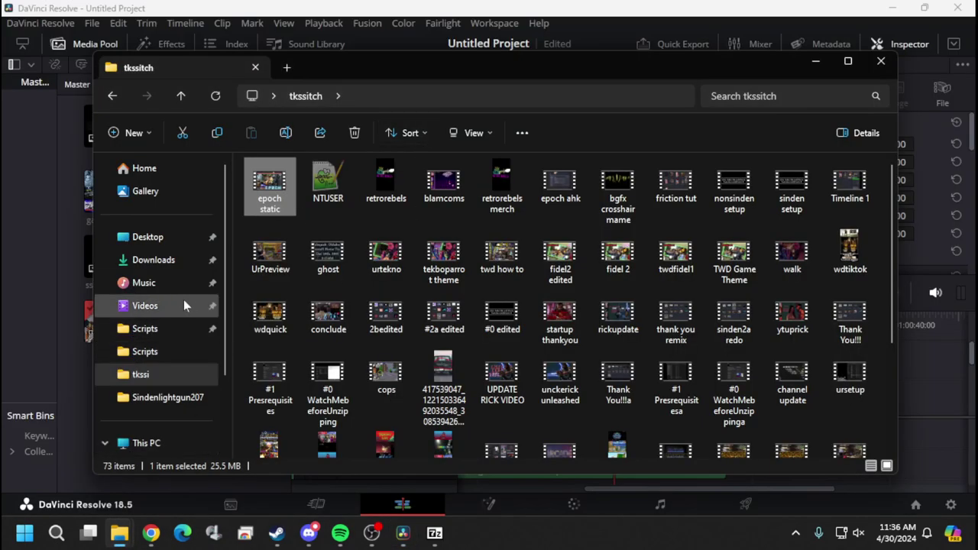
{"action": "left_click", "coordinate": [181, 237]}
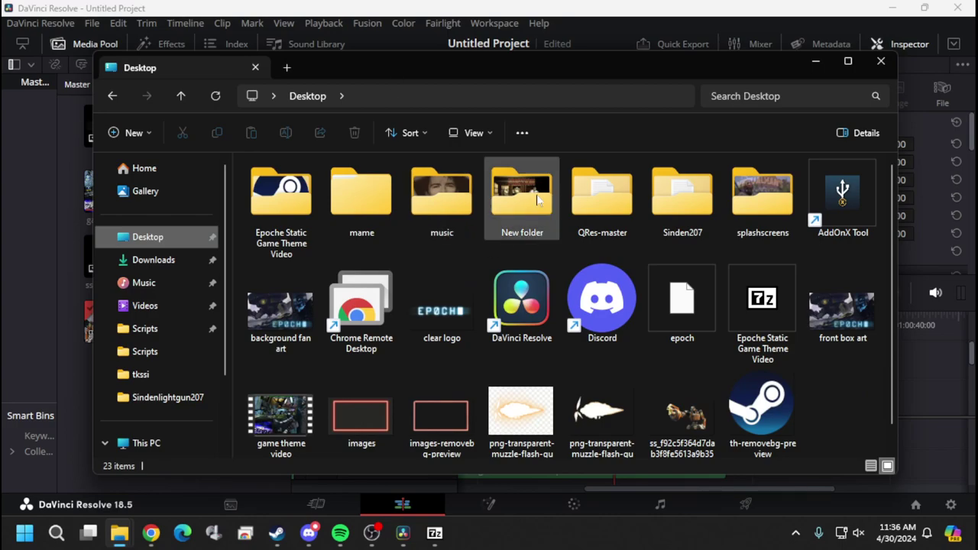
{"action": "scroll", "coordinate": [535, 230], "scroll_direction": "down", "scroll_amount": 1}
{"action": "left_click_drag", "start_coordinate": [456, 66], "coordinate": [713, 69]}
{"action": "left_click", "coordinate": [837, 388]}
{"action": "left_click_drag", "start_coordinate": [837, 387], "coordinate": [199, 395]}
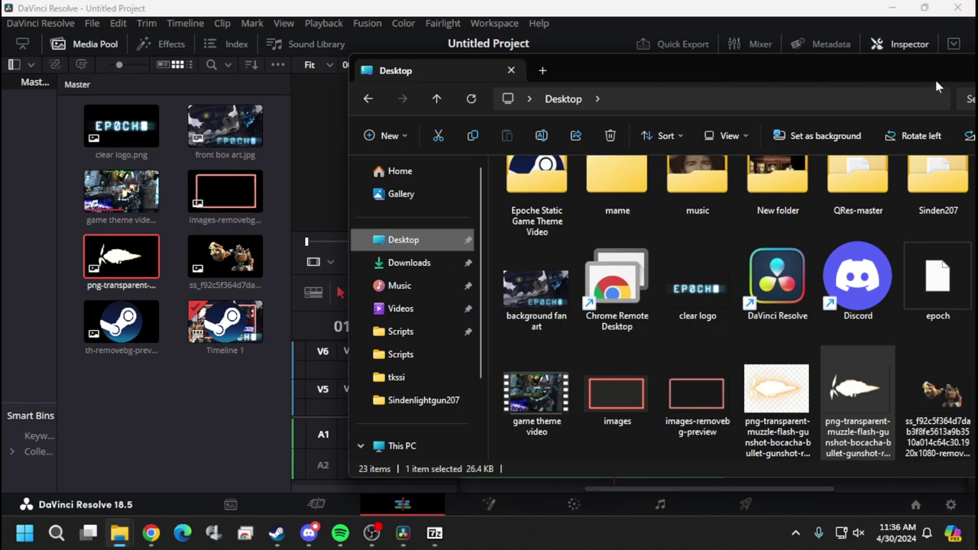
{"action": "left_click_drag", "start_coordinate": [931, 73], "coordinate": [536, 67]}
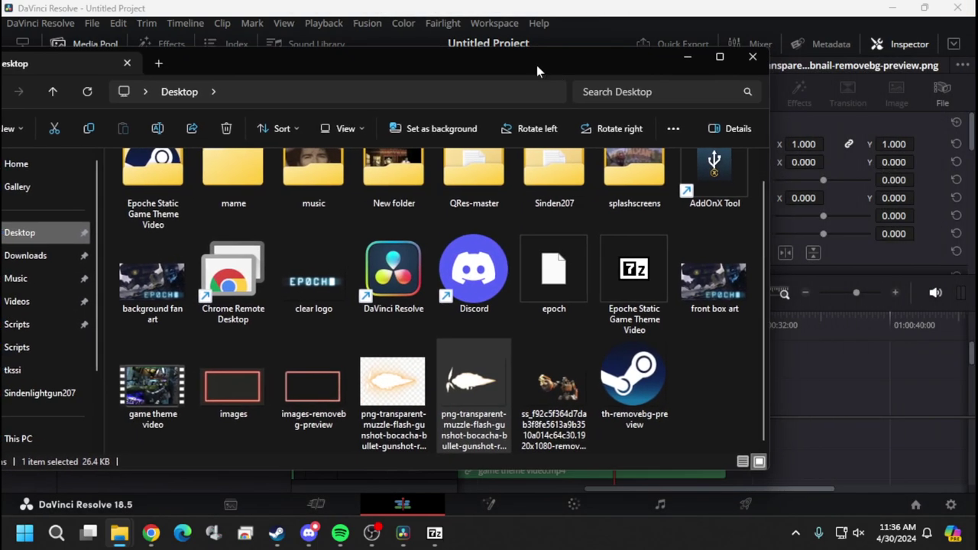
{"action": "left_click", "coordinate": [686, 58]}
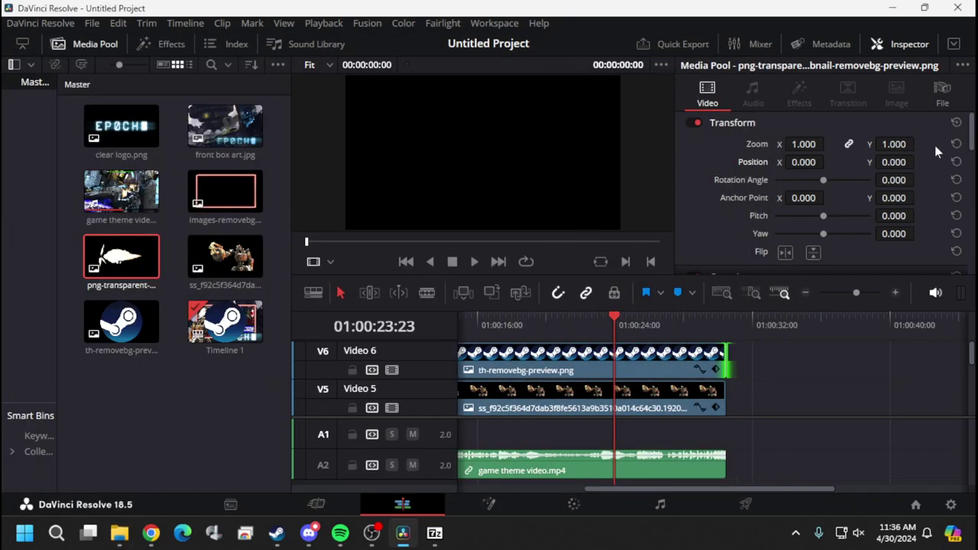
At 01:00:00:00, set the V5 robot clip's Position X to -1415 and keyframe its position
{"action": "left_click_drag", "start_coordinate": [527, 325], "coordinate": [392, 329]}
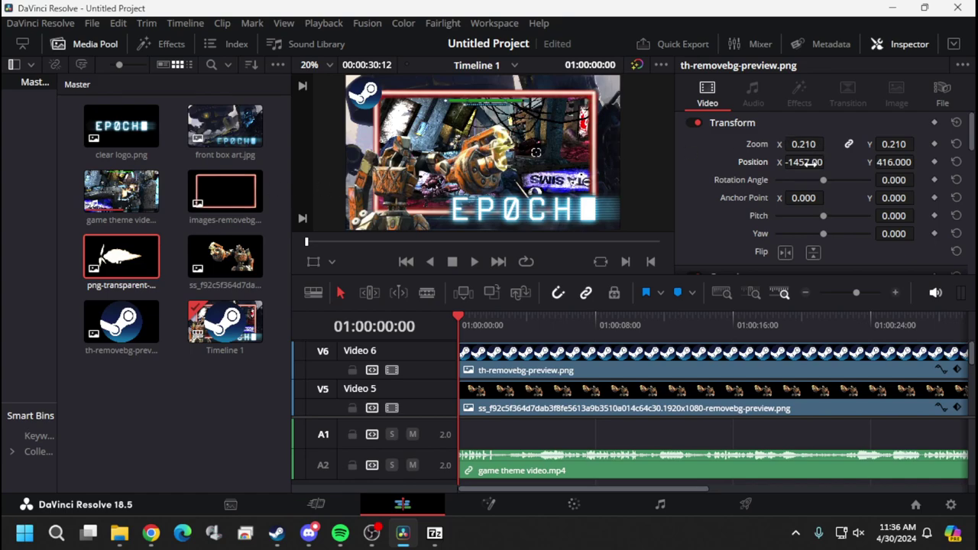
{"action": "mouse_move", "coordinate": [804, 162]}
{"action": "left_mouse_down"}
{"action": "mouse_move", "coordinate": [789, 162]}
{"action": "mouse_move", "coordinate": [806, 164]}
{"action": "left_mouse_up"}
{"action": "left_click", "coordinate": [518, 405]}
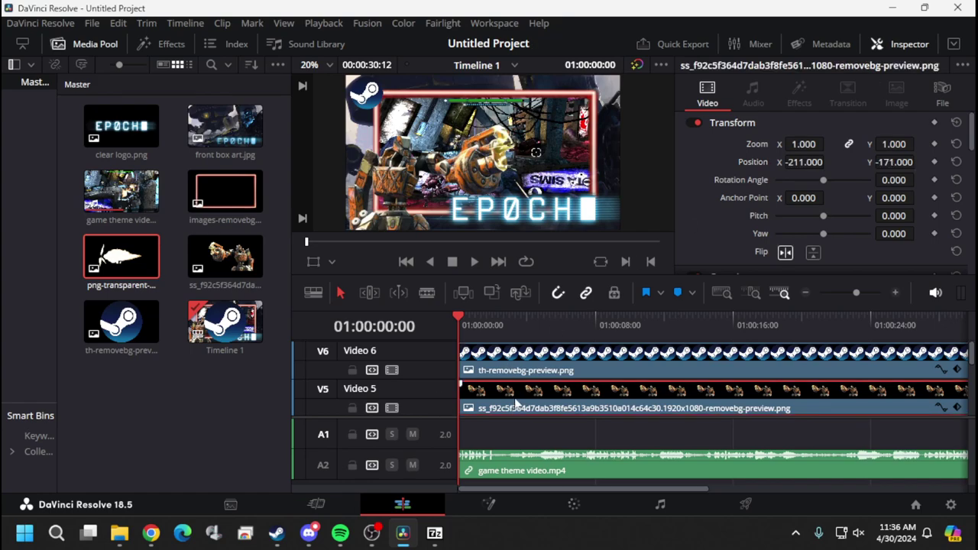
{"action": "left_click_drag", "start_coordinate": [812, 162], "coordinate": [844, 162]}
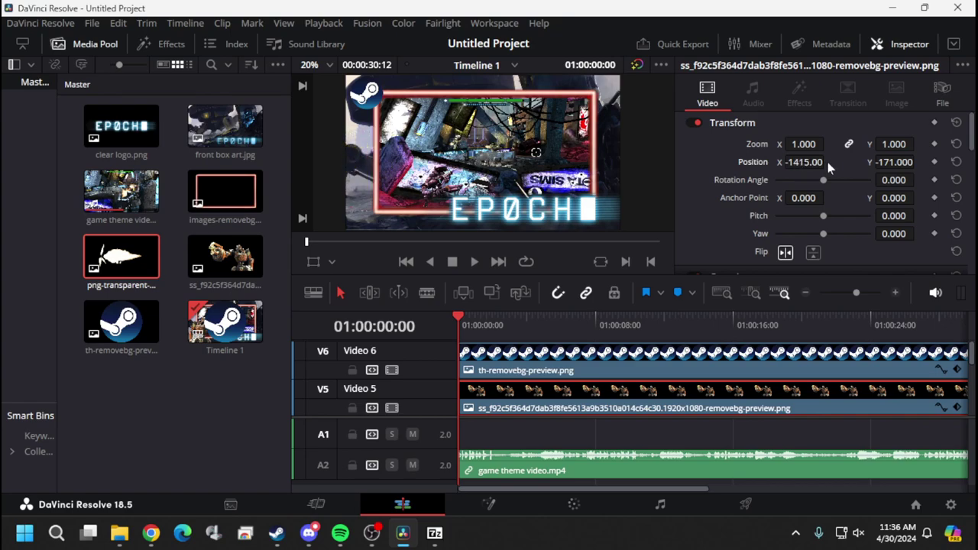
{"action": "left_click", "coordinate": [934, 162]}
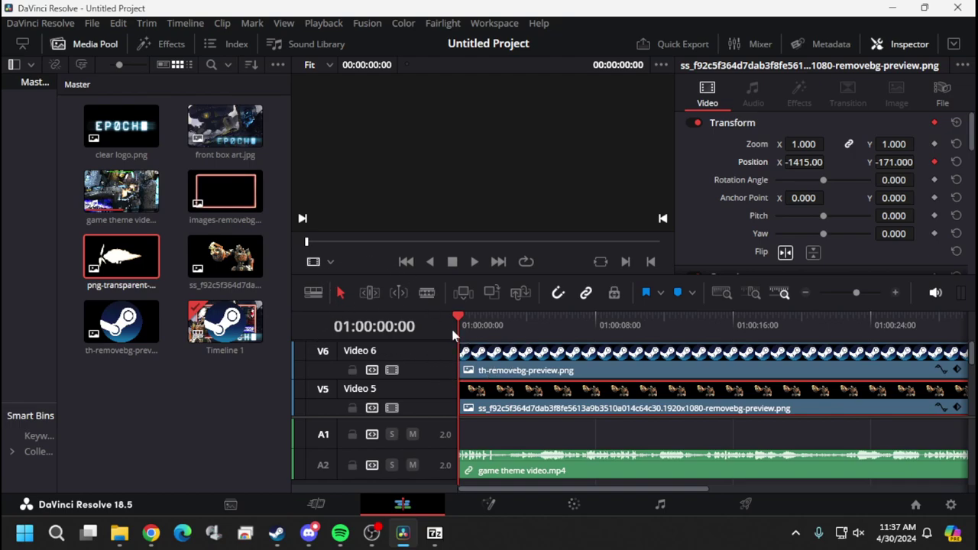
Keyframe the robot's Position X to -1 at frame 20 and -239 at 01:00:01:00
{"action": "mouse_move", "coordinate": [457, 314]}
{"action": "left_mouse_down"}
{"action": "mouse_move", "coordinate": [595, 315]}
{"action": "mouse_move", "coordinate": [456, 320]}
{"action": "left_mouse_up"}
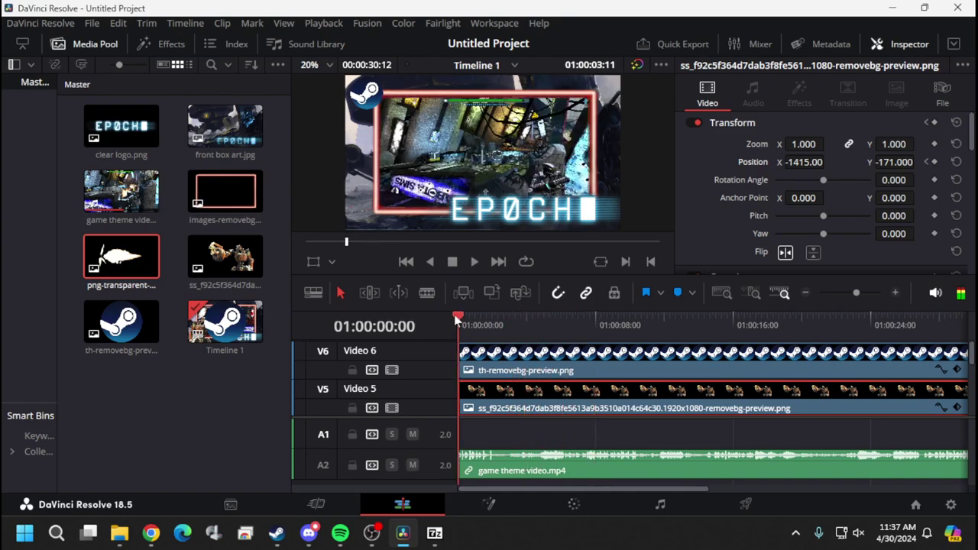
{"action": "left_click", "coordinate": [896, 294]}
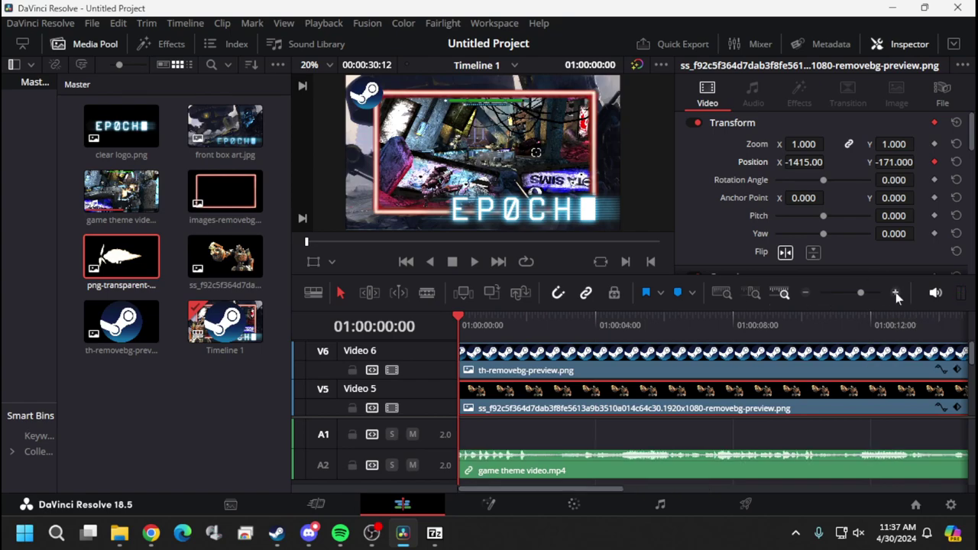
{"action": "left_click", "coordinate": [807, 294]}
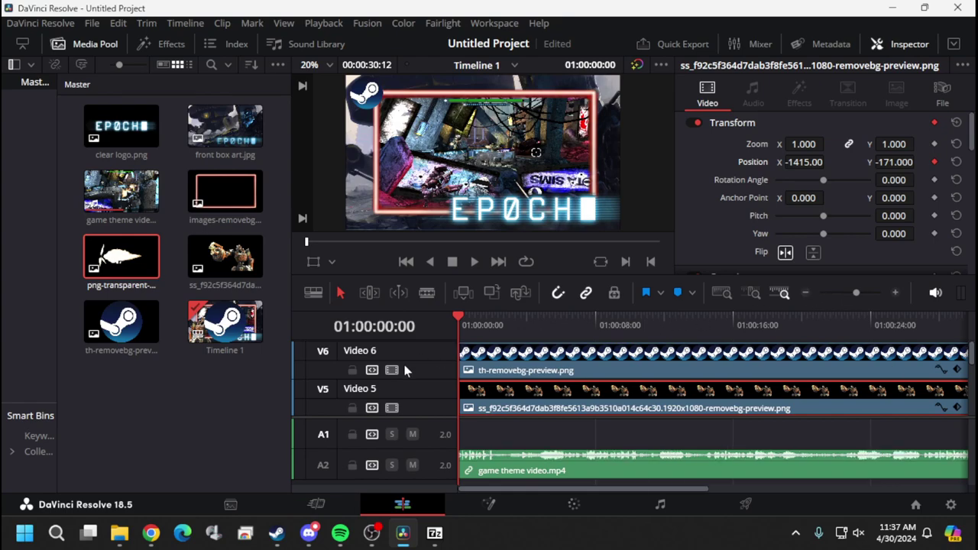
{"action": "key", "text": "space"}
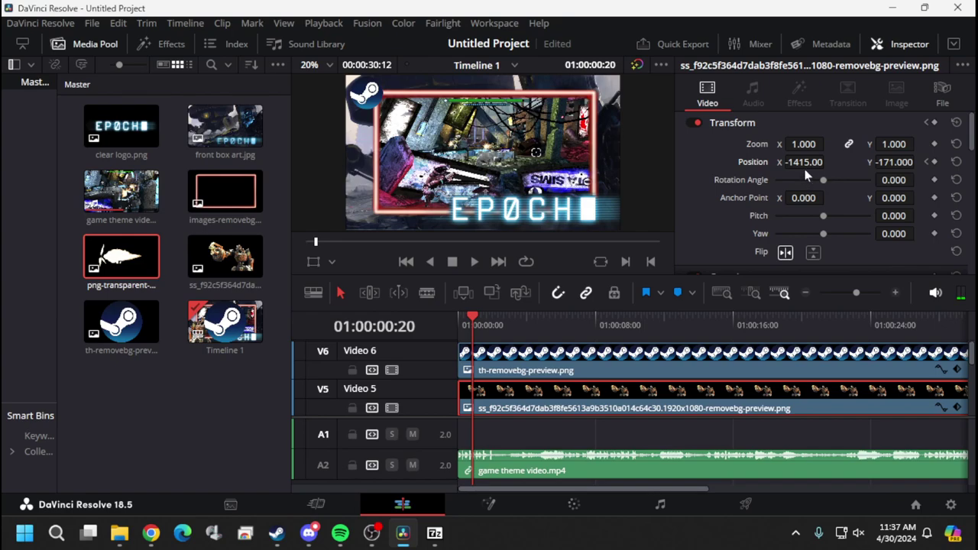
{"action": "left_click_drag", "start_coordinate": [803, 162], "coordinate": [829, 162]}
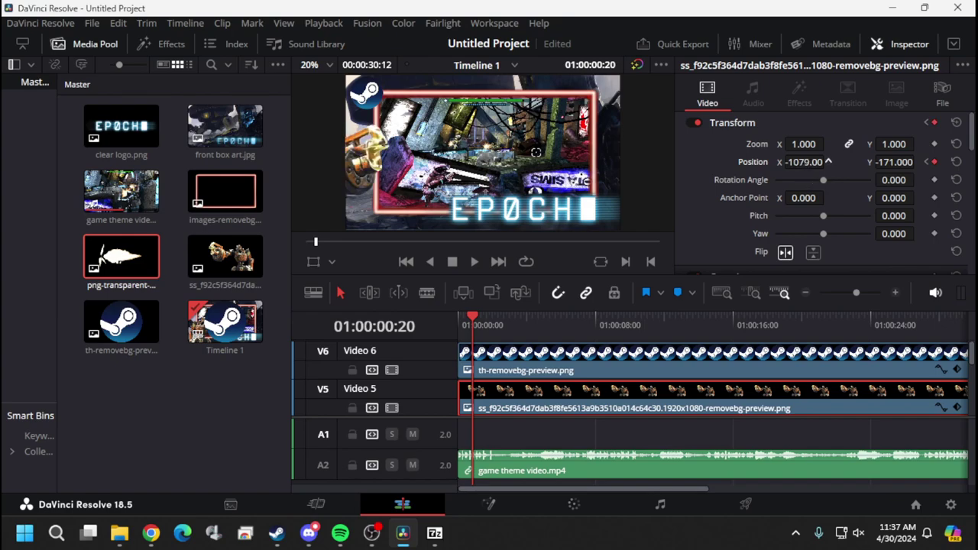
{"action": "left_click_drag", "start_coordinate": [829, 162], "coordinate": [828, 162]}
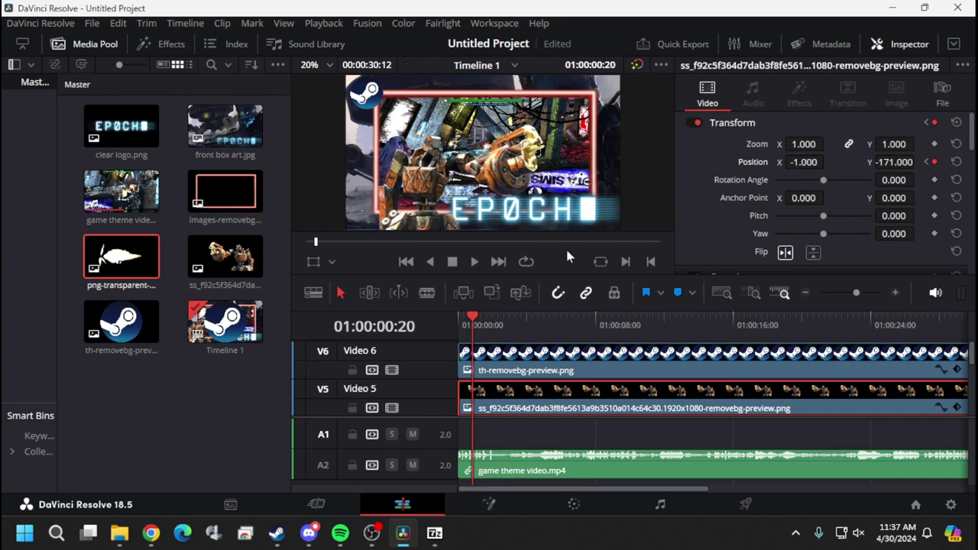
{"action": "key", "text": "Right"}
{"action": "key", "text": "Right"}
{"action": "key", "text": "Right"}
{"action": "key", "text": "Right"}
{"action": "key", "text": "Right"}
{"action": "key", "text": "Left"}
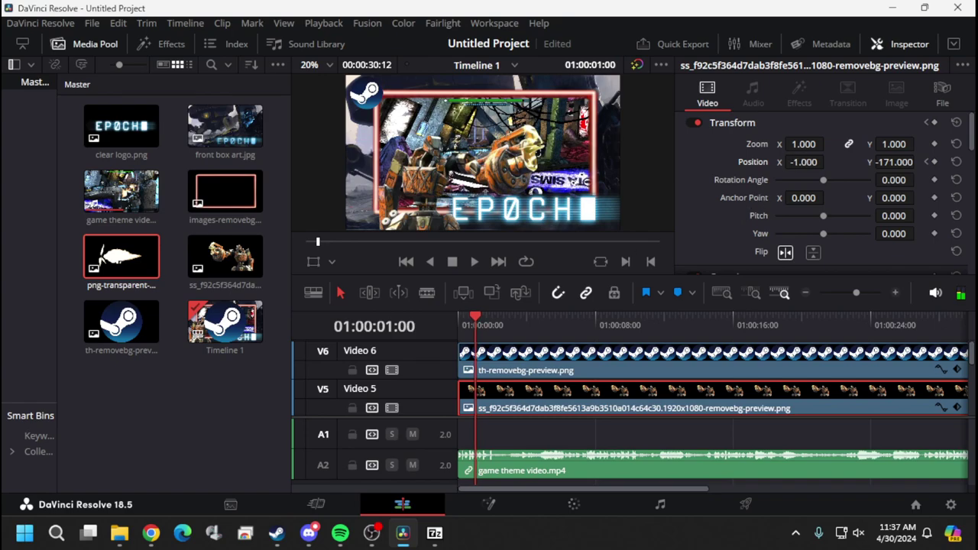
{"action": "left_click_drag", "start_coordinate": [829, 162], "coordinate": [828, 162]}
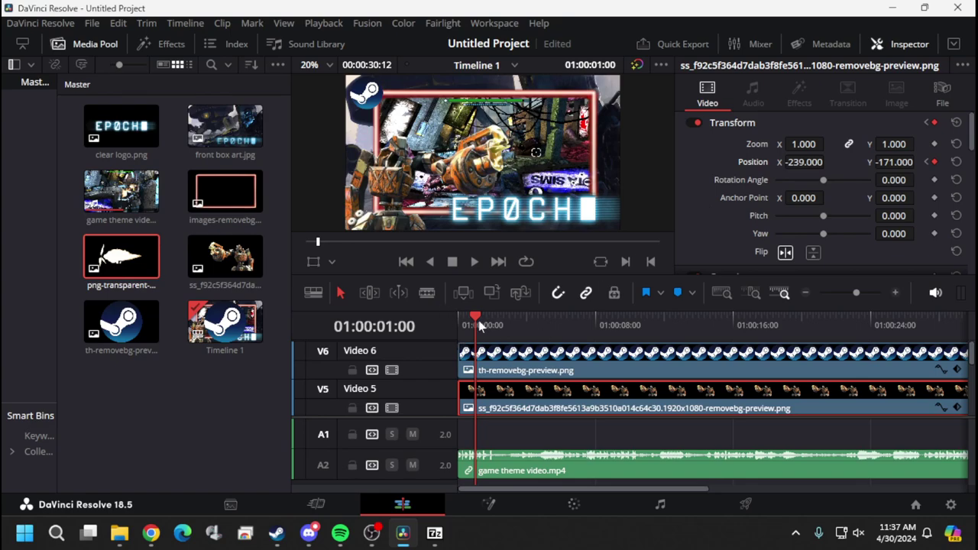
{"action": "left_click", "coordinate": [458, 317]}
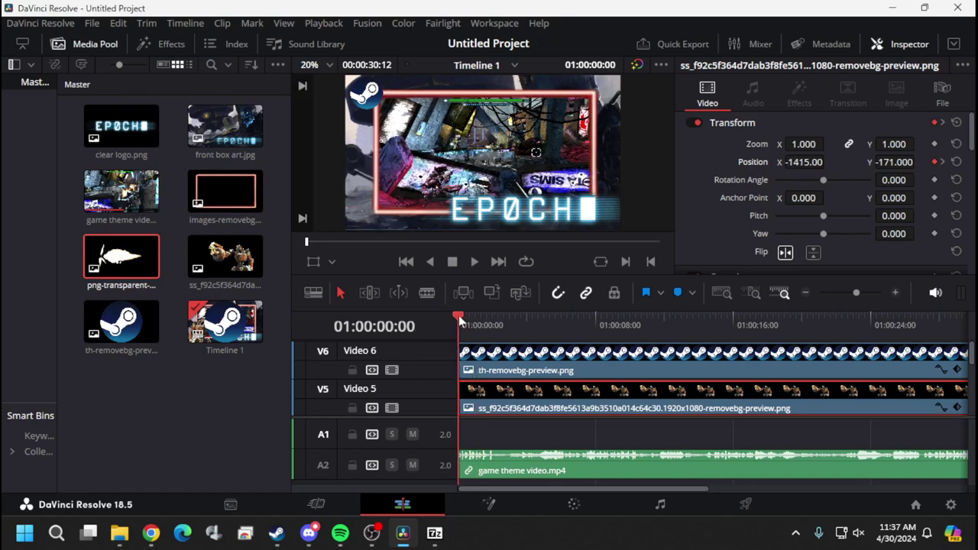
{"action": "left_click", "coordinate": [476, 262]}
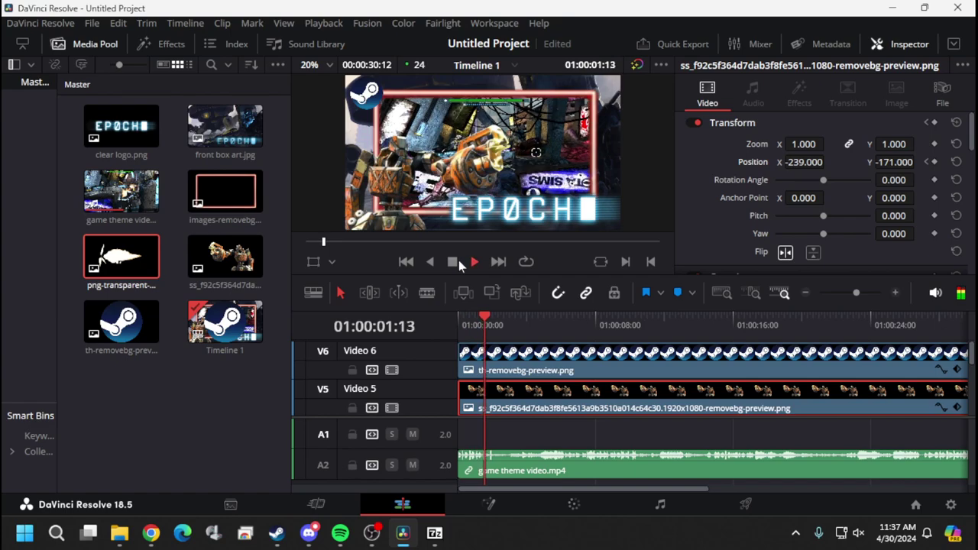
{"action": "left_click", "coordinate": [456, 262]}
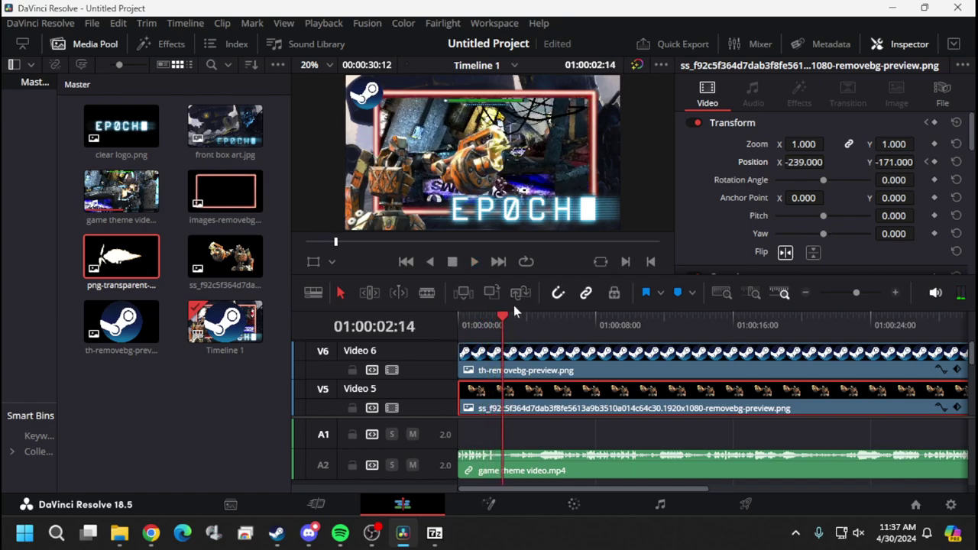
{"action": "left_click_drag", "start_coordinate": [504, 321], "coordinate": [458, 320]}
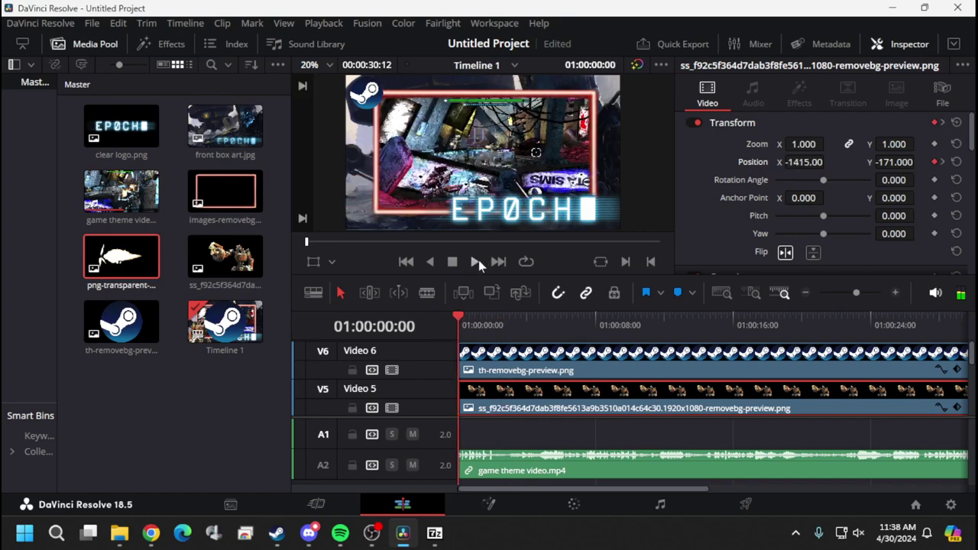
{"action": "left_click", "coordinate": [474, 261]}
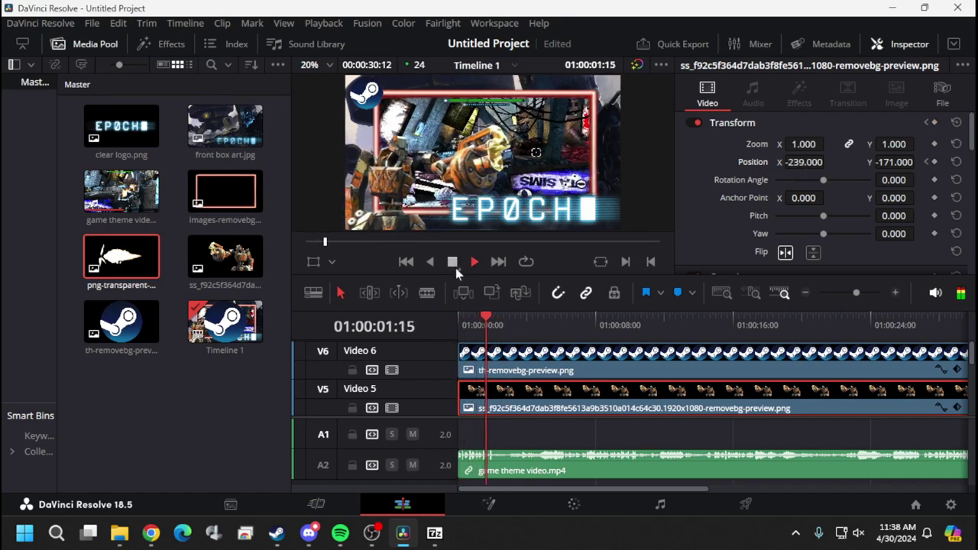
{"action": "left_click", "coordinate": [453, 262]}
{"action": "key", "text": "j"}
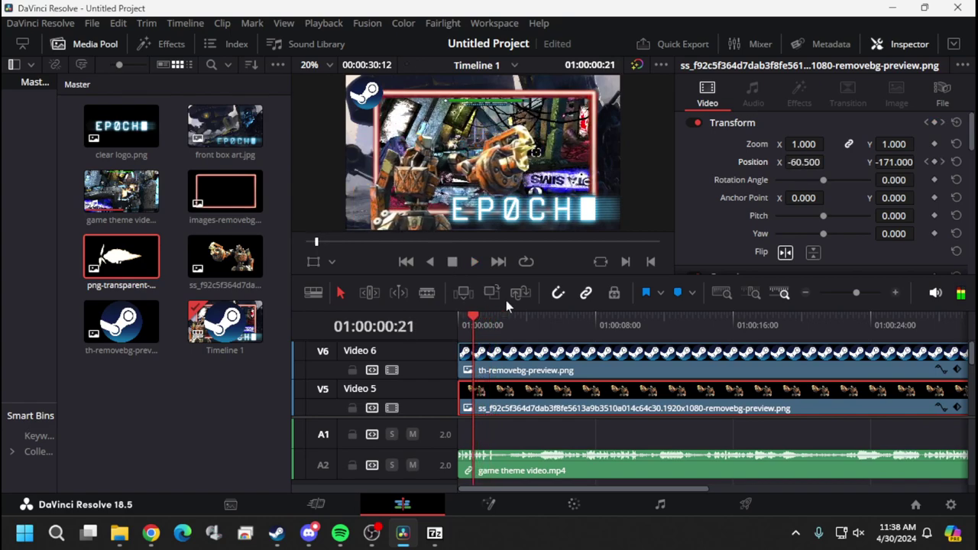
{"action": "key", "text": "l"}
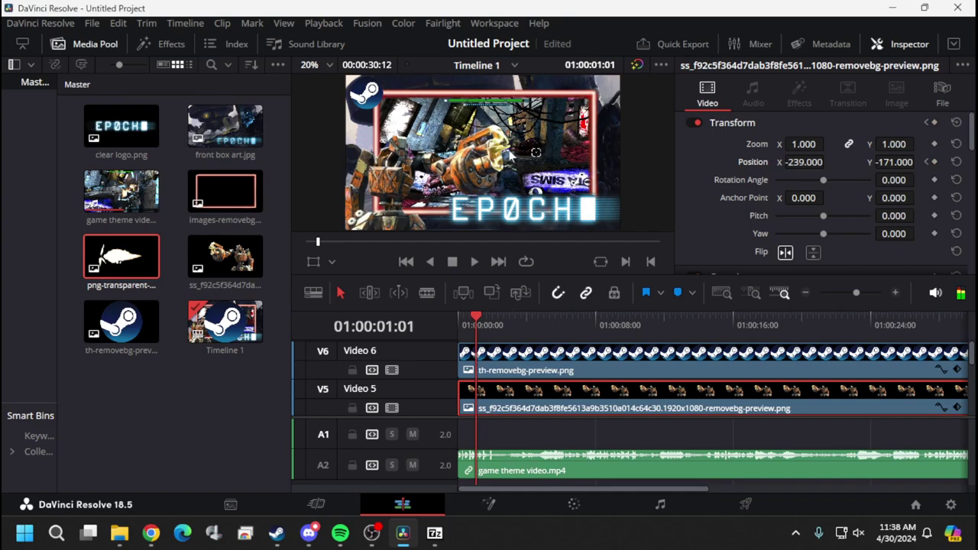
Place the muzzle-flash PNG on a new V7 track starting at one second
{"action": "left_click", "coordinate": [144, 360]}
{"action": "left_click_drag", "start_coordinate": [111, 260], "coordinate": [468, 352]}
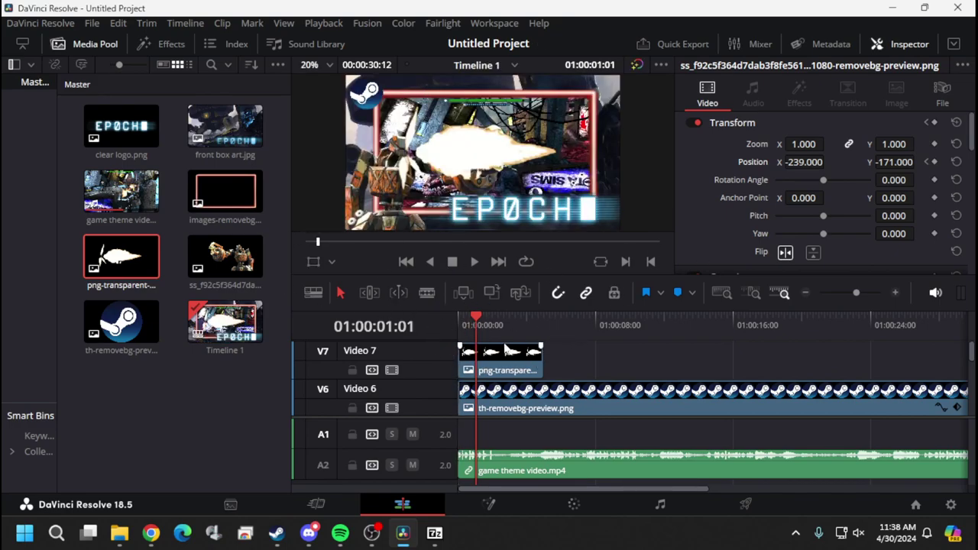
{"action": "left_click_drag", "start_coordinate": [502, 359], "coordinate": [531, 359]}
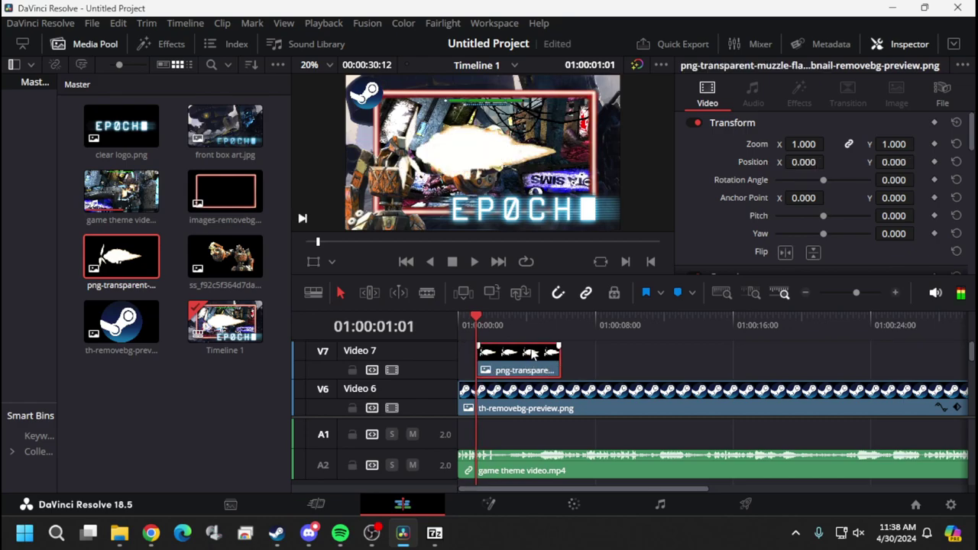
{"action": "key", "text": "Left"}
{"action": "key", "text": "Right"}
Set the flash to Position X 956, Y 137, rotation 12.6, and zoom 1.2 at the gun
{"action": "mouse_move", "coordinate": [811, 162]}
{"action": "left_mouse_down"}
{"action": "mouse_move", "coordinate": [828, 161]}
{"action": "mouse_move", "coordinate": [812, 162]}
{"action": "left_mouse_up"}
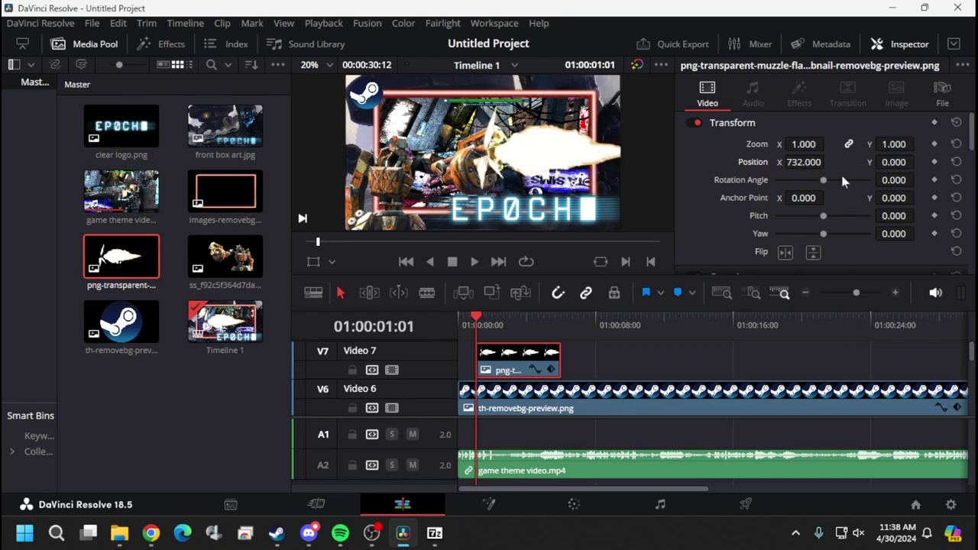
{"action": "mouse_move", "coordinate": [900, 181]}
{"action": "left_mouse_down"}
{"action": "mouse_move", "coordinate": [891, 180]}
{"action": "mouse_move", "coordinate": [920, 180]}
{"action": "mouse_move", "coordinate": [910, 180]}
{"action": "left_mouse_up"}
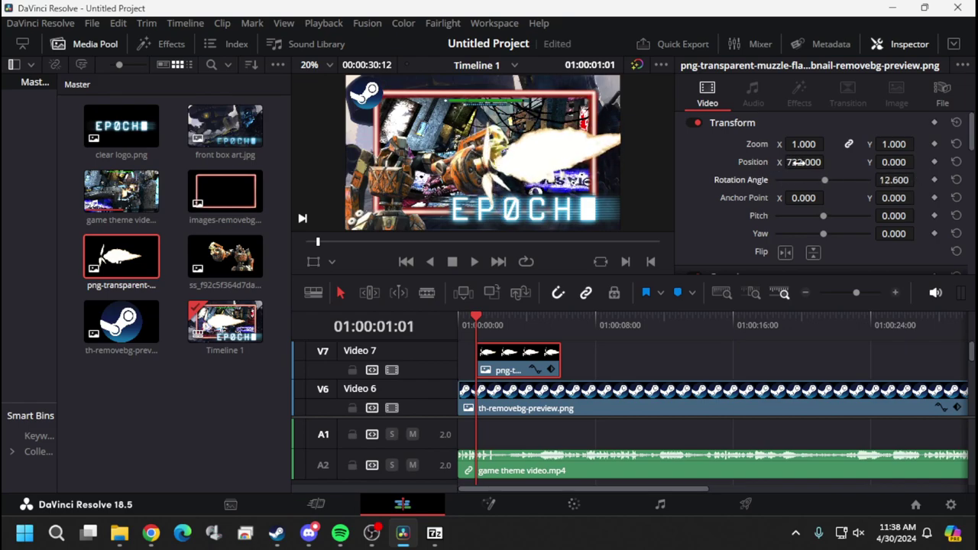
{"action": "left_click_drag", "start_coordinate": [799, 162], "coordinate": [900, 166]}
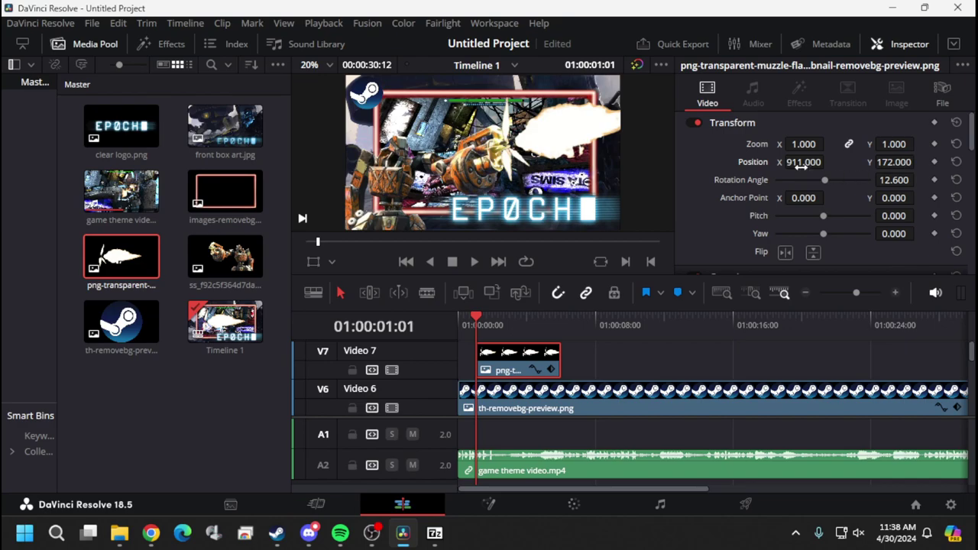
{"action": "left_click_drag", "start_coordinate": [833, 162], "coordinate": [829, 162]}
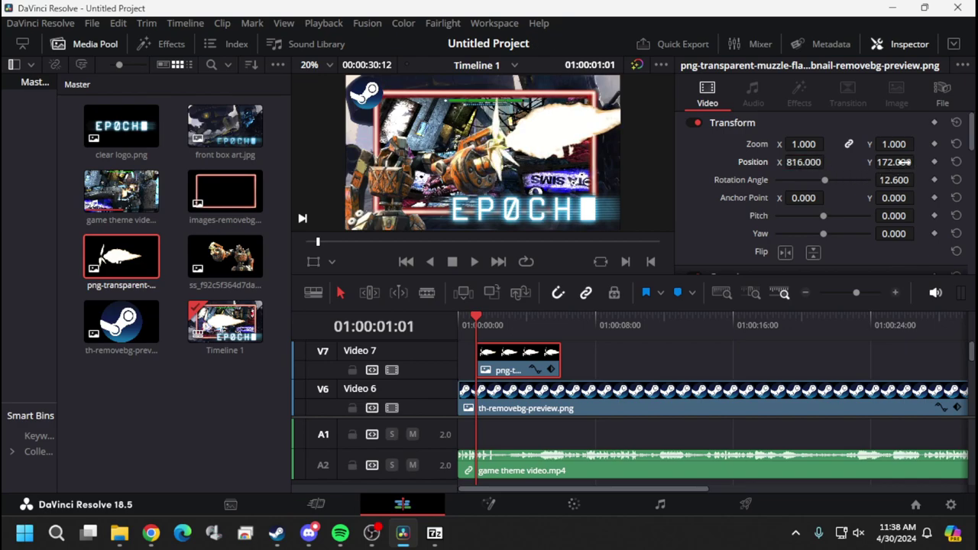
{"action": "left_click_drag", "start_coordinate": [920, 162], "coordinate": [918, 162]}
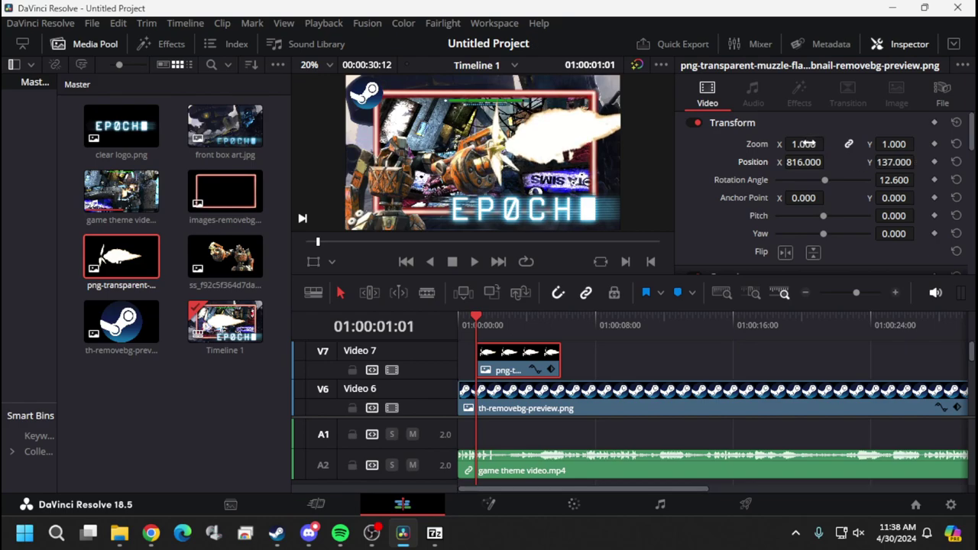
{"action": "left_click_drag", "start_coordinate": [803, 144], "coordinate": [824, 162]}
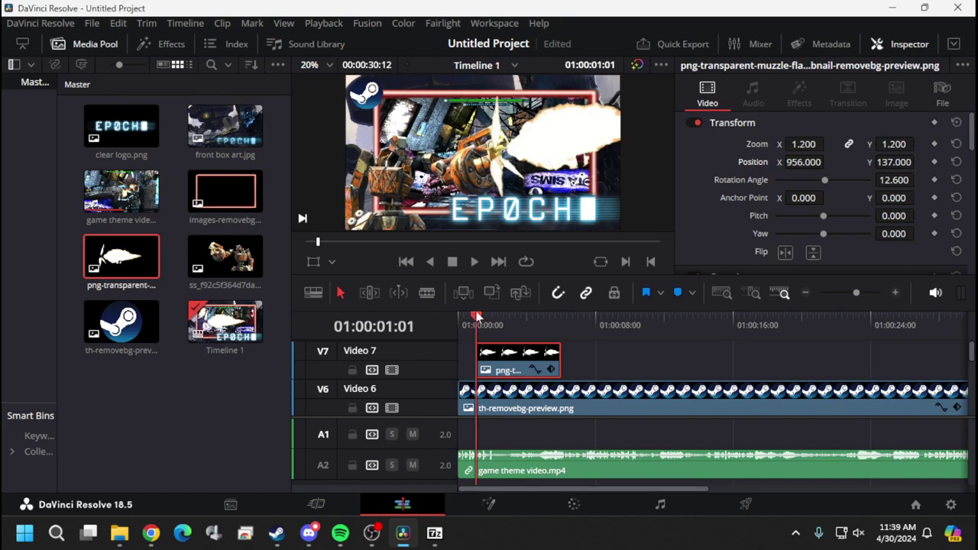
{"action": "left_click_drag", "start_coordinate": [477, 318], "coordinate": [462, 318]}
{"action": "left_click", "coordinate": [475, 263]}
{"action": "left_click", "coordinate": [456, 263]}
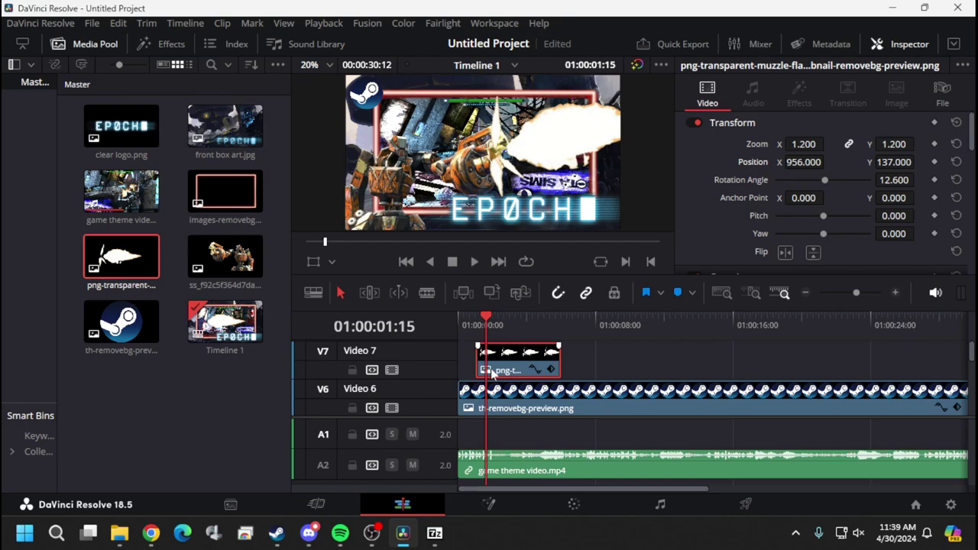
{"action": "key", "text": "j"}
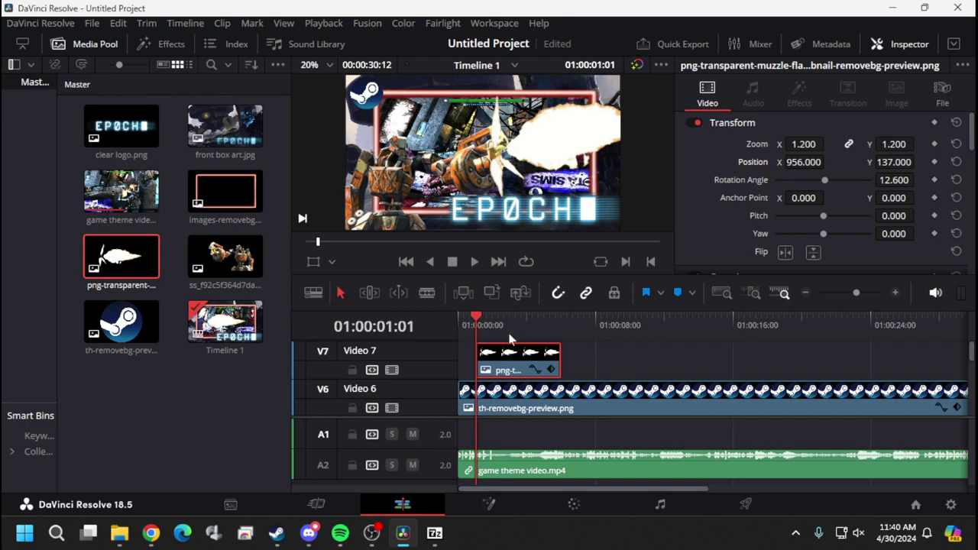
{"action": "key", "text": "Left"}
{"action": "key", "text": "Left"}
{"action": "key", "text": "Left"}
{"action": "key", "text": "Left"}
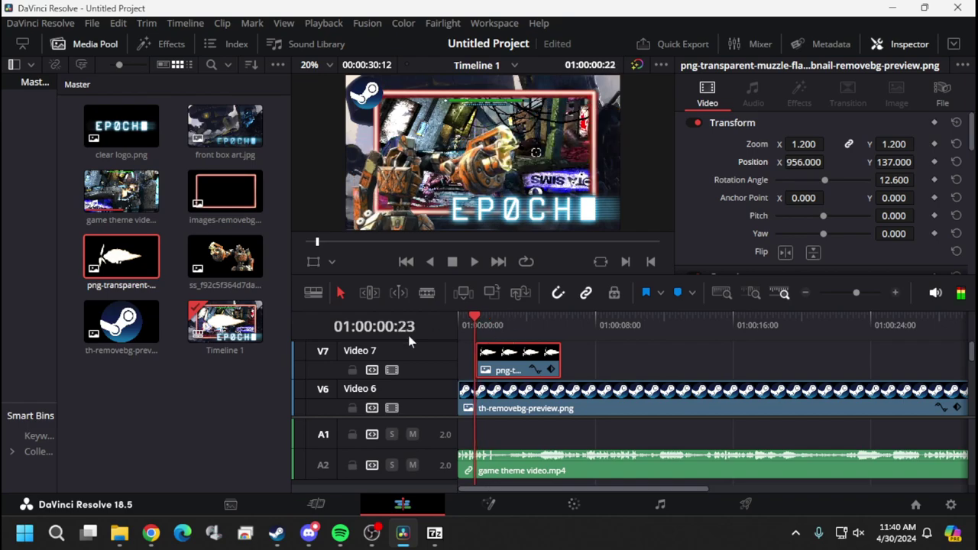
{"action": "key", "text": "Right"}
{"action": "key", "text": "Right"}
{"action": "key", "text": "Right"}
{"action": "key", "text": "Right"}
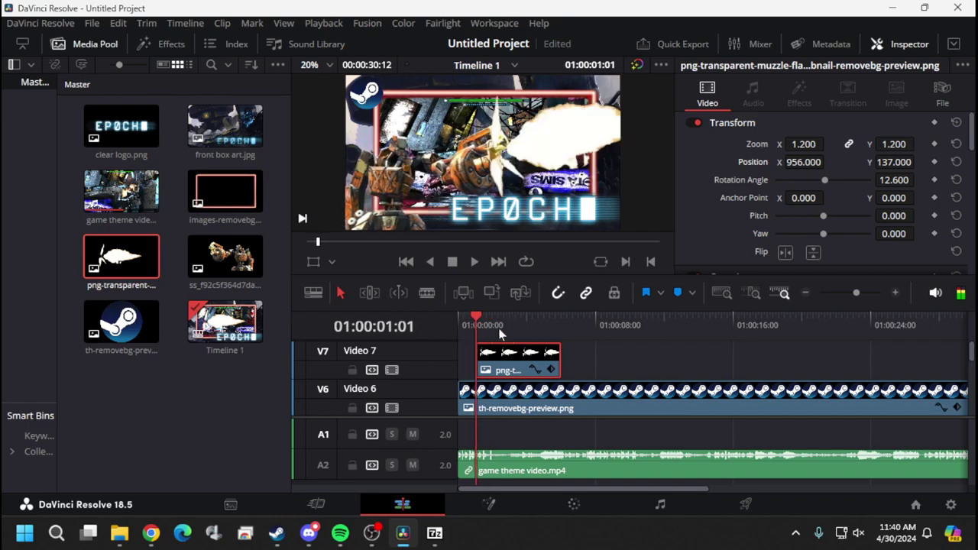
{"action": "key", "text": "Right"}
{"action": "key", "text": "Right"}
{"action": "key", "text": "Right"}
{"action": "key", "text": "Right"}
{"action": "key", "text": "Right"}
{"action": "key", "text": "Right"}
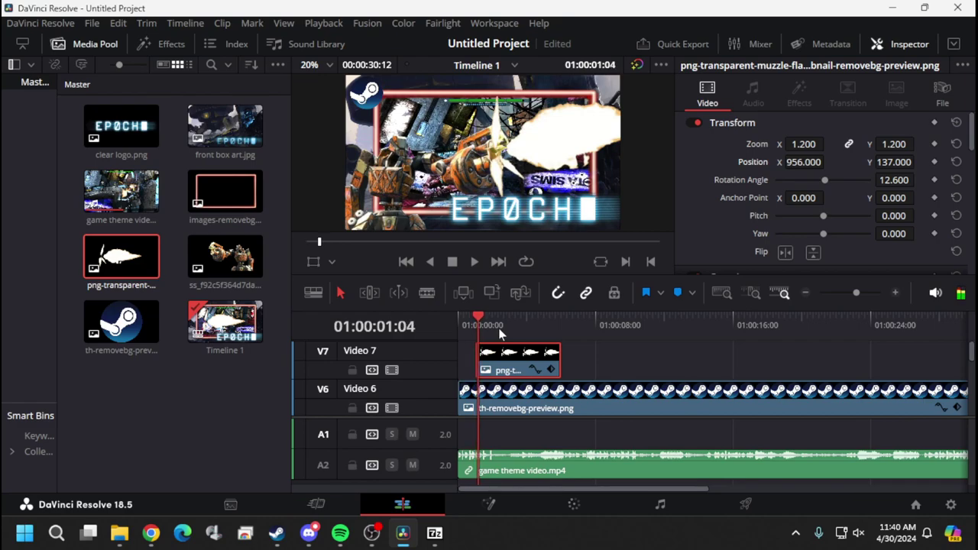
{"action": "key", "text": "Left"}
{"action": "key", "text": "Left"}
{"action": "key", "text": "Left"}
{"action": "key", "text": "Left"}
{"action": "key", "text": "Left"}
{"action": "key", "text": "Left"}
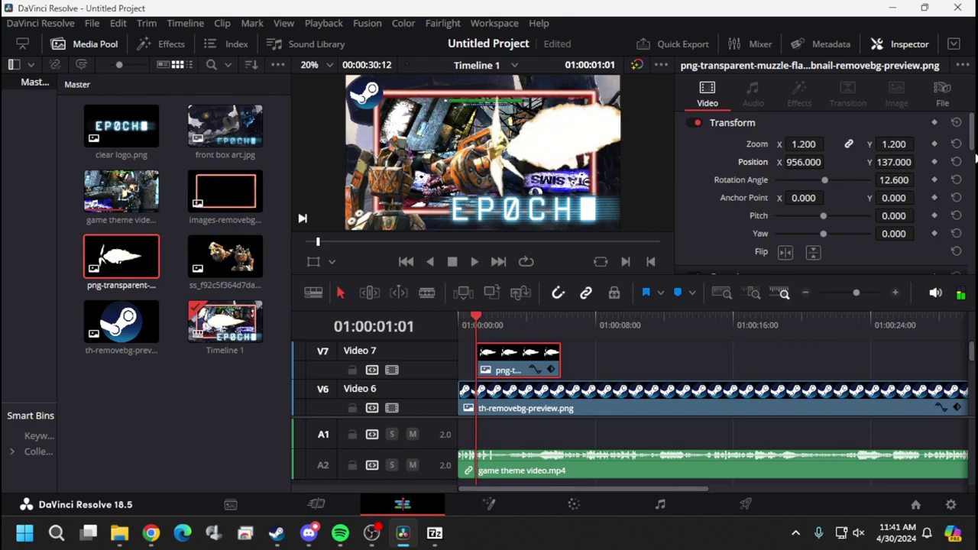
Keyframe the flash's zoom alternating between about 1.0 and 0 every few frames through 01:00:03:02
{"action": "left_click", "coordinate": [934, 123]}
{"action": "key", "text": "Right"}
{"action": "key", "text": "Right"}
{"action": "key", "text": "Right"}
{"action": "key", "text": "Right"}
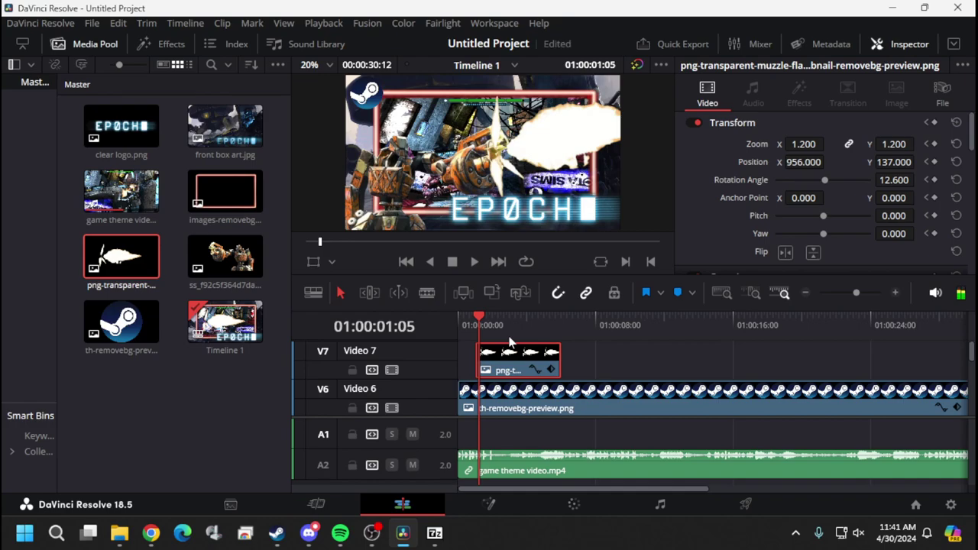
{"action": "key", "text": "Right"}
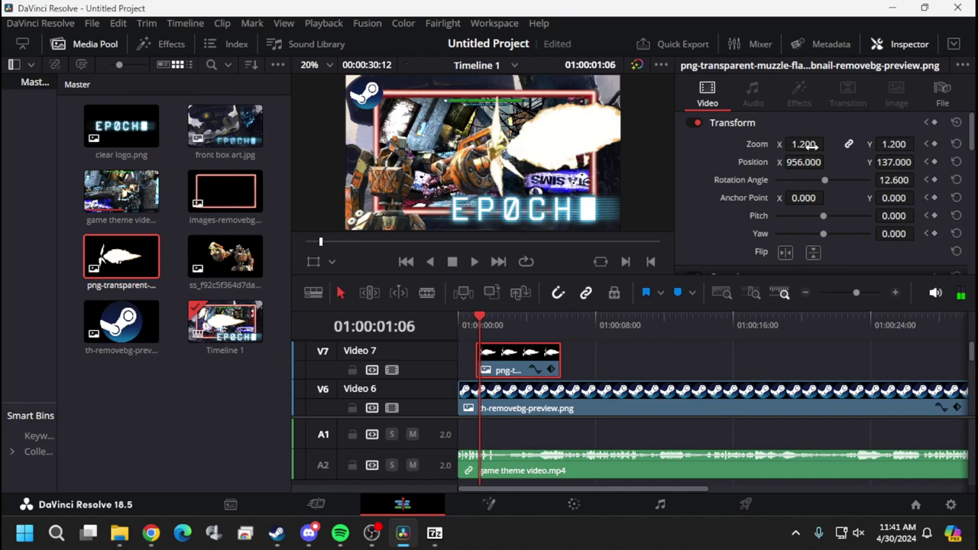
{"action": "left_click_drag", "start_coordinate": [803, 144], "coordinate": [745, 144]}
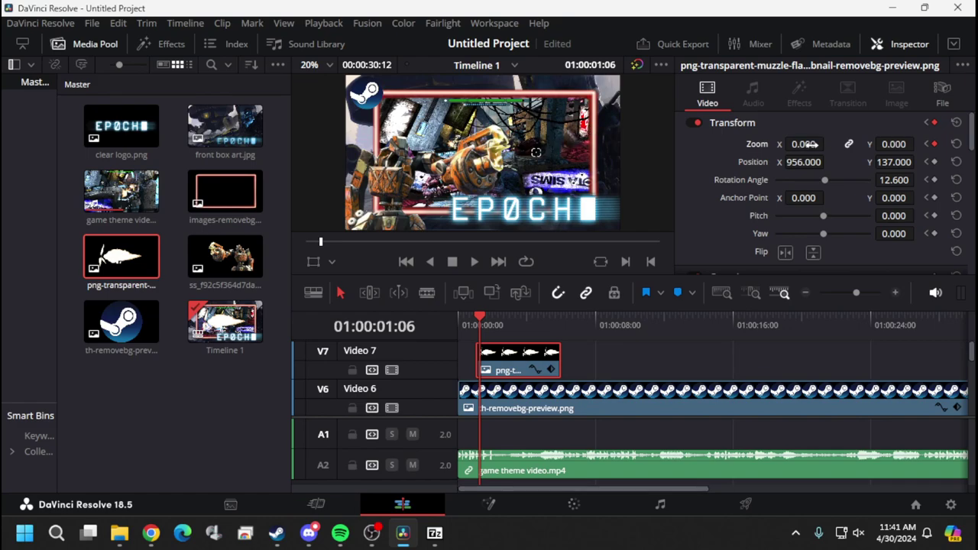
{"action": "key", "text": "Right"}
{"action": "key", "text": "Right"}
{"action": "key", "text": "Right"}
{"action": "key", "text": "Right"}
{"action": "key", "text": "Right"}
{"action": "key", "text": "Right"}
{"action": "key", "text": "Right"}
{"action": "key", "text": "Right"}
{"action": "key", "text": "Right"}
{"action": "key", "text": "Right"}
{"action": "key", "text": "Right"}
{"action": "key", "text": "Right"}
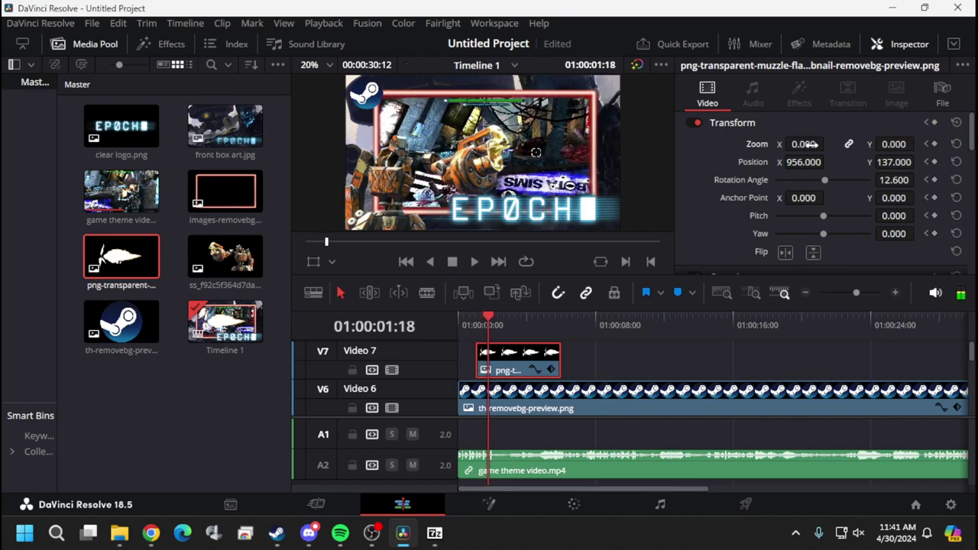
{"action": "key", "text": "Right"}
{"action": "key", "text": "Right"}
{"action": "left_click_drag", "start_coordinate": [811, 144], "coordinate": [829, 143]}
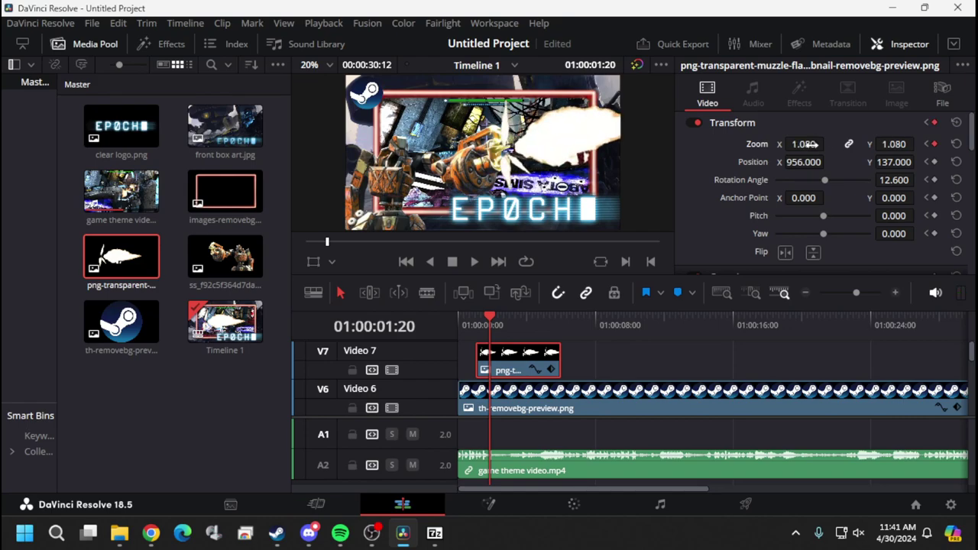
{"action": "key", "text": "Right"}
{"action": "key", "text": "Right"}
{"action": "key", "text": "Right"}
{"action": "key", "text": "Right"}
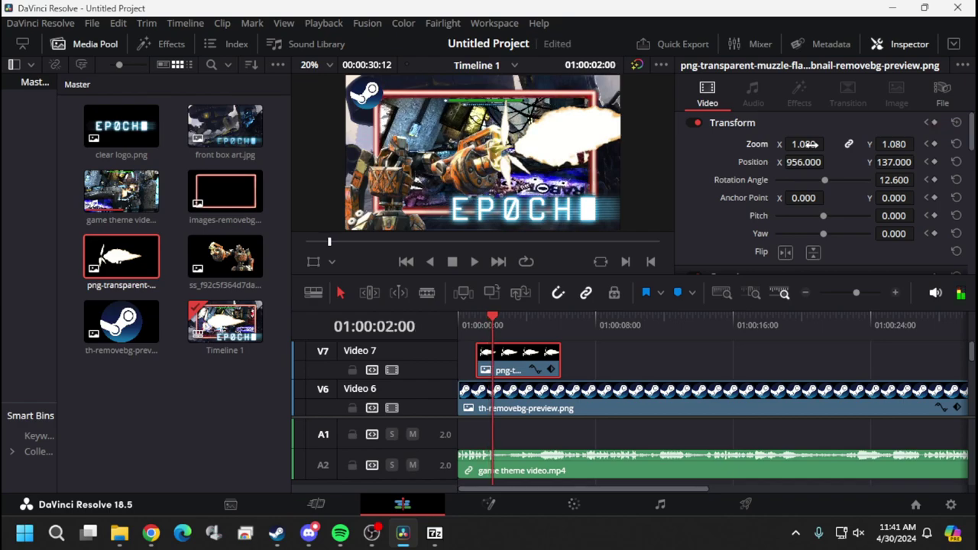
{"action": "left_click_drag", "start_coordinate": [829, 143], "coordinate": [828, 144]}
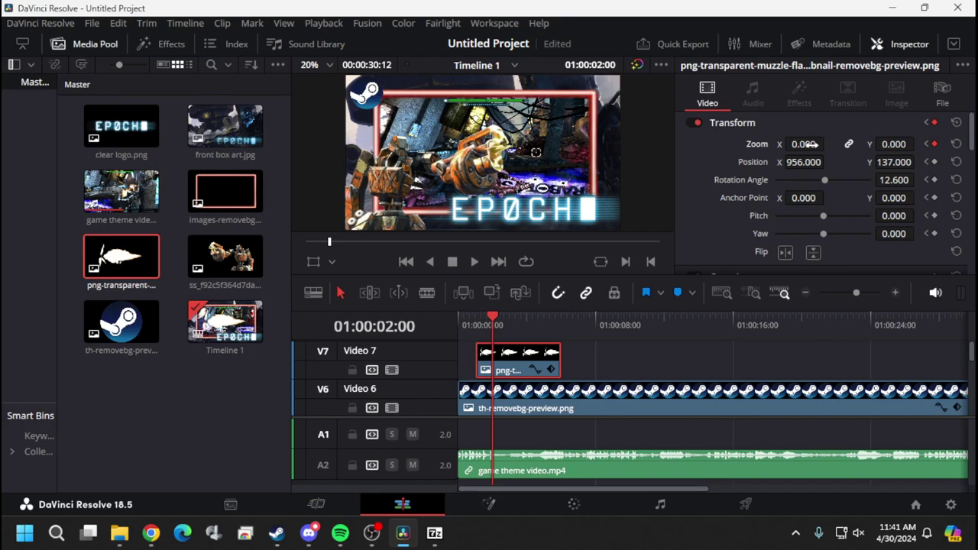
{"action": "key", "text": "Right"}
{"action": "key", "text": "Right"}
{"action": "key", "text": "Right"}
{"action": "key", "text": "Right"}
{"action": "key", "text": "Right"}
{"action": "key", "text": "Right"}
{"action": "key", "text": "Right"}
{"action": "key", "text": "Right"}
{"action": "key", "text": "Right"}
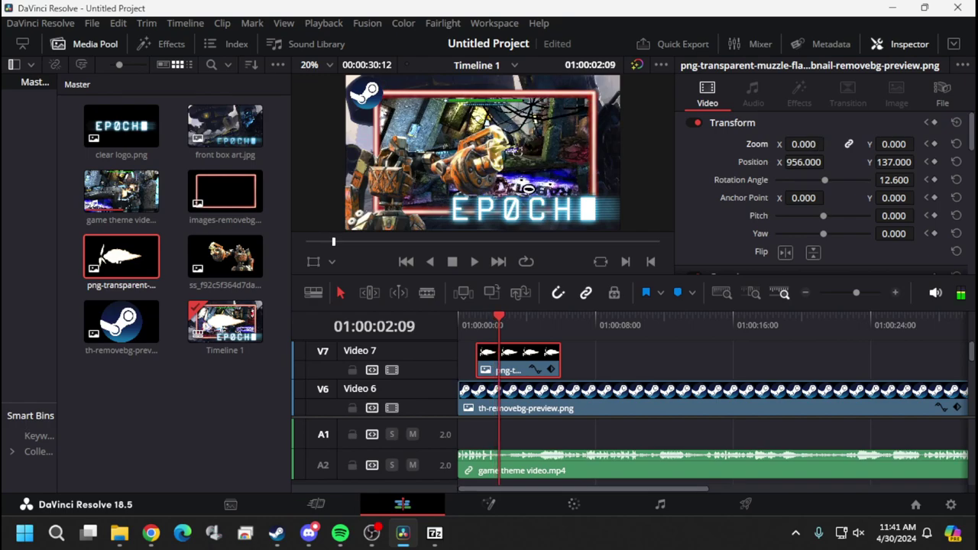
{"action": "mouse_move", "coordinate": [811, 144]}
{"action": "left_mouse_down"}
{"action": "mouse_move", "coordinate": [834, 143]}
{"action": "mouse_move", "coordinate": [814, 143]}
{"action": "left_mouse_up"}
{"action": "key", "text": "Right"}
{"action": "key", "text": "Right"}
{"action": "key", "text": "Right"}
{"action": "key", "text": "Right"}
{"action": "key", "text": "Right"}
{"action": "key", "text": "Right"}
{"action": "key", "text": "Right"}
{"action": "key", "text": "Right"}
{"action": "key", "text": "Right"}
{"action": "key", "text": "Right"}
{"action": "key", "text": "Right"}
{"action": "key", "text": "Right"}
{"action": "key", "text": "Right"}
{"action": "key", "text": "Right"}
{"action": "key", "text": "Right"}
{"action": "key", "text": "Right"}
{"action": "key", "text": "Right"}
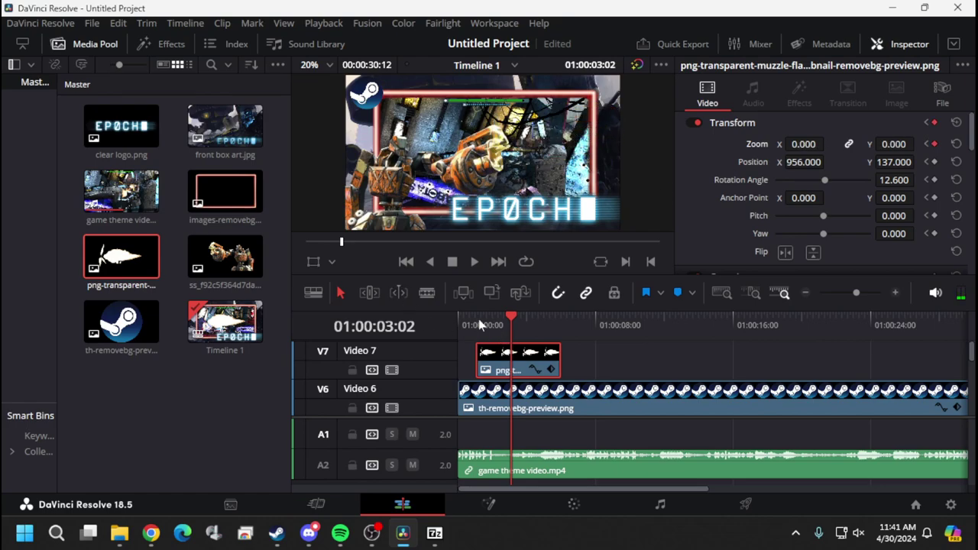
At 01:00:01:01, reset the muzzle flash transform to defaults and keyframe all transform values
{"action": "left_click", "coordinate": [476, 322]}
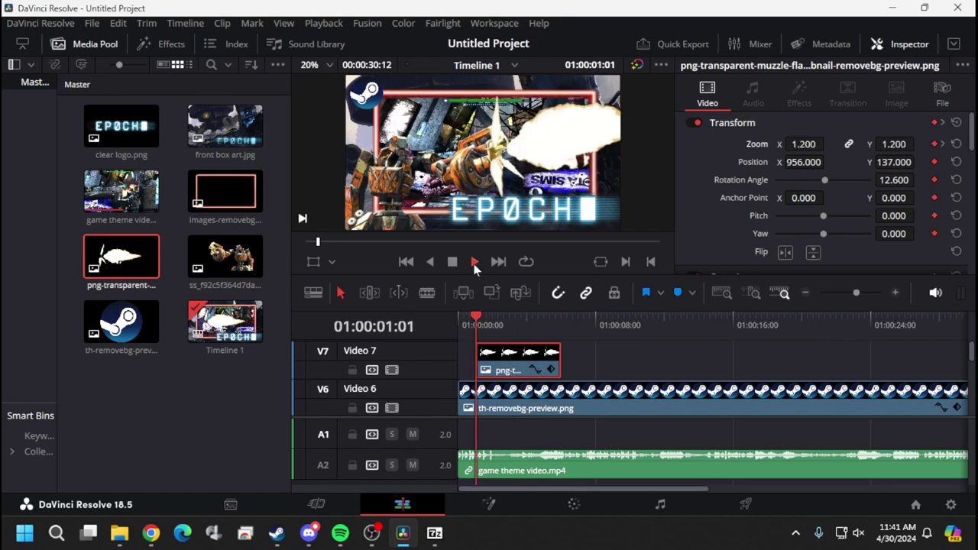
{"action": "left_click", "coordinate": [474, 262]}
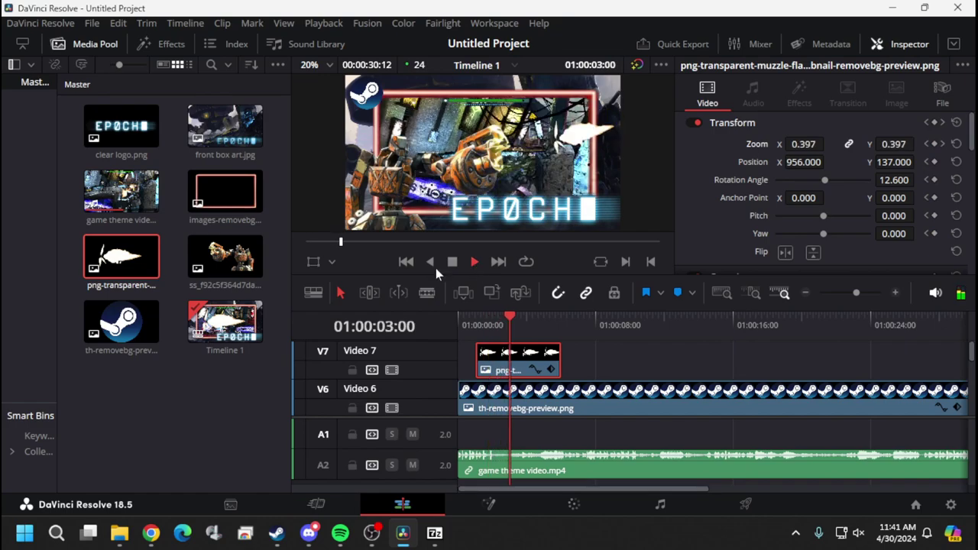
{"action": "left_click", "coordinate": [452, 262]}
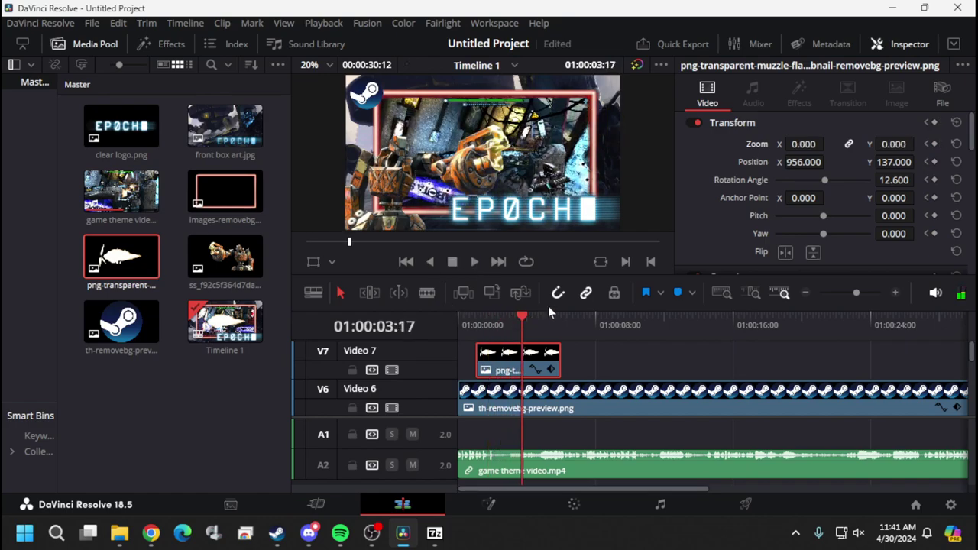
{"action": "key", "text": "j"}
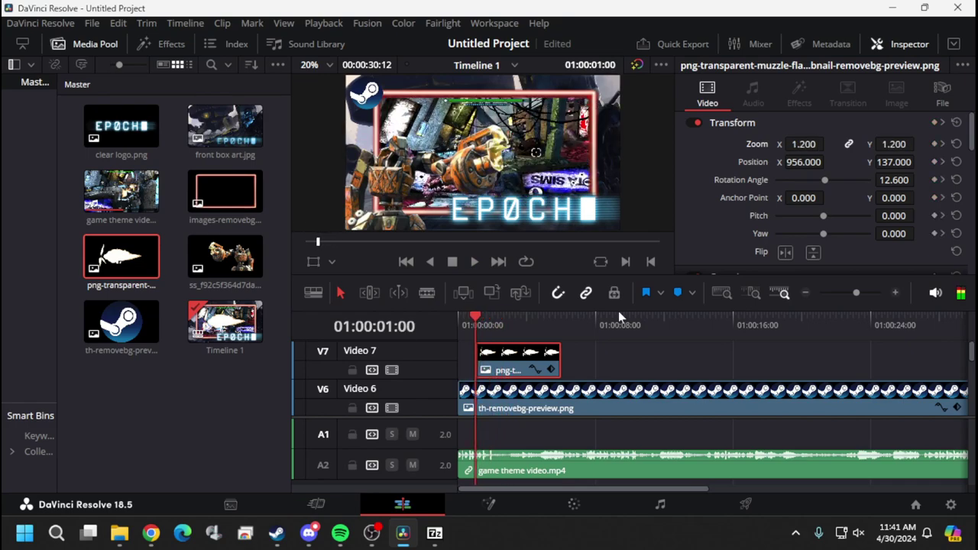
{"action": "key", "text": "Right"}
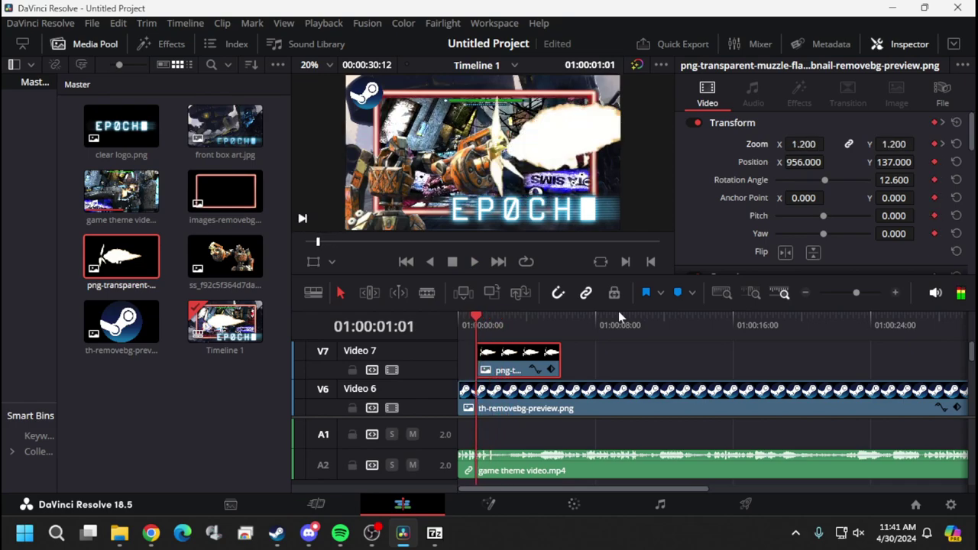
{"action": "left_click", "coordinate": [958, 123]}
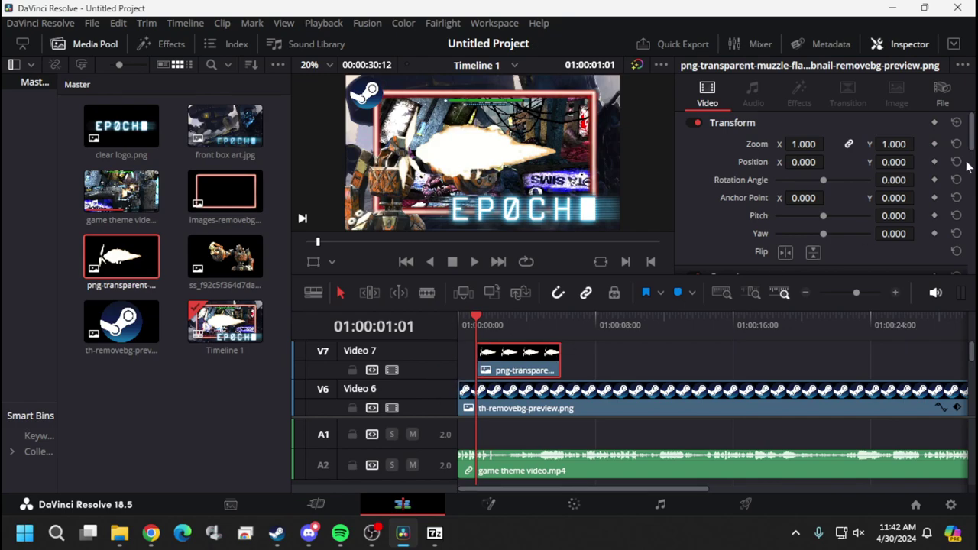
{"action": "left_click", "coordinate": [934, 123]}
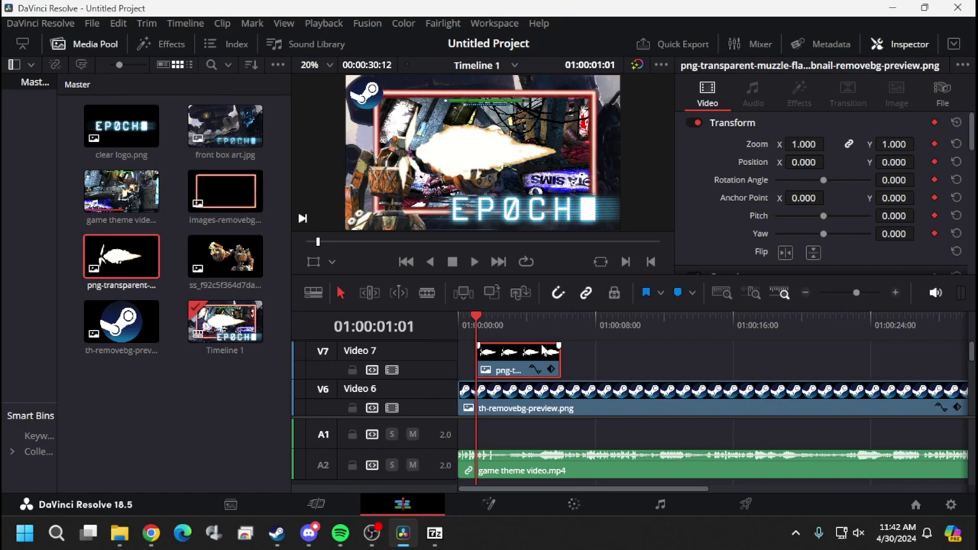
Set the muzzle flash to X 801, zoom 0.980, rotation 10.900 and Y 116, beside the gun
{"action": "left_click_drag", "start_coordinate": [803, 162], "coordinate": [876, 180]}
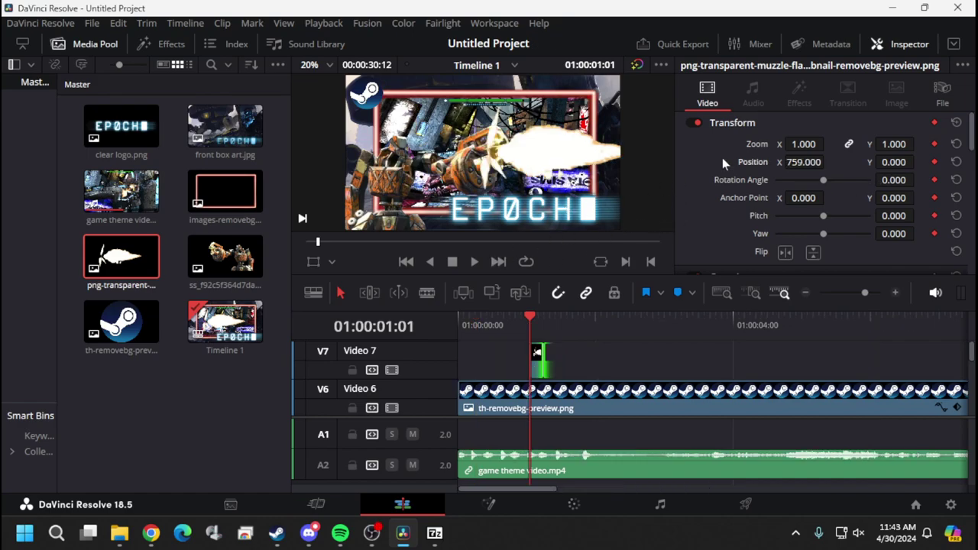
{"action": "left_click_drag", "start_coordinate": [812, 145], "coordinate": [909, 183]}
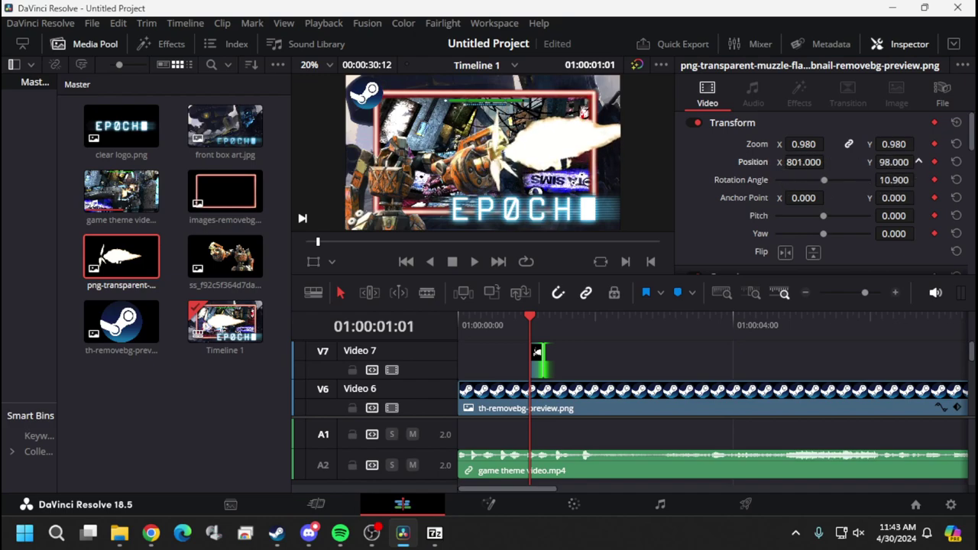
{"action": "left_click_drag", "start_coordinate": [918, 161], "coordinate": [891, 161]}
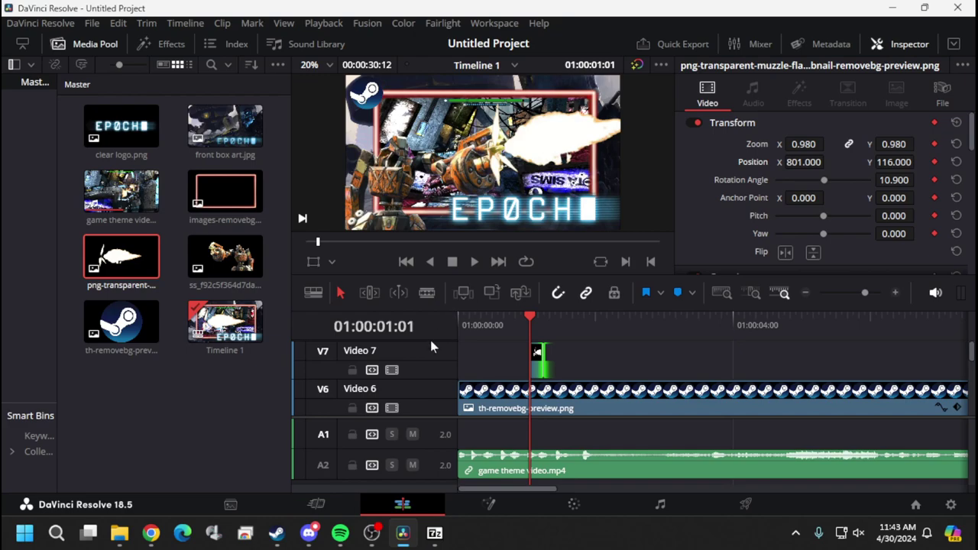
Zoom the timeline in closely around the muzzle-flash clip on Video 7
{"action": "key", "text": "Left"}
{"action": "key", "text": "Left"}
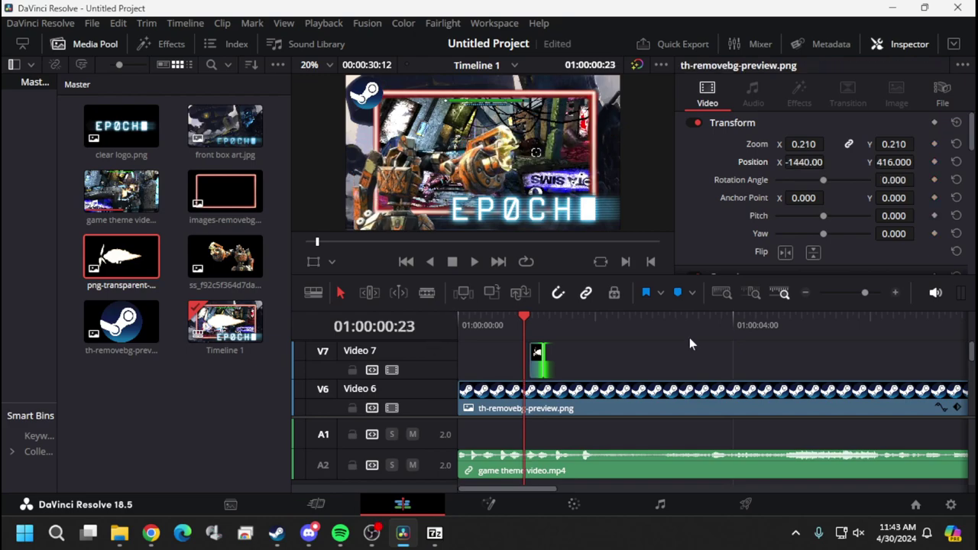
{"action": "left_click", "coordinate": [896, 294]}
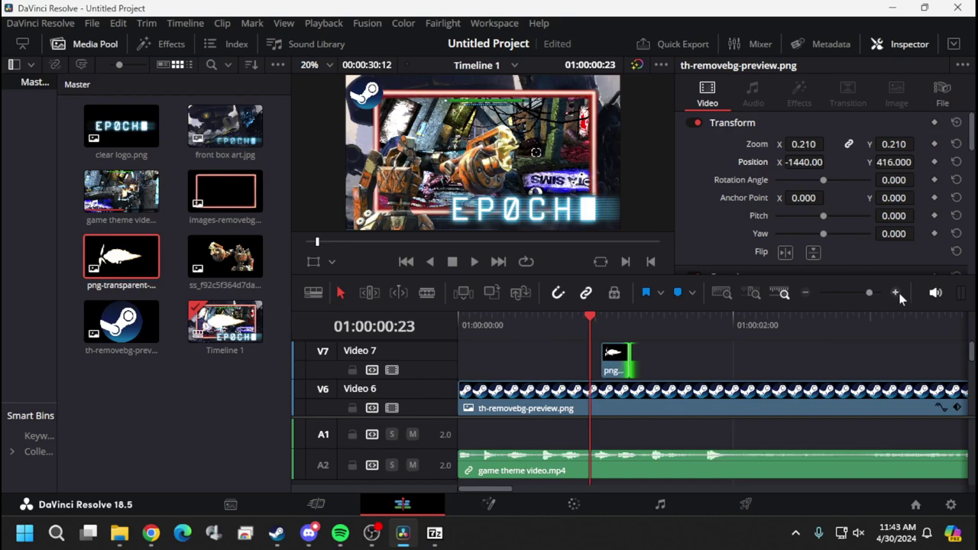
{"action": "left_click", "coordinate": [897, 295]}
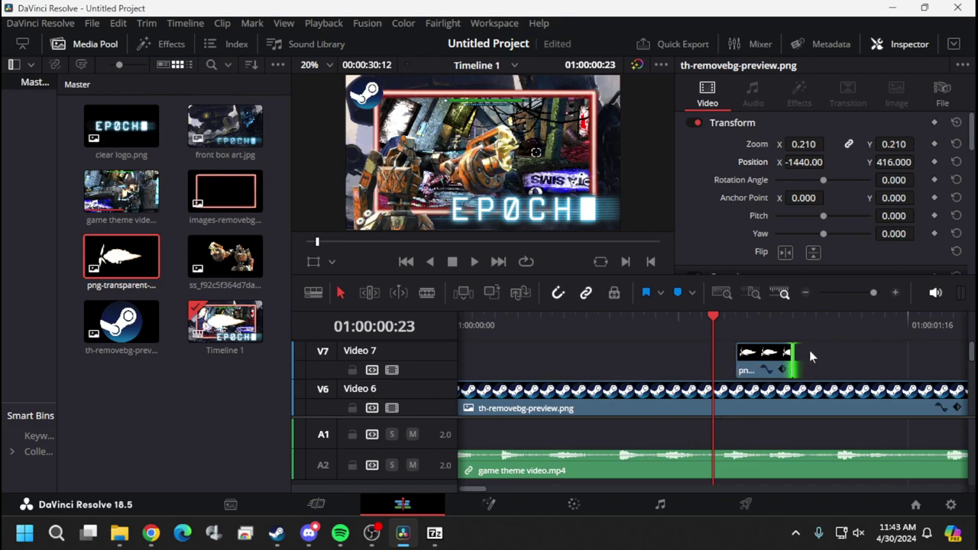
{"action": "left_click", "coordinate": [809, 295]}
{"action": "left_click", "coordinate": [809, 295]}
{"action": "left_click", "coordinate": [809, 295]}
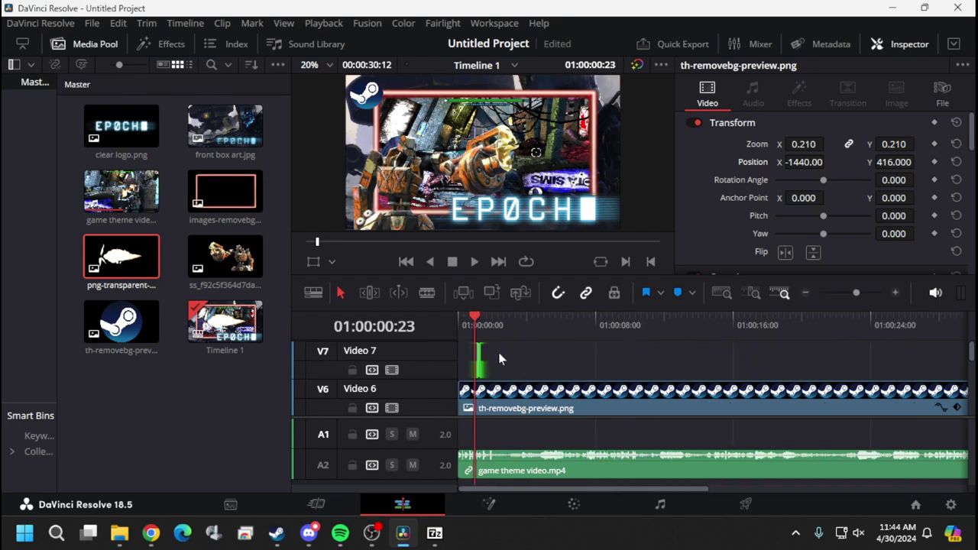
{"action": "left_click", "coordinate": [899, 292]}
{"action": "left_click", "coordinate": [899, 293]}
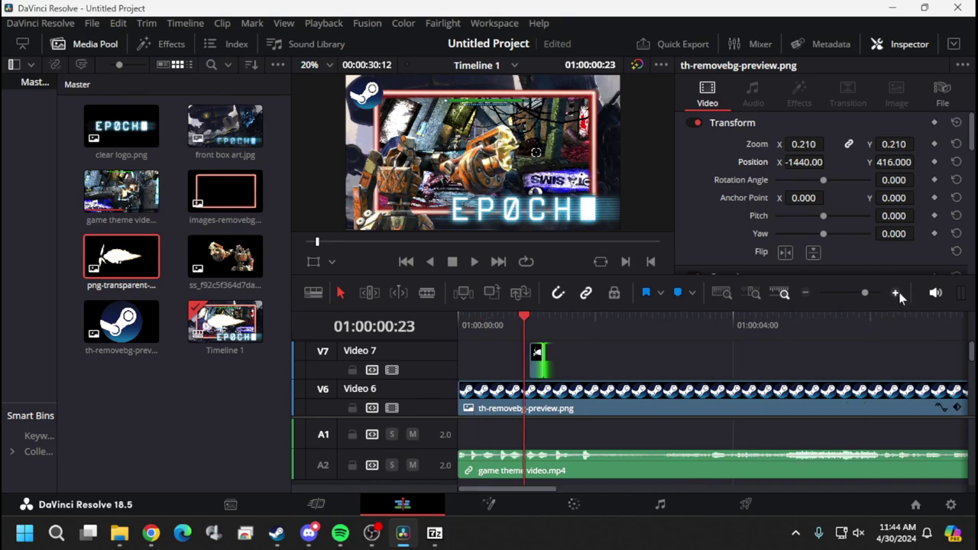
{"action": "left_click", "coordinate": [900, 294]}
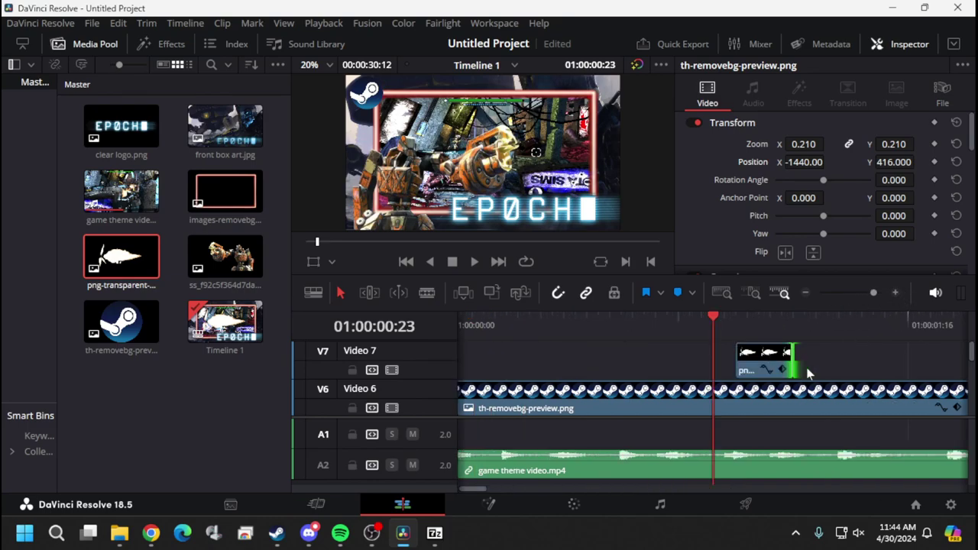
Trim the flash clip's end to about 3 frames and frame-step to check it
{"action": "left_click_drag", "start_coordinate": [792, 359], "coordinate": [754, 356]}
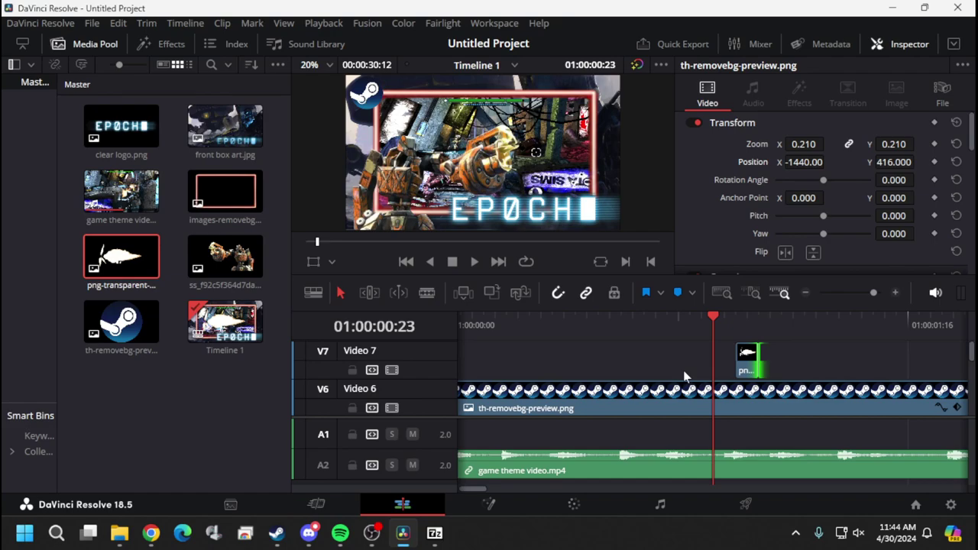
{"action": "key", "text": "Left"}
{"action": "key", "text": "Left"}
{"action": "key", "text": "Left"}
{"action": "key", "text": "Left"}
{"action": "key", "text": "Left"}
{"action": "key", "text": "Right"}
{"action": "key", "text": "Right"}
{"action": "key", "text": "Right"}
{"action": "key", "text": "Right"}
{"action": "key", "text": "Right"}
{"action": "key", "text": "Right"}
{"action": "key", "text": "Right"}
{"action": "key", "text": "Right"}
{"action": "key", "text": "Right"}
{"action": "key", "text": "Right"}
{"action": "key", "text": "Right"}
{"action": "key", "text": "Right"}
{"action": "key", "text": "Right"}
{"action": "key", "text": "Right"}
{"action": "key", "text": "Right"}
{"action": "key", "text": "Right"}
{"action": "key", "text": "Right"}
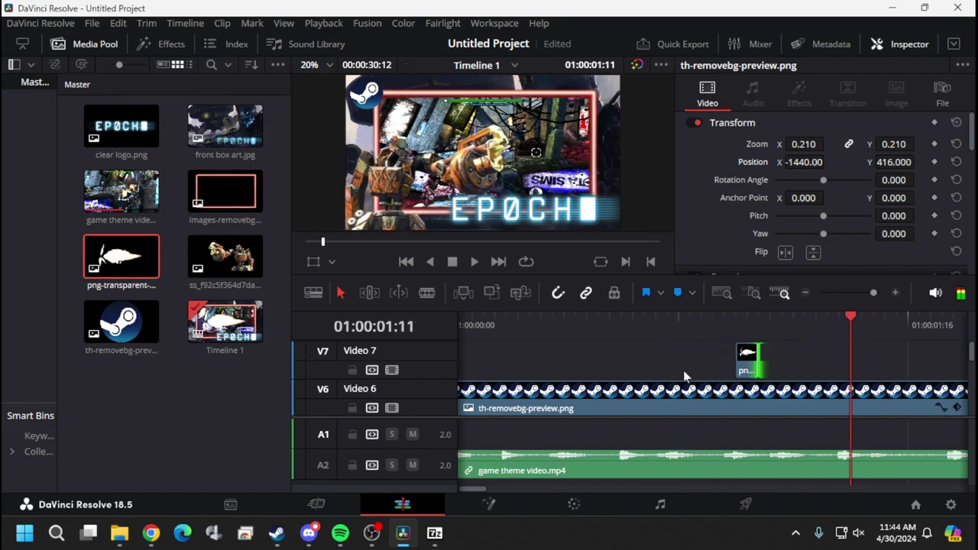
{"action": "key", "text": "Left"}
{"action": "key", "text": "Left"}
{"action": "key", "text": "Left"}
{"action": "key", "text": "Left"}
{"action": "key", "text": "Left"}
{"action": "key", "text": "Left"}
{"action": "key", "text": "Left"}
{"action": "key", "text": "Left"}
{"action": "key", "text": "Left"}
{"action": "key", "text": "Left"}
{"action": "key", "text": "Left"}
{"action": "key", "text": "Left"}
{"action": "key", "text": "Left"}
{"action": "key", "text": "Left"}
{"action": "key", "text": "Left"}
{"action": "key", "text": "Right"}
{"action": "key", "text": "Right"}
{"action": "key", "text": "Right"}
{"action": "key", "text": "Right"}
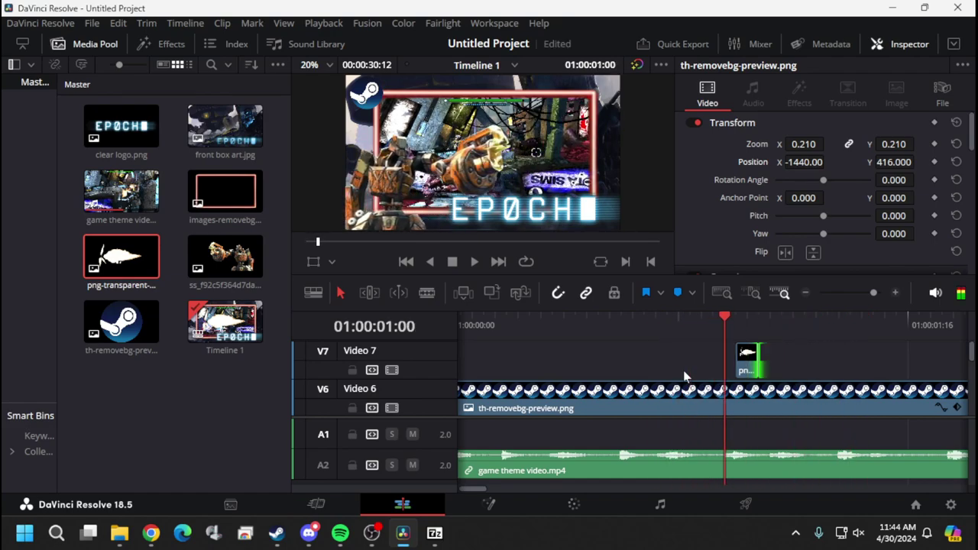
Copy the muzzle-flash clip and paste a copy onto Video 7, checking the frames
{"action": "left_click", "coordinate": [753, 366]}
{"action": "right_click", "coordinate": [752, 361]}
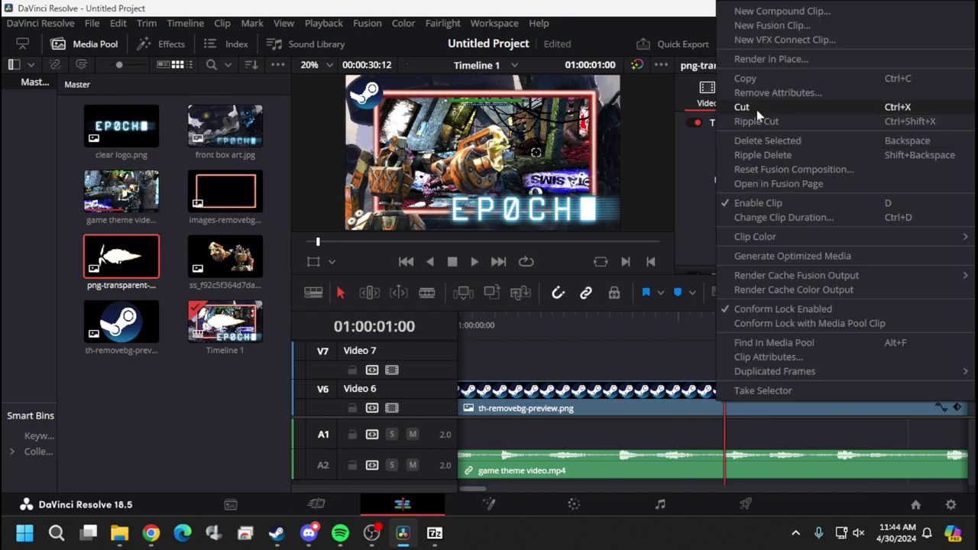
{"action": "left_click", "coordinate": [757, 80]}
{"action": "left_click", "coordinate": [801, 353]}
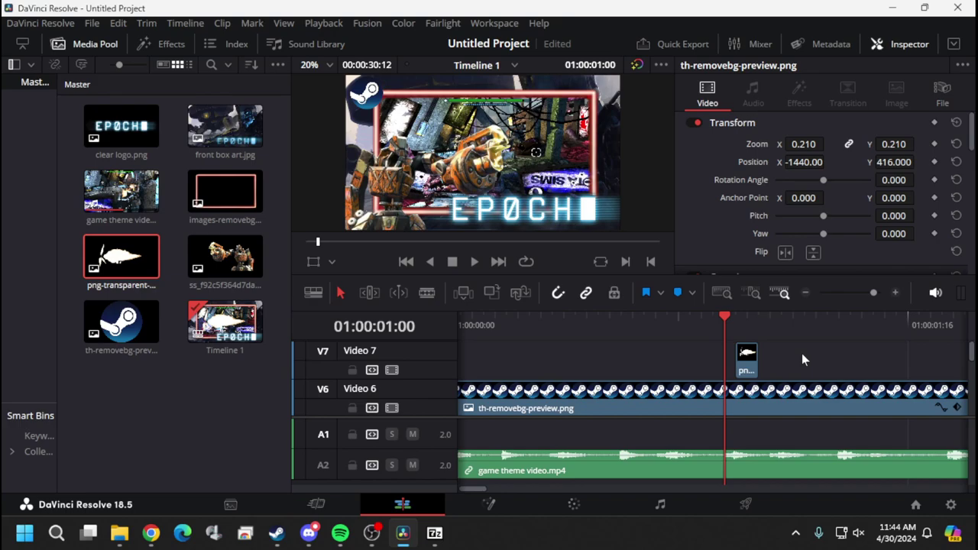
{"action": "right_click", "coordinate": [808, 359]}
{"action": "left_click", "coordinate": [833, 363]}
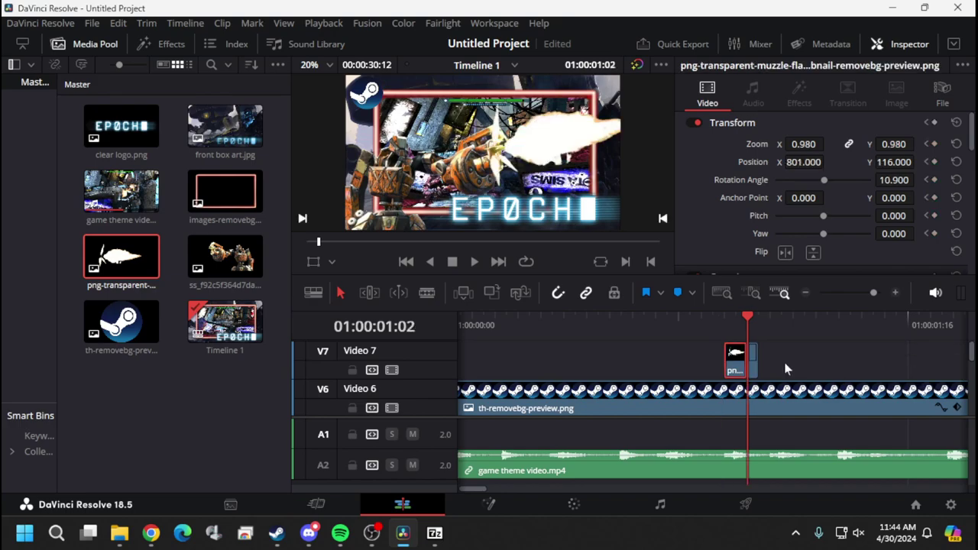
{"action": "key", "text": "Left"}
{"action": "key", "text": "Right"}
{"action": "key", "text": "Right"}
{"action": "key", "text": "Right"}
{"action": "key", "text": "Right"}
{"action": "key", "text": "Right"}
{"action": "key", "text": "Right"}
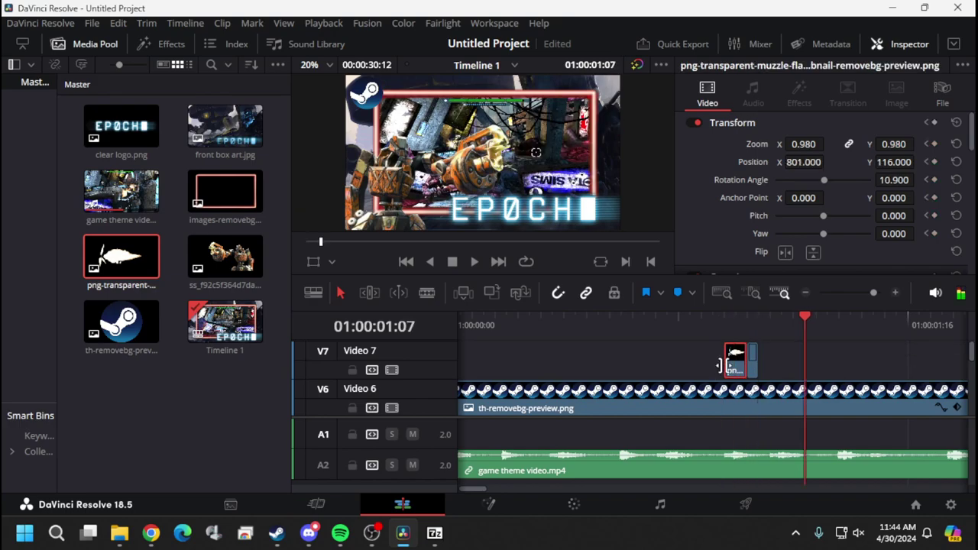
{"action": "key", "text": "Left"}
{"action": "key", "text": "Left"}
{"action": "key", "text": "Left"}
{"action": "key", "text": "Left"}
{"action": "key", "text": "Left"}
{"action": "key", "text": "Left"}
{"action": "key", "text": "Left"}
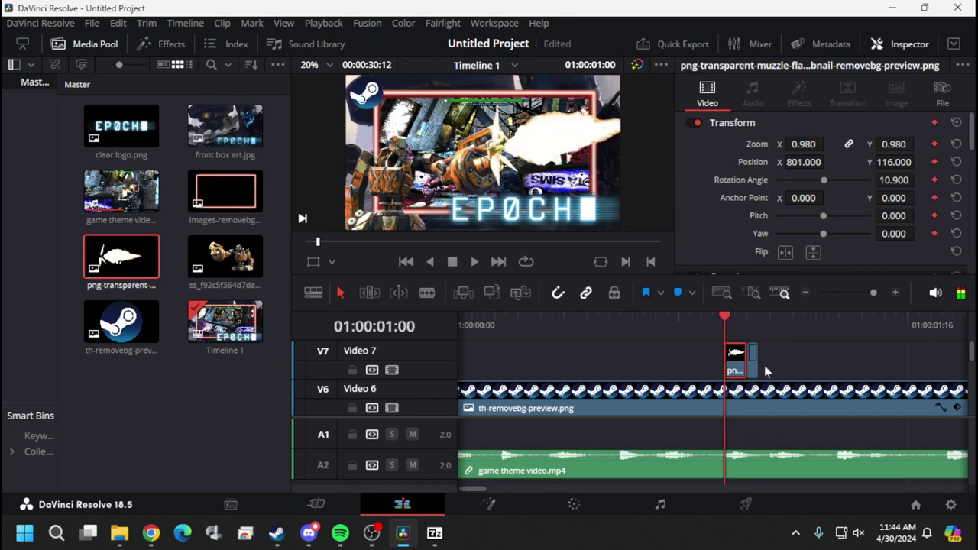
Select only the muzzle-flash clip and cut it from Video 7
{"action": "left_click", "coordinate": [752, 366]}
{"action": "left_click", "coordinate": [733, 361]}
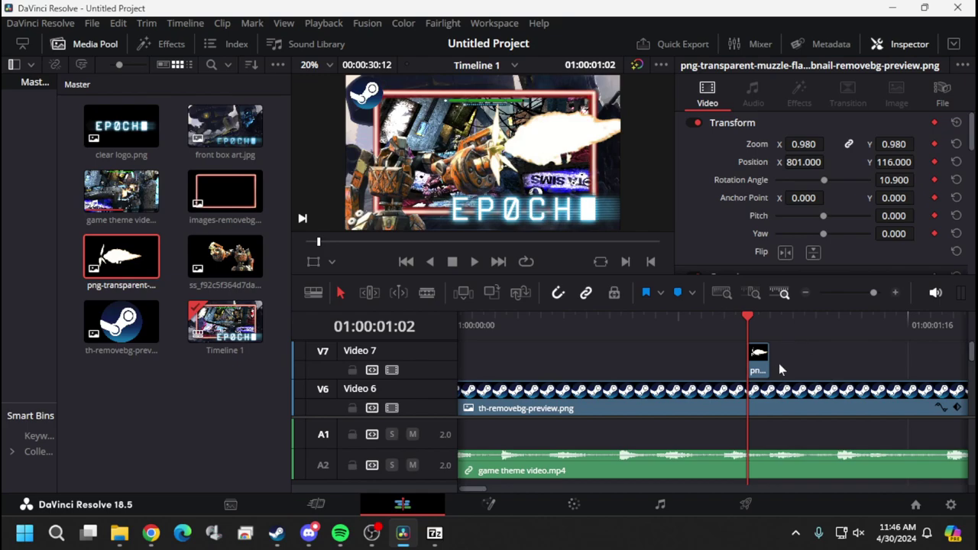
{"action": "key", "text": "Right"}
{"action": "key", "text": "Right"}
{"action": "key", "text": "Right"}
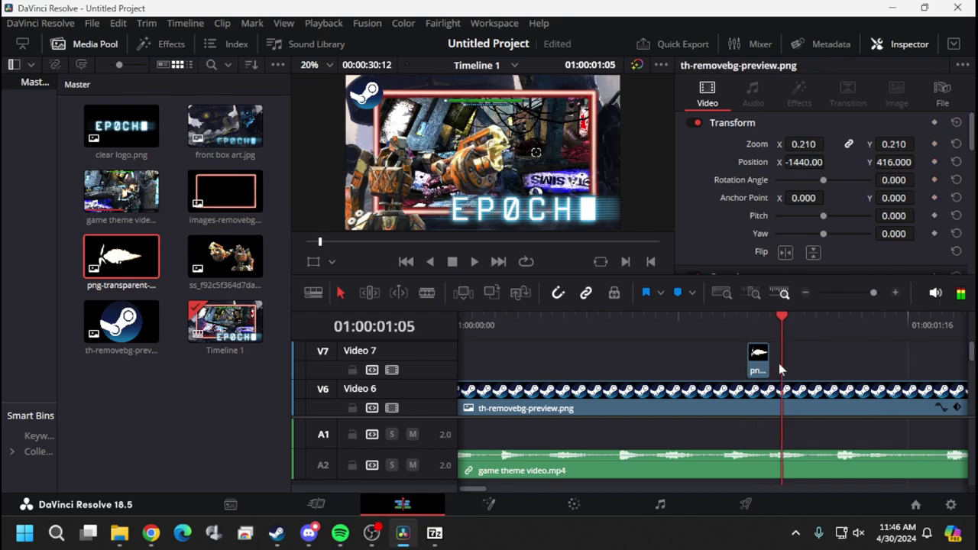
{"action": "left_click", "coordinate": [759, 361]}
{"action": "right_click", "coordinate": [757, 363]}
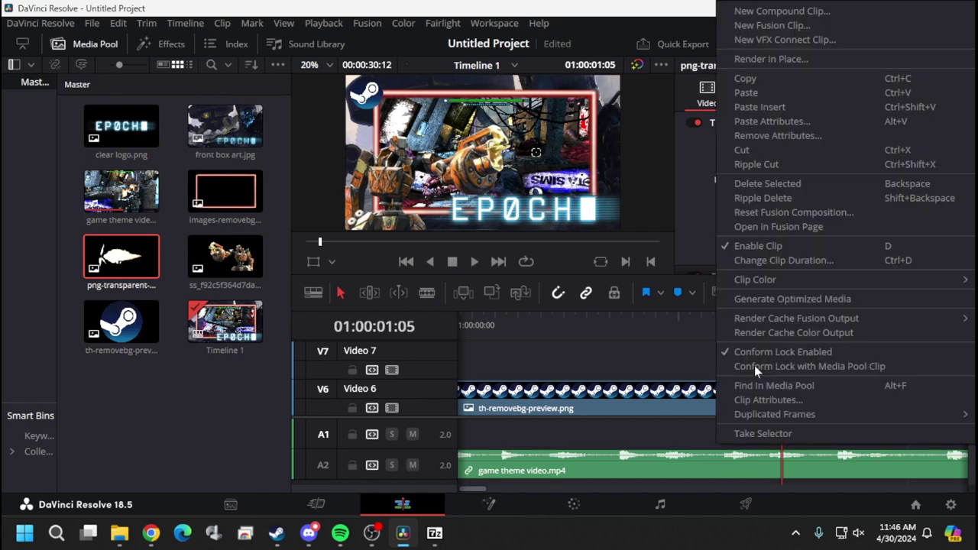
{"action": "left_click", "coordinate": [769, 150]}
Paste the muzzle-flash clip back on Video 7 at about 01:00:01:02
{"action": "key", "text": "Left"}
{"action": "key", "text": "Left"}
{"action": "key", "text": "Left"}
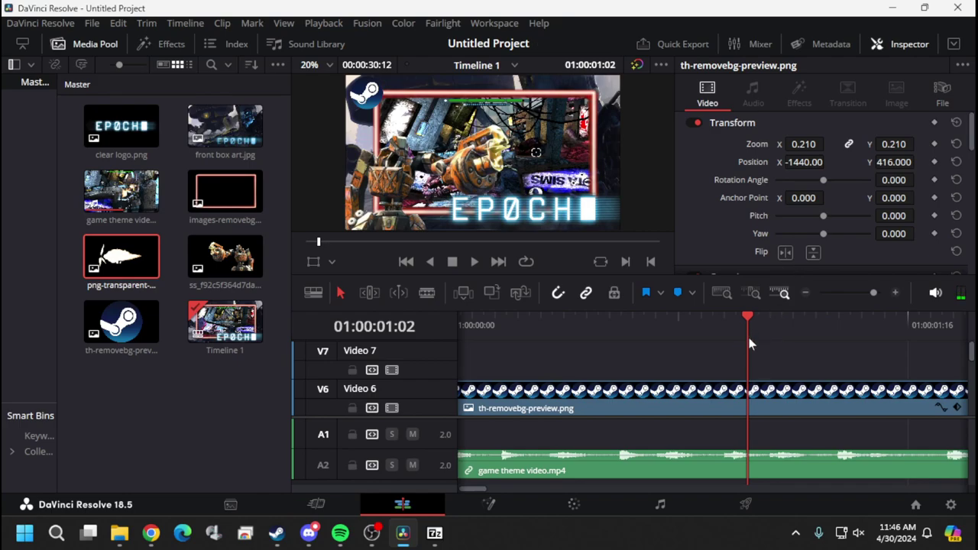
{"action": "key", "text": "Left"}
{"action": "key", "text": "Right"}
{"action": "right_click", "coordinate": [746, 348]}
{"action": "left_click", "coordinate": [765, 358]}
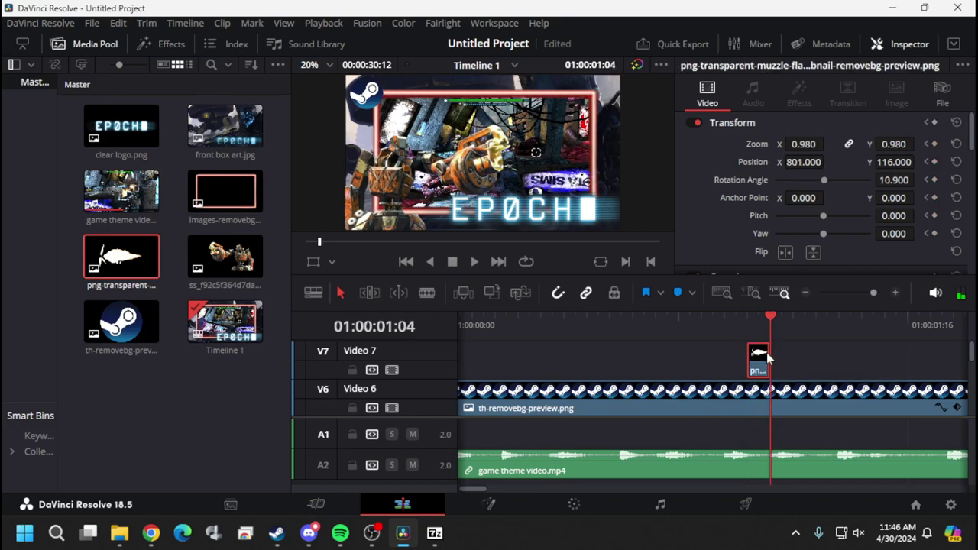
Paste a second and third muzzle-flash copy on Video 7 a few frames apart
{"action": "key", "text": "Left"}
{"action": "key", "text": "Left"}
{"action": "key", "text": "Left"}
{"action": "key", "text": "Left"}
{"action": "key", "text": "Right"}
{"action": "key", "text": "Right"}
{"action": "key", "text": "Right"}
{"action": "key", "text": "Right"}
{"action": "key", "text": "Right"}
{"action": "key", "text": "Right"}
{"action": "key", "text": "Left"}
{"action": "key", "text": "Left"}
{"action": "key", "text": "Right"}
{"action": "key", "text": "Right"}
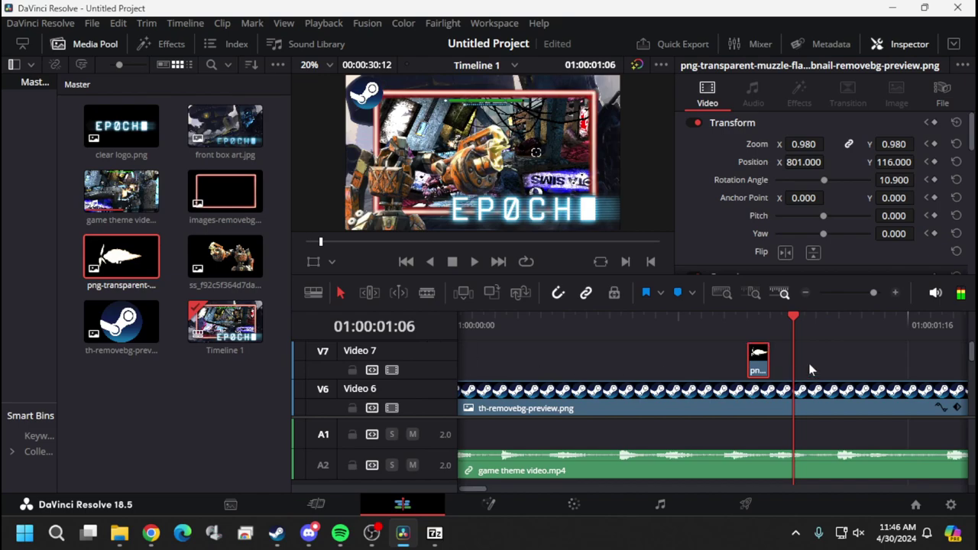
{"action": "key", "text": "Left"}
{"action": "key", "text": "Left"}
{"action": "right_click", "coordinate": [798, 366]}
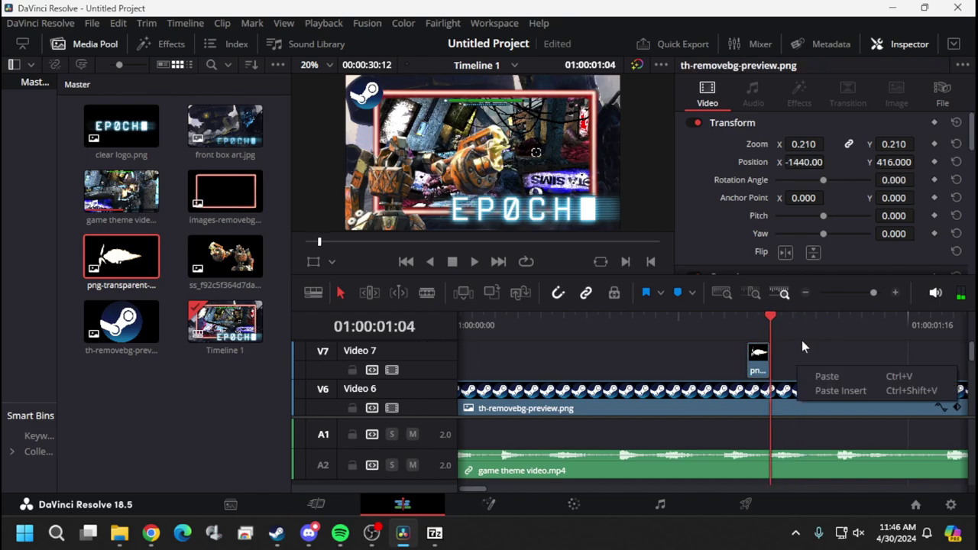
{"action": "left_click", "coordinate": [801, 340]}
{"action": "right_click", "coordinate": [815, 350]}
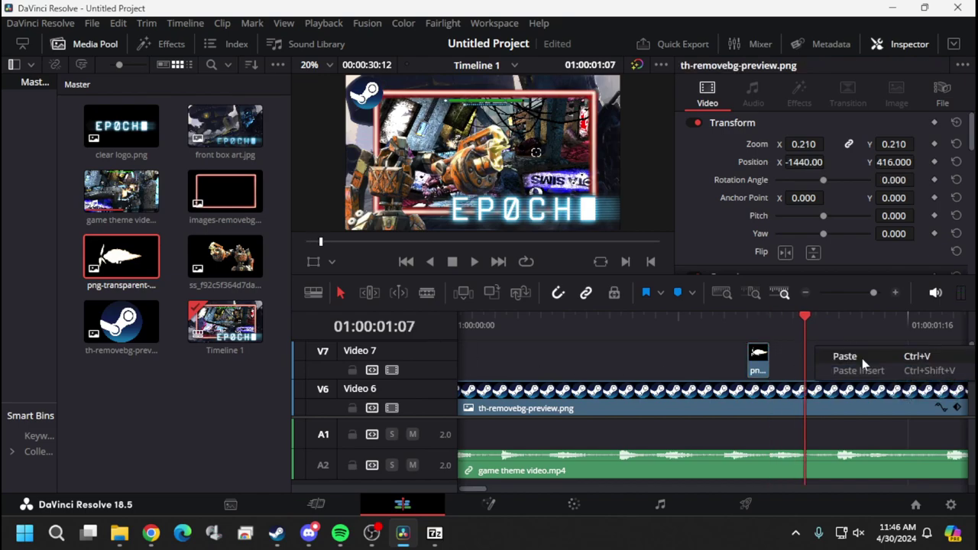
{"action": "left_click", "coordinate": [863, 358]}
{"action": "key", "text": "Right"}
{"action": "key", "text": "Right"}
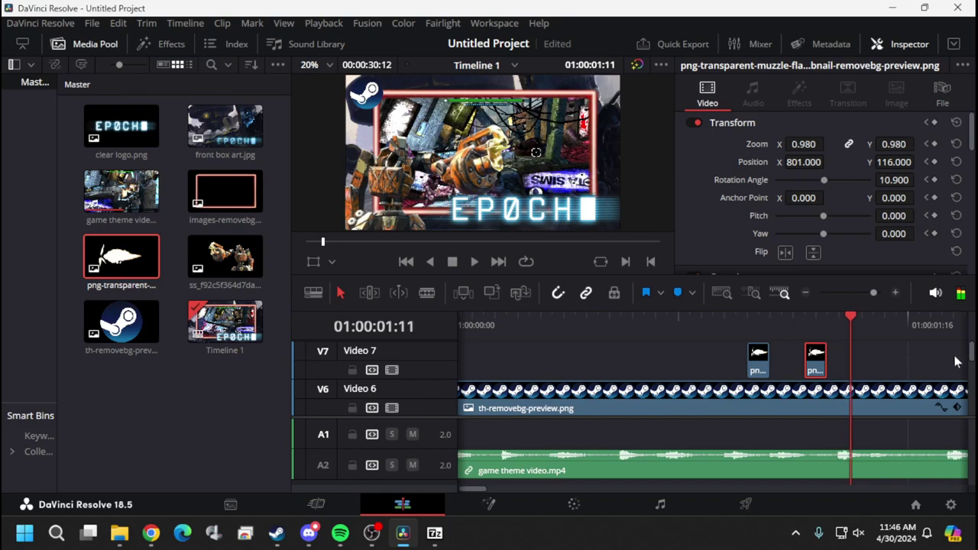
{"action": "right_click", "coordinate": [899, 357]}
{"action": "left_click", "coordinate": [892, 365]}
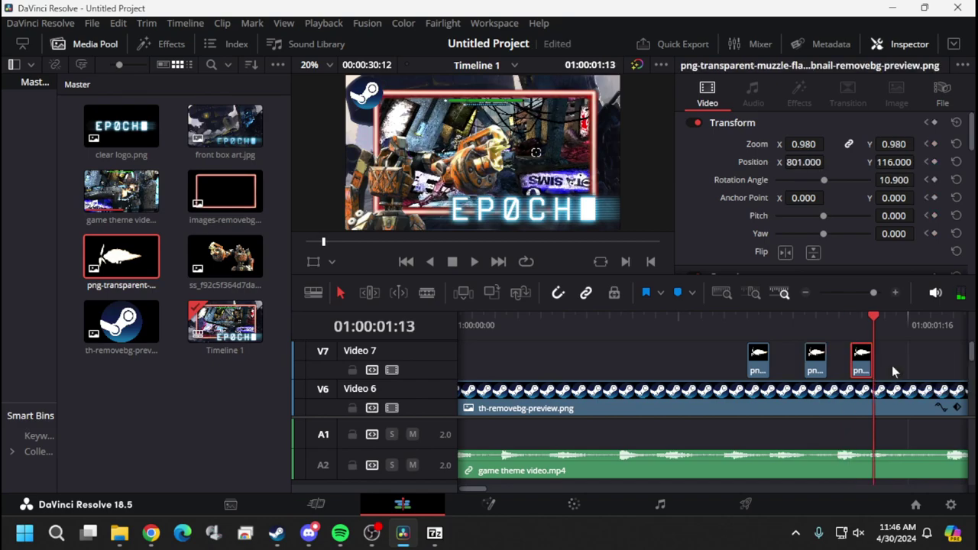
Preview the three quick flashes by playing and frame-stepping through them
{"action": "key", "text": "Left"}
{"action": "key", "text": "j"}
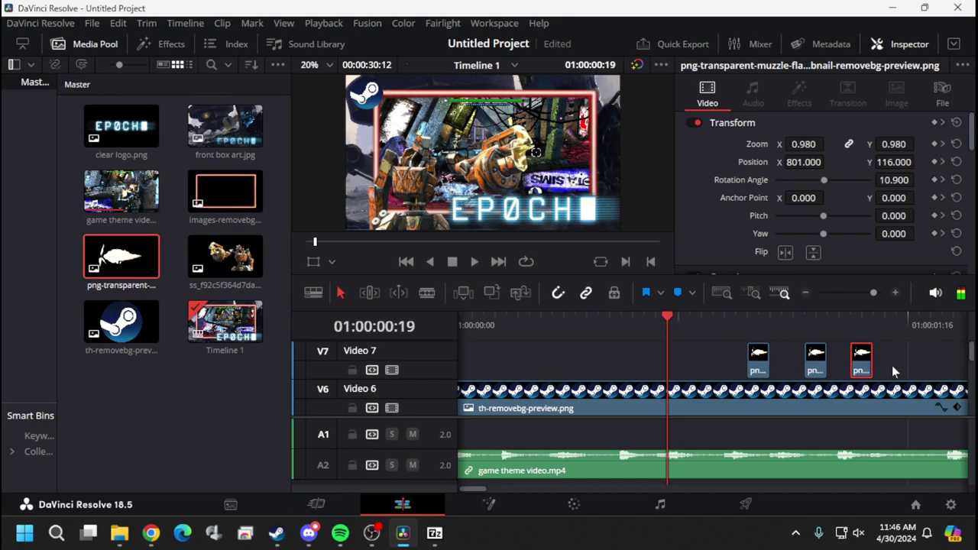
{"action": "key", "text": "Right"}
{"action": "key", "text": "Right"}
{"action": "key", "text": "Right"}
{"action": "key", "text": "Left"}
{"action": "key", "text": "j"}
{"action": "key", "text": "l"}
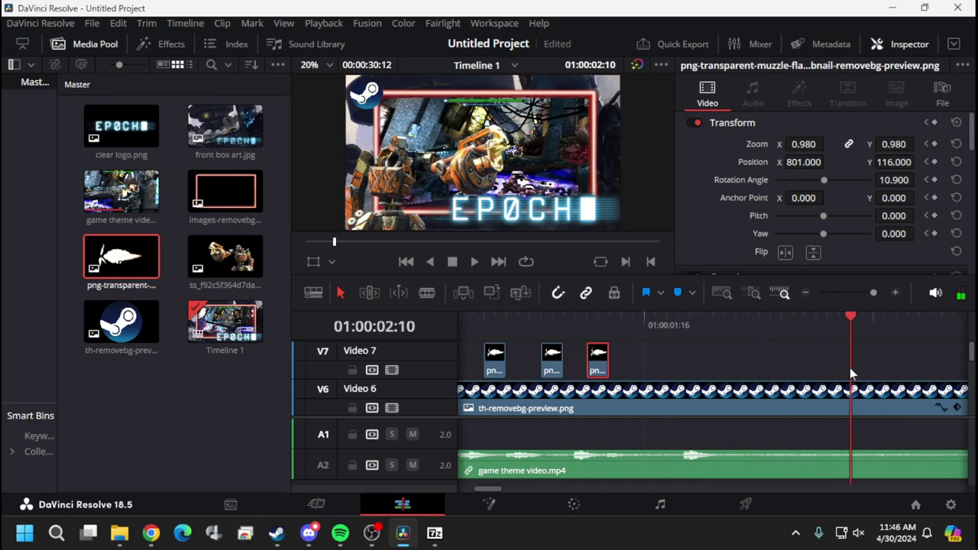
{"action": "key", "text": "j"}
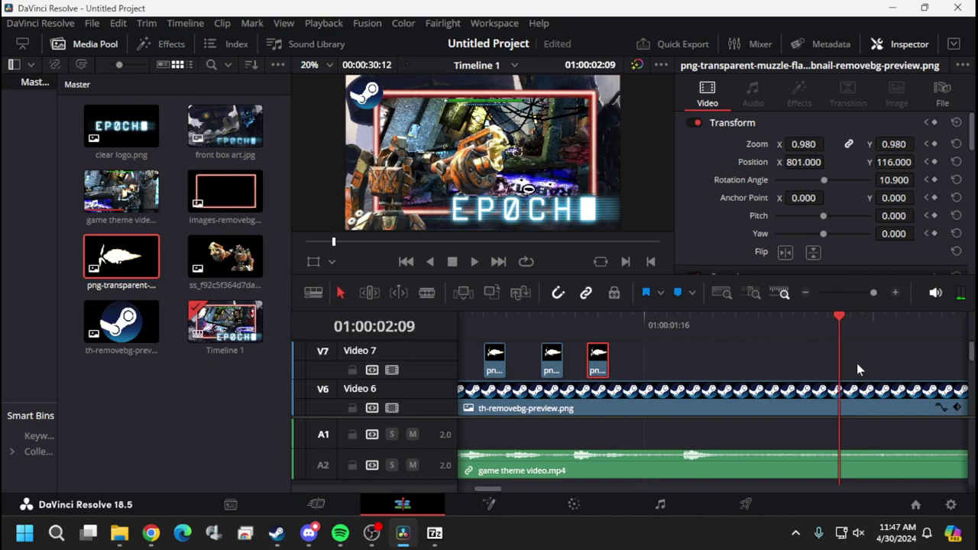
{"action": "key", "text": "Right"}
{"action": "key", "text": "Right"}
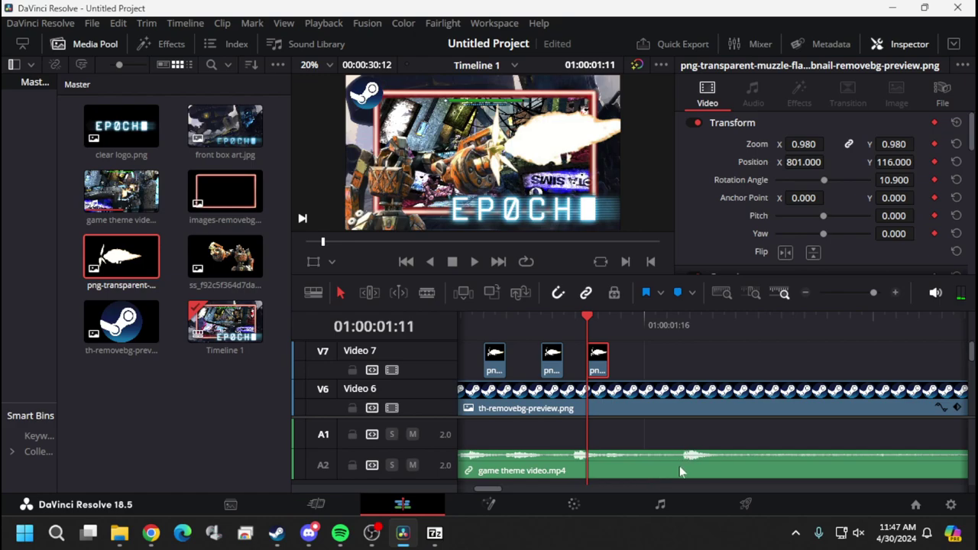
{"action": "key", "text": "Right"}
{"action": "key", "text": "Right"}
{"action": "key", "text": "Right"}
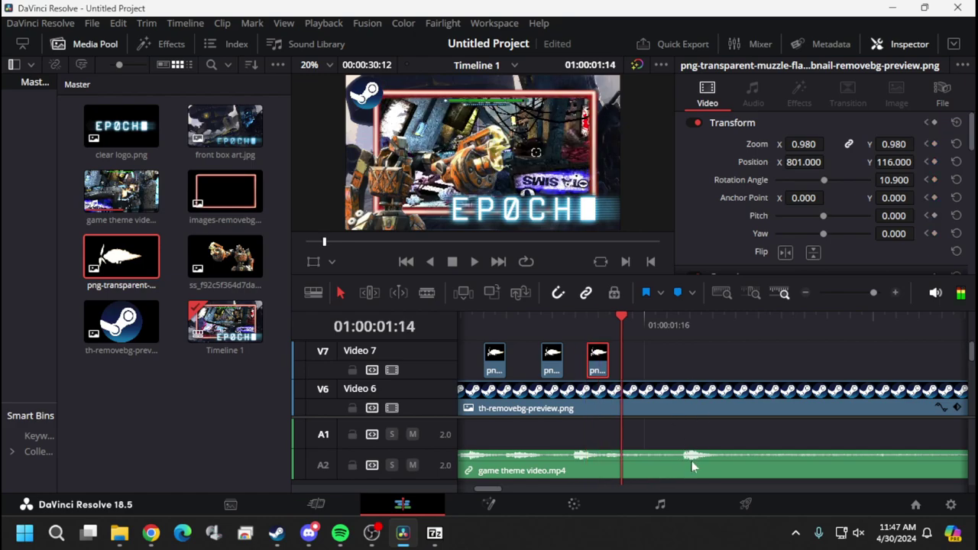
{"action": "key", "text": "Right"}
{"action": "key", "text": "Right"}
{"action": "key", "text": "Right"}
{"action": "key", "text": "Right"}
{"action": "key", "text": "Right"}
{"action": "key", "text": "Right"}
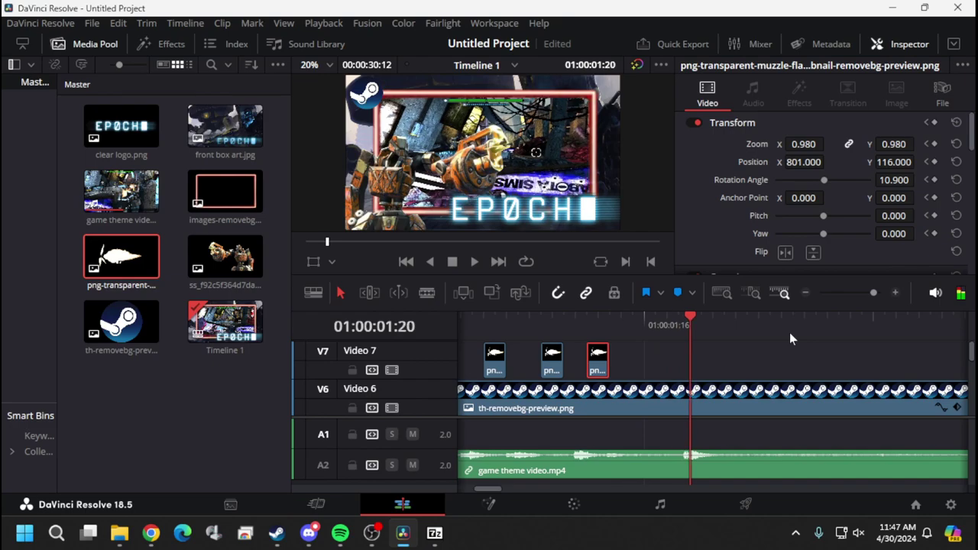
{"action": "key", "text": "Left"}
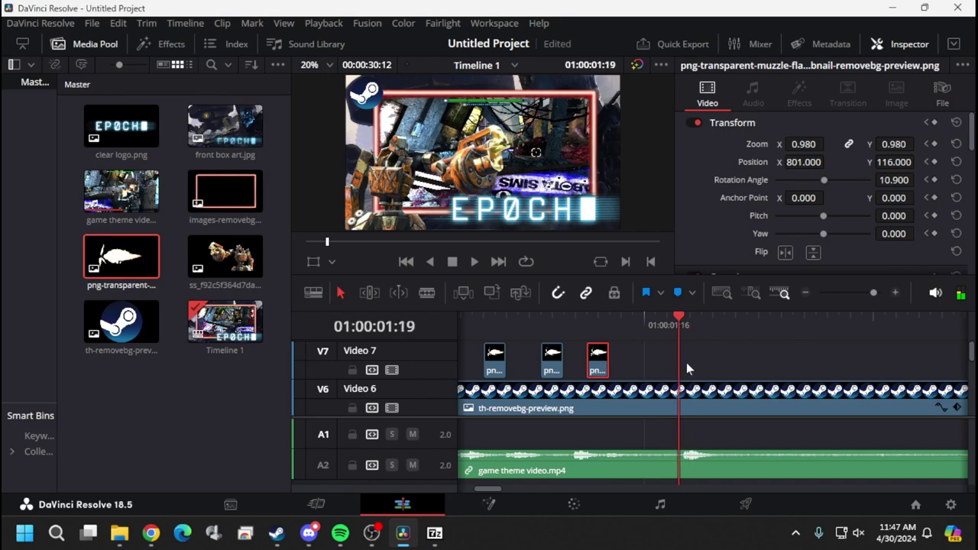
Paste a fourth and fifth muzzle-flash copy on Video 7 around two seconds
{"action": "right_click", "coordinate": [687, 364]}
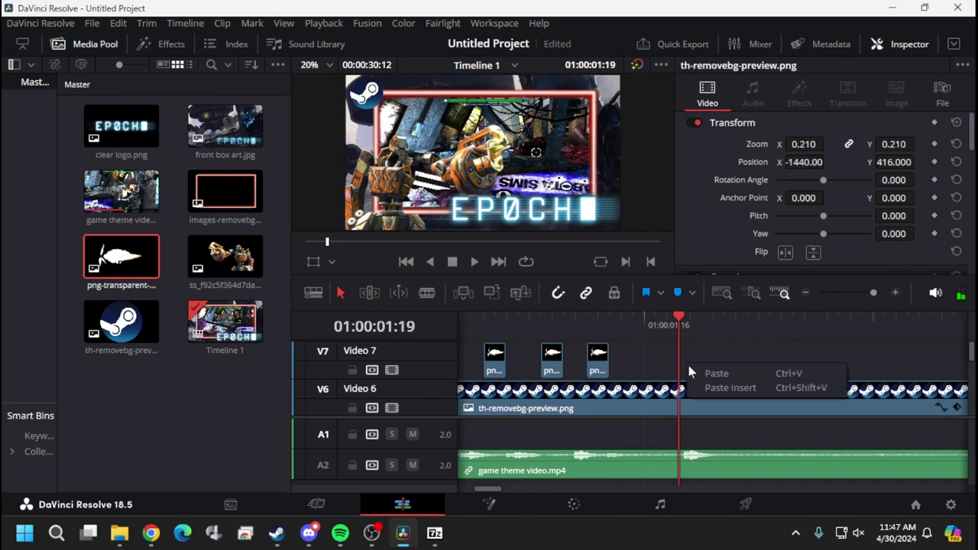
{"action": "left_click", "coordinate": [746, 343]}
{"action": "right_click", "coordinate": [747, 343]}
{"action": "left_click", "coordinate": [784, 359]}
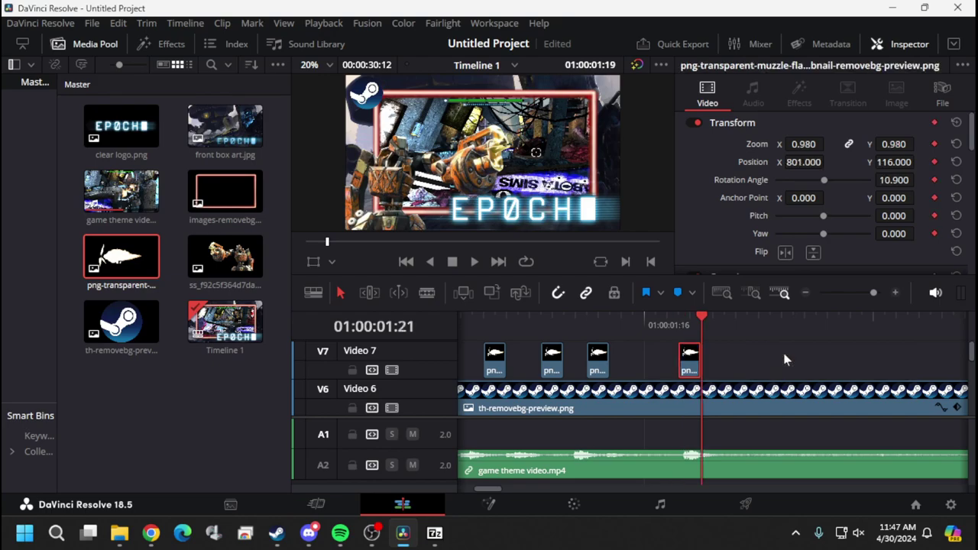
{"action": "right_click", "coordinate": [827, 343]}
{"action": "left_click", "coordinate": [839, 356]}
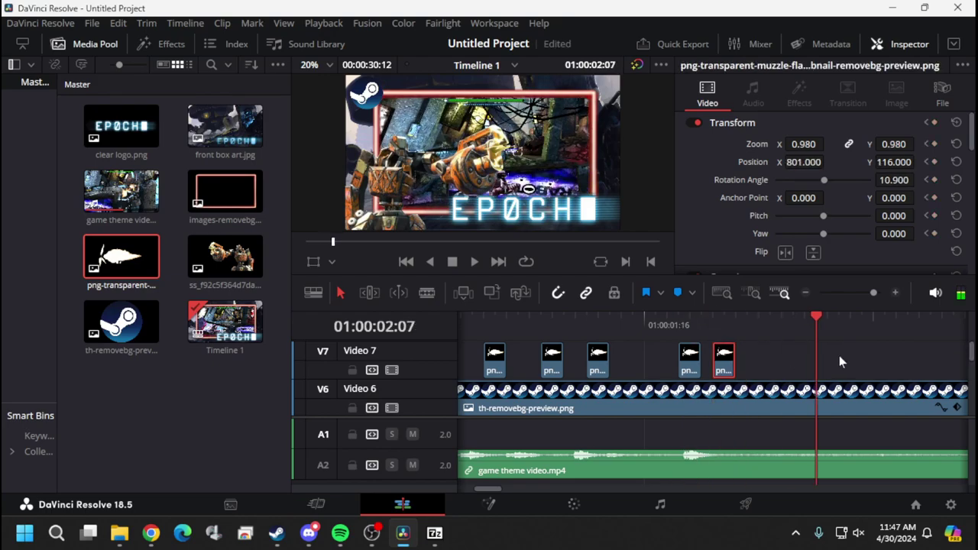
Play ahead and paste two muzzle-flash copies near four seconds
{"action": "key", "text": "space"}
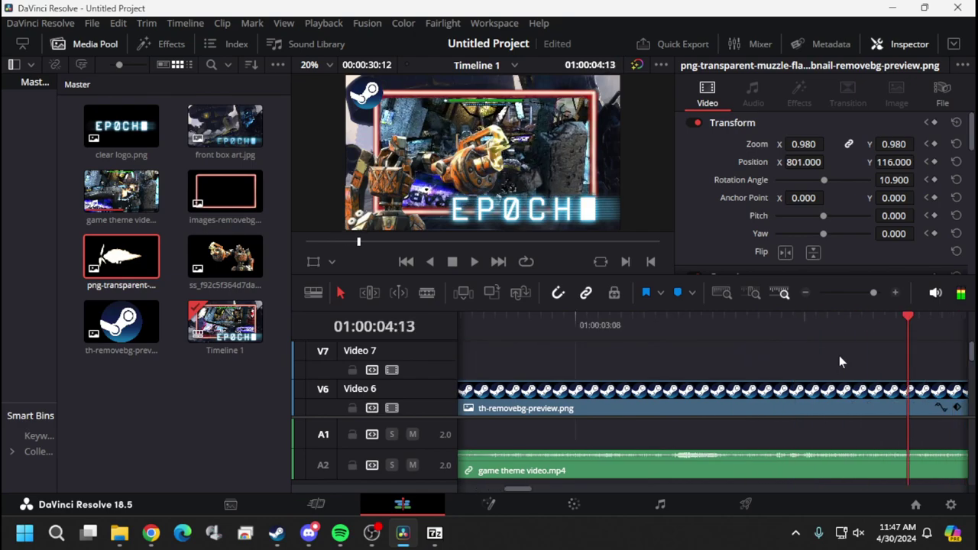
{"action": "key", "text": "j"}
{"action": "key", "text": "l"}
{"action": "key", "text": "space"}
{"action": "key", "text": "Left"}
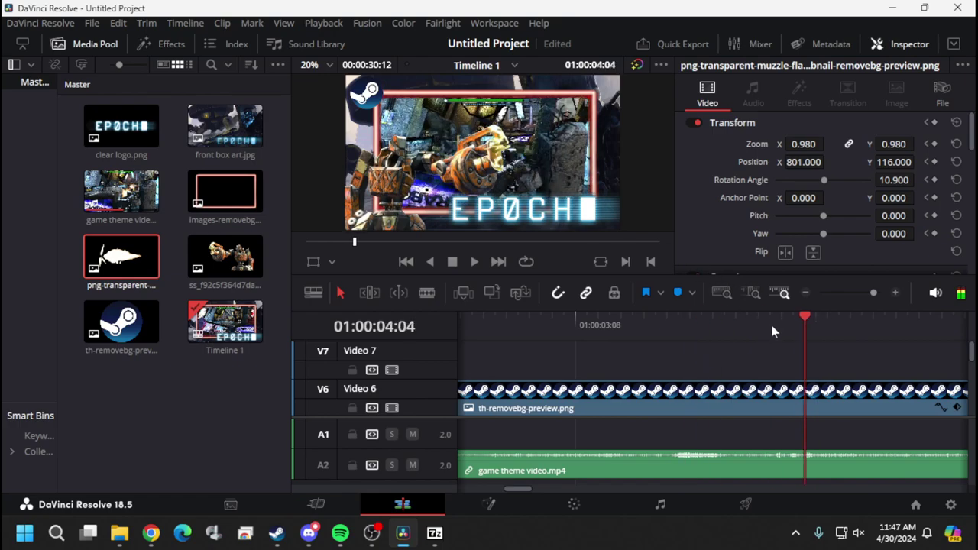
{"action": "right_click", "coordinate": [833, 365]}
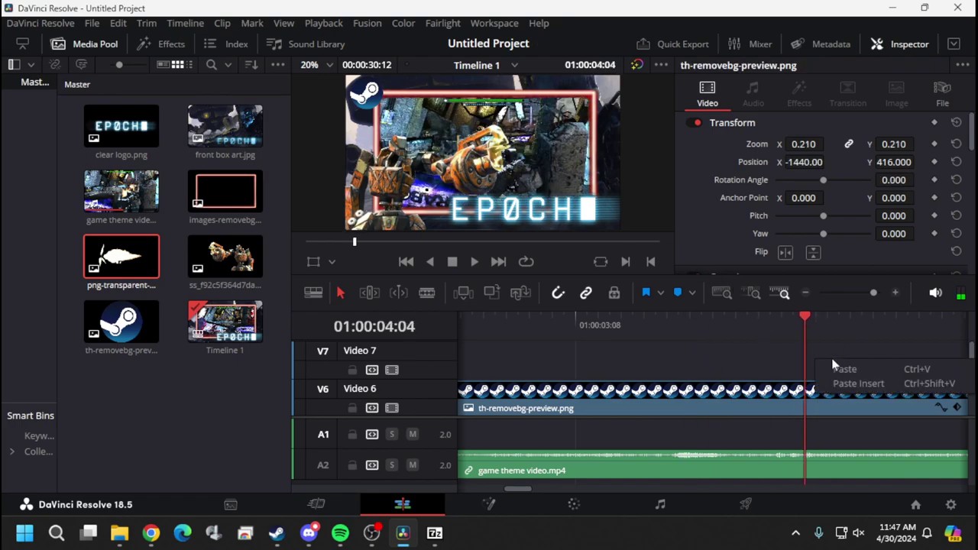
{"action": "left_click", "coordinate": [845, 368]}
{"action": "key", "text": "Right"}
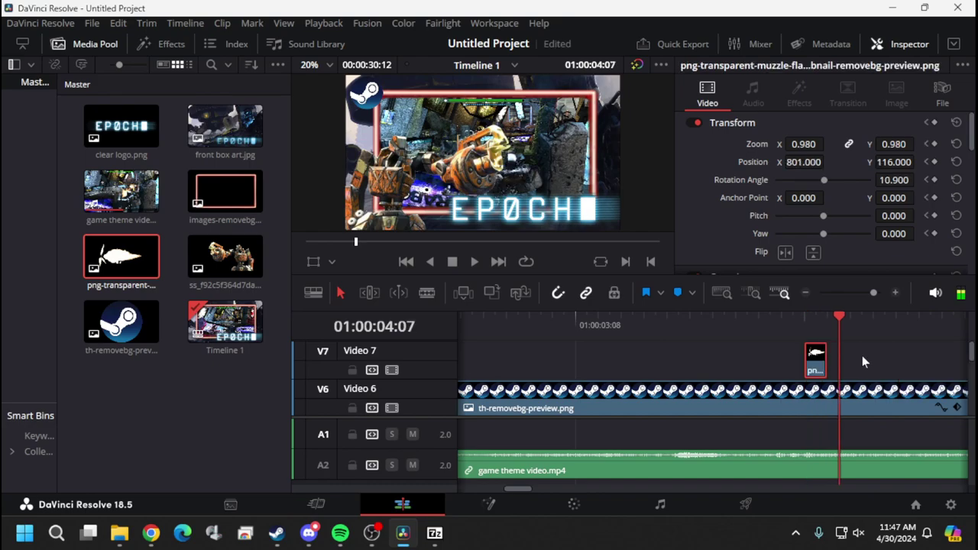
{"action": "right_click", "coordinate": [872, 358]}
{"action": "left_click", "coordinate": [879, 368]}
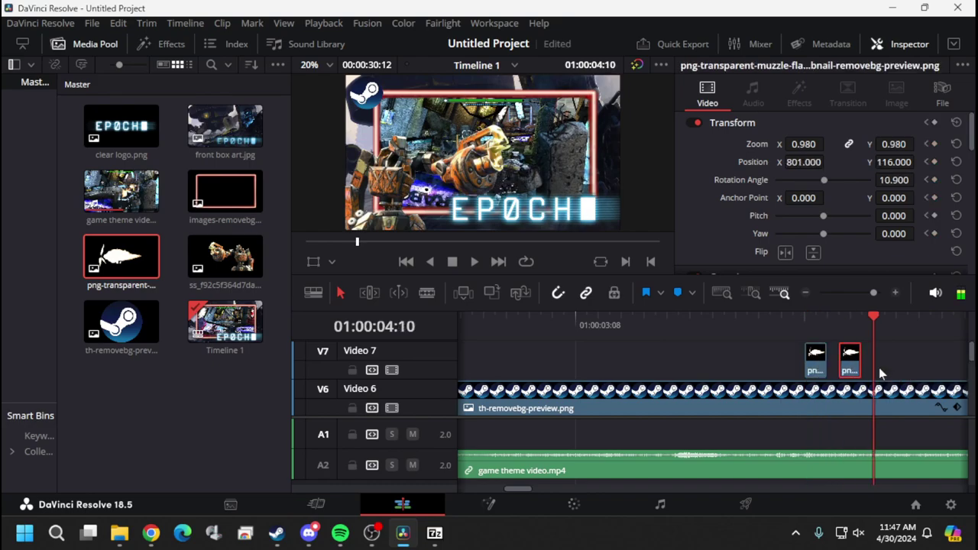
{"action": "key", "text": "Right"}
{"action": "key", "text": "Right"}
{"action": "key", "text": "Right"}
{"action": "key", "text": "Right"}
{"action": "key", "text": "Right"}
{"action": "key", "text": "Right"}
{"action": "key", "text": "Right"}
{"action": "key", "text": "Right"}
{"action": "key", "text": "Right"}
{"action": "key", "text": "Right"}
{"action": "key", "text": "Right"}
{"action": "key", "text": "Right"}
{"action": "key", "text": "Right"}
{"action": "key", "text": "Right"}
{"action": "key", "text": "Right"}
{"action": "key", "text": "Right"}
{"action": "key", "text": "Right"}
{"action": "key", "text": "Right"}
{"action": "key", "text": "Right"}
{"action": "key", "text": "Right"}
{"action": "key", "text": "Right"}
{"action": "key", "text": "Right"}
{"action": "key", "text": "Right"}
{"action": "key", "text": "Right"}
{"action": "key", "text": "Right"}
{"action": "key", "text": "Right"}
{"action": "key", "text": "Right"}
{"action": "key", "text": "Right"}
{"action": "key", "text": "Right"}
{"action": "key", "text": "Right"}
{"action": "key", "text": "Right"}
{"action": "key", "text": "Right"}
{"action": "key", "text": "Right"}
{"action": "key", "text": "Right"}
Paste a burst of four muzzle-flash copies near five seconds on Video 7
{"action": "key", "text": "Left"}
{"action": "key", "text": "Left"}
{"action": "key", "text": "Left"}
{"action": "key", "text": "Left"}
{"action": "key", "text": "Left"}
{"action": "key", "text": "Left"}
{"action": "key", "text": "Left"}
{"action": "key", "text": "Left"}
{"action": "key", "text": "Left"}
{"action": "key", "text": "Left"}
{"action": "key", "text": "Left"}
{"action": "key", "text": "Left"}
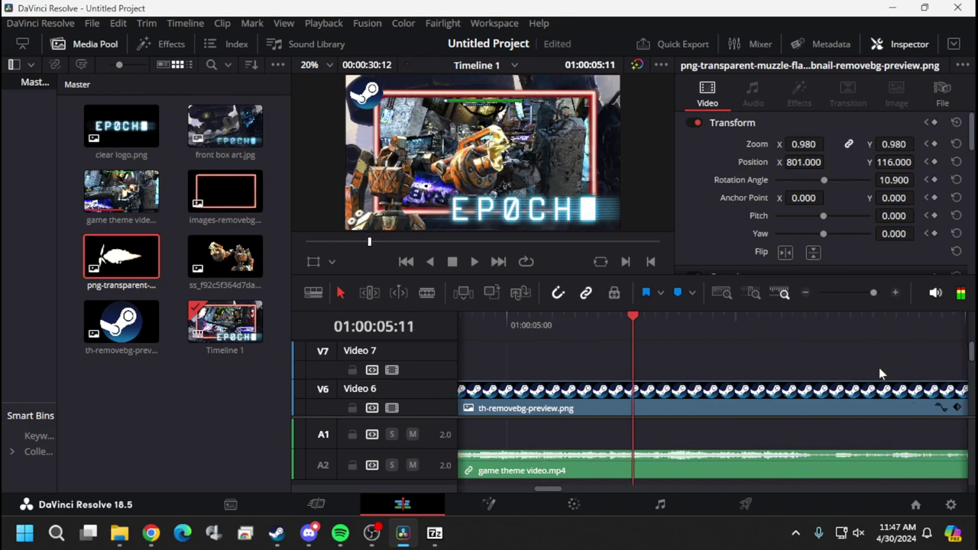
{"action": "key", "text": "Right"}
{"action": "right_click", "coordinate": [661, 364]}
{"action": "left_click", "coordinate": [684, 371]}
{"action": "key", "text": "Right"}
{"action": "key", "text": "Right"}
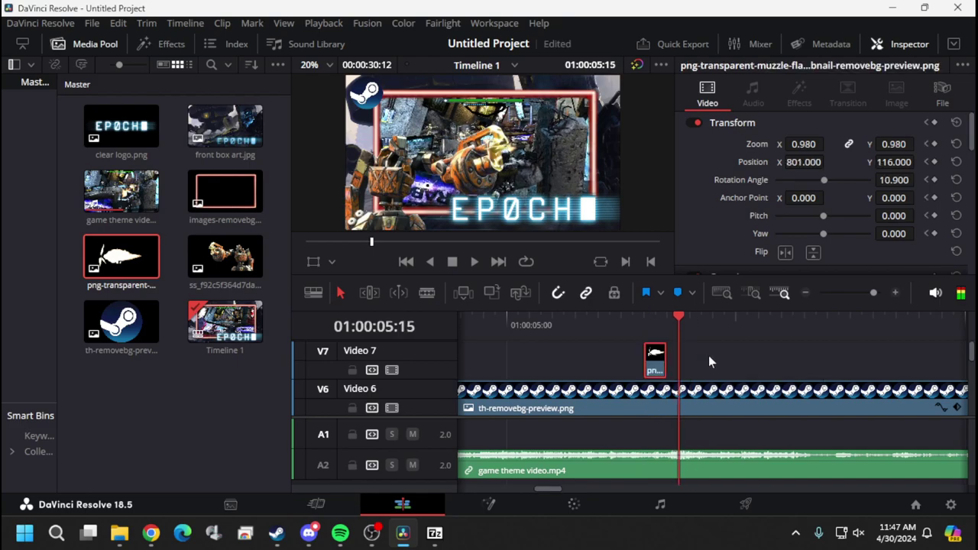
{"action": "right_click", "coordinate": [709, 355]}
{"action": "left_click", "coordinate": [740, 367]}
{"action": "key", "text": "Right"}
{"action": "key", "text": "Right"}
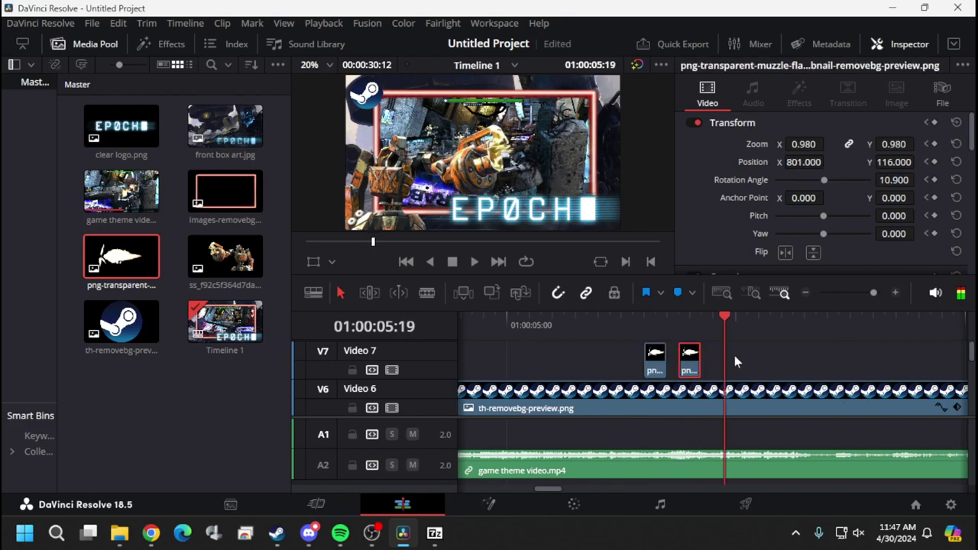
{"action": "right_click", "coordinate": [735, 355]}
{"action": "left_click", "coordinate": [765, 366]}
{"action": "key", "text": "Right"}
{"action": "key", "text": "Right"}
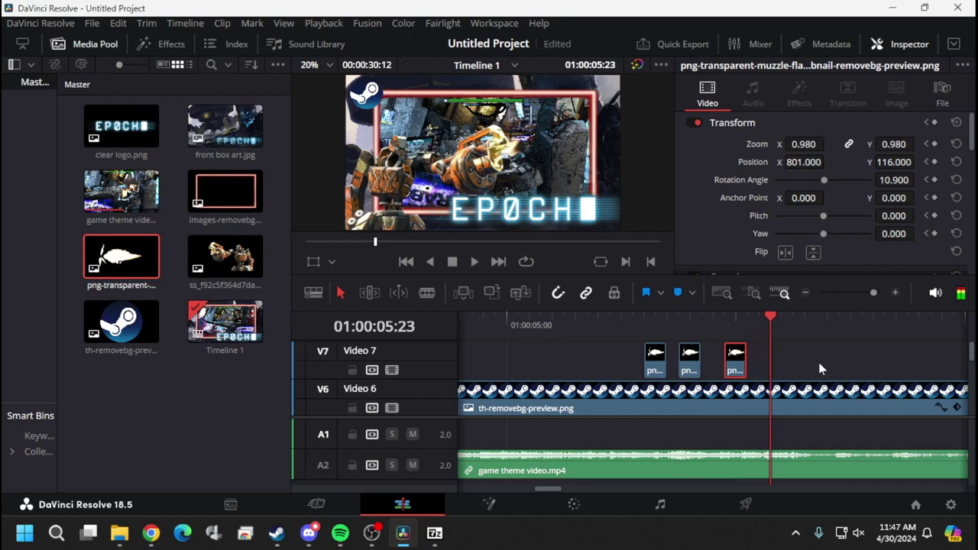
{"action": "right_click", "coordinate": [837, 361]}
{"action": "left_click", "coordinate": [854, 372]}
Step the playhead forward to around ten seconds
{"action": "key", "text": "Right"}
{"action": "key", "text": "Right"}
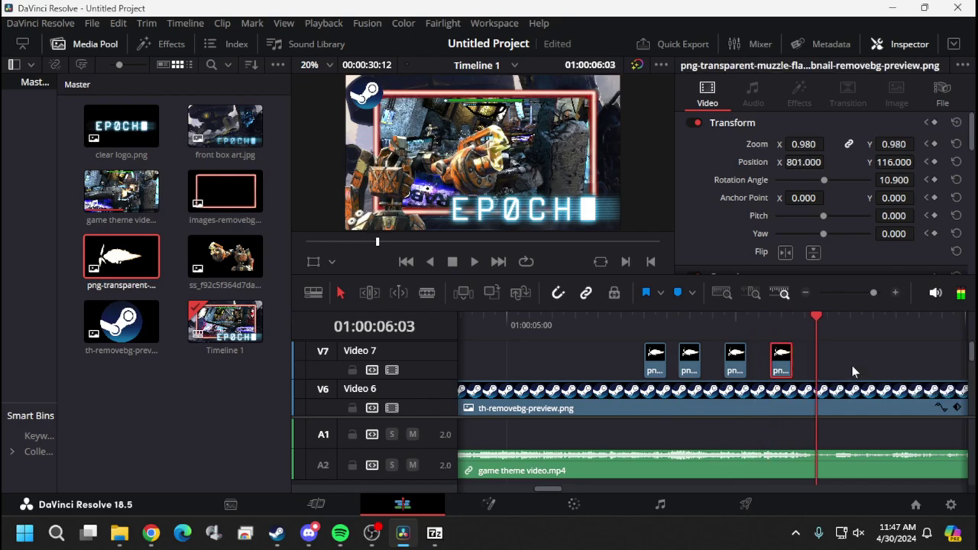
{"action": "key", "text": "Right"}
{"action": "key", "text": "Right"}
{"action": "key", "text": "Right"}
{"action": "key", "text": "Right"}
{"action": "key", "text": "Right"}
{"action": "key", "text": "Right"}
{"action": "key", "text": "Right"}
{"action": "key", "text": "Right"}
{"action": "key", "text": "Right"}
{"action": "key", "text": "Right"}
{"action": "key", "text": "Right"}
{"action": "key", "text": "Right"}
{"action": "key", "text": "Right"}
{"action": "key", "text": "Right"}
{"action": "key", "text": "Right"}
{"action": "key", "text": "Right"}
{"action": "key", "text": "Right"}
{"action": "key", "text": "Right"}
{"action": "key", "text": "Right"}
{"action": "key", "text": "Right"}
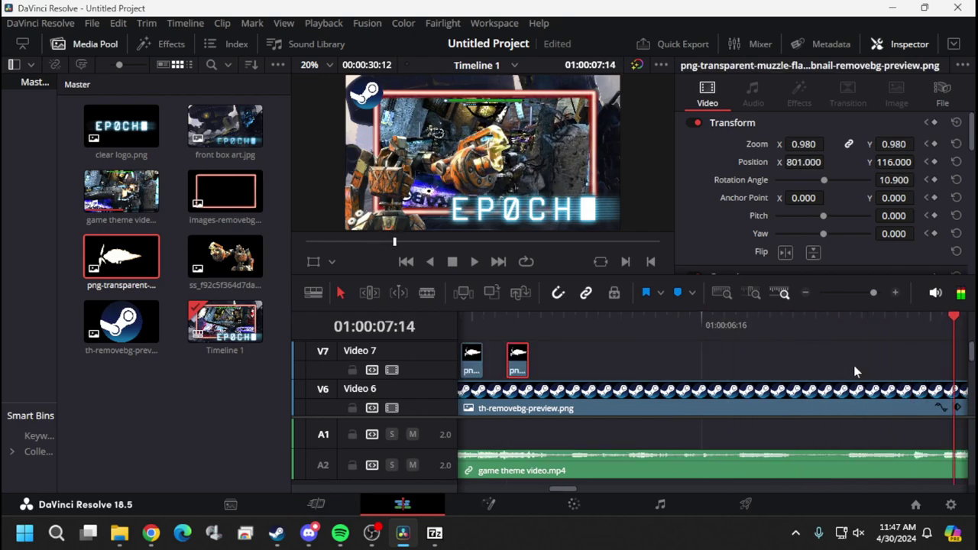
{"action": "key", "text": "Right"}
{"action": "key", "text": "Right"}
{"action": "key", "text": "Right"}
{"action": "key", "text": "Right"}
{"action": "key", "text": "Right"}
{"action": "key", "text": "Right"}
{"action": "key", "text": "Right"}
{"action": "key", "text": "Right"}
{"action": "key", "text": "Right"}
{"action": "key", "text": "Right"}
{"action": "key", "text": "Right"}
{"action": "key", "text": "Right"}
{"action": "key", "text": "Right"}
{"action": "key", "text": "Right"}
{"action": "key", "text": "Right"}
{"action": "key", "text": "Right"}
{"action": "key", "text": "Right"}
{"action": "key", "text": "Right"}
{"action": "key", "text": "Right"}
{"action": "key", "text": "Right"}
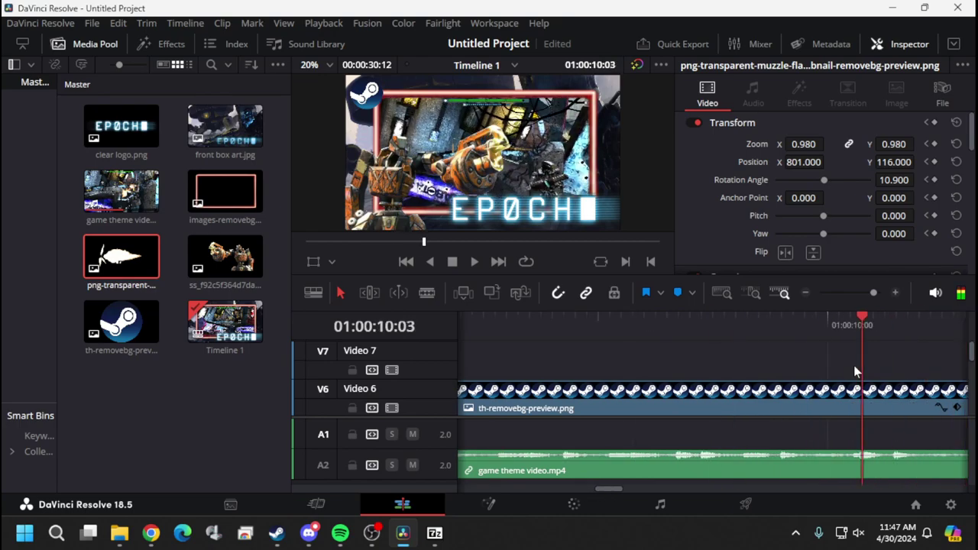
{"action": "key", "text": "Right"}
{"action": "key", "text": "Right"}
{"action": "key", "text": "Right"}
{"action": "key", "text": "Right"}
{"action": "key", "text": "Right"}
{"action": "key", "text": "Left"}
{"action": "key", "text": "Left"}
{"action": "key", "text": "Left"}
{"action": "key", "text": "Left"}
{"action": "key", "text": "Left"}
{"action": "key", "text": "Left"}
{"action": "key", "text": "Left"}
{"action": "key", "text": "Left"}
{"action": "key", "text": "Left"}
{"action": "key", "text": "Left"}
{"action": "key", "text": "Left"}
{"action": "key", "text": "Left"}
{"action": "key", "text": "Left"}
{"action": "key", "text": "Left"}
{"action": "key", "text": "Left"}
{"action": "key", "text": "Left"}
{"action": "key", "text": "Left"}
{"action": "key", "text": "Left"}
{"action": "key", "text": "Left"}
{"action": "key", "text": "Left"}
{"action": "key", "text": "Left"}
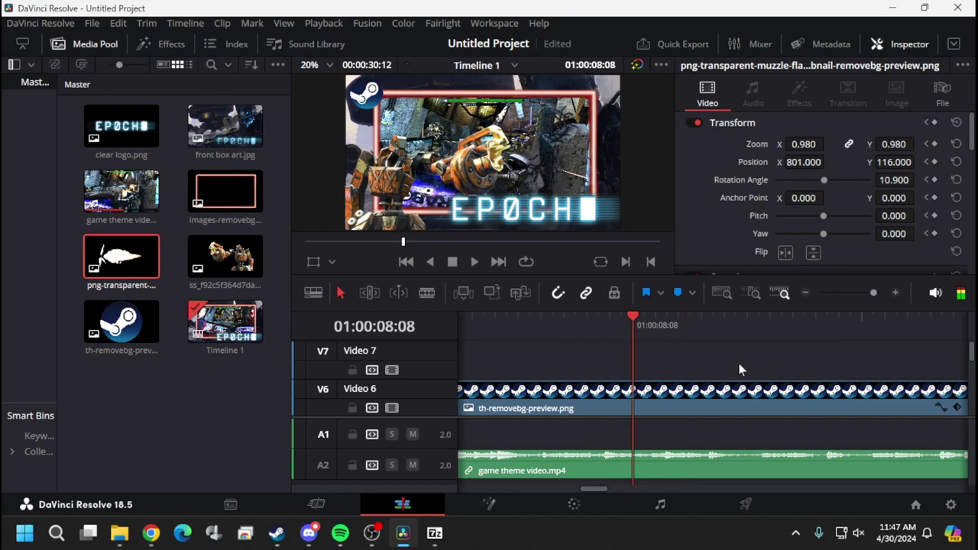
{"action": "key", "text": "Left"}
{"action": "key", "text": "Left"}
{"action": "key", "text": "Left"}
{"action": "key", "text": "Left"}
{"action": "key", "text": "Left"}
{"action": "key", "text": "Left"}
{"action": "key", "text": "Left"}
{"action": "key", "text": "Left"}
{"action": "key", "text": "Left"}
{"action": "key", "text": "Left"}
{"action": "key", "text": "Left"}
{"action": "key", "text": "Left"}
{"action": "key", "text": "Left"}
{"action": "key", "text": "Left"}
{"action": "key", "text": "Left"}
{"action": "key", "text": "Left"}
{"action": "key", "text": "Left"}
{"action": "key", "text": "Left"}
{"action": "key", "text": "Left"}
{"action": "key", "text": "Left"}
{"action": "key", "text": "Left"}
{"action": "key", "text": "Left"}
{"action": "key", "text": "Left"}
{"action": "key", "text": "Left"}
{"action": "key", "text": "Left"}
{"action": "key", "text": "Left"}
{"action": "key", "text": "Left"}
{"action": "key", "text": "Left"}
{"action": "key", "text": "Left"}
{"action": "key", "text": "Left"}
{"action": "key", "text": "Left"}
{"action": "key", "text": "Left"}
{"action": "key", "text": "Left"}
{"action": "key", "text": "Left"}
{"action": "key", "text": "Left"}
{"action": "key", "text": "Left"}
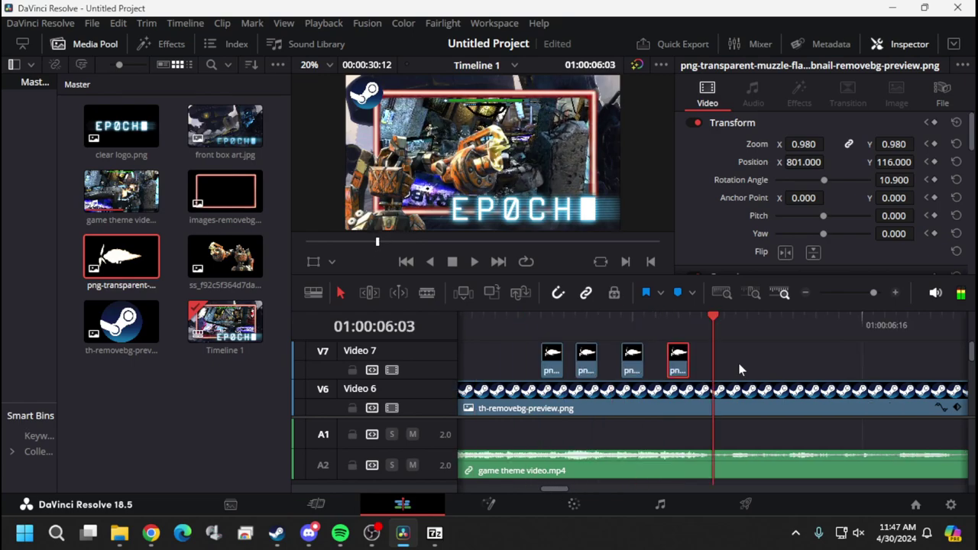
{"action": "key", "text": "Left"}
{"action": "key", "text": "Left"}
{"action": "key", "text": "Left"}
{"action": "key", "text": "Left"}
{"action": "key", "text": "Left"}
{"action": "key", "text": "Left"}
{"action": "key", "text": "Left"}
{"action": "key", "text": "Left"}
{"action": "key", "text": "Left"}
{"action": "key", "text": "Left"}
{"action": "key", "text": "Left"}
{"action": "key", "text": "Left"}
{"action": "key", "text": "Left"}
{"action": "key", "text": "Left"}
{"action": "key", "text": "Left"}
{"action": "key", "text": "Left"}
{"action": "key", "text": "Left"}
{"action": "key", "text": "Left"}
{"action": "key", "text": "Left"}
{"action": "key", "text": "Left"}
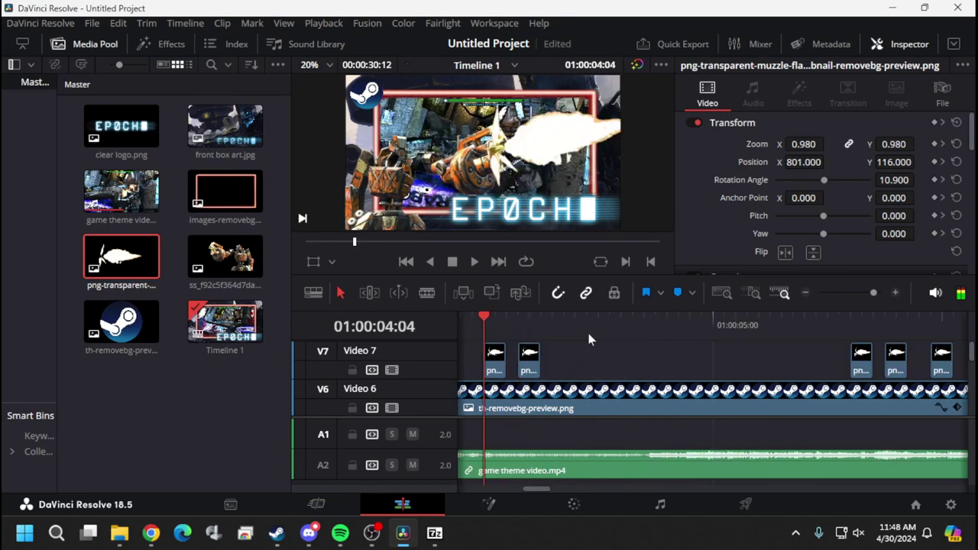
{"action": "key", "text": "Left"}
{"action": "key", "text": "Left"}
{"action": "key", "text": "Left"}
{"action": "key", "text": "Left"}
{"action": "key", "text": "Left"}
{"action": "key", "text": "Left"}
{"action": "key", "text": "Left"}
{"action": "key", "text": "Left"}
{"action": "key", "text": "Left"}
{"action": "key", "text": "Left"}
{"action": "key", "text": "Left"}
{"action": "key", "text": "Left"}
{"action": "key", "text": "Left"}
{"action": "key", "text": "Left"}
{"action": "key", "text": "Left"}
{"action": "key", "text": "Left"}
{"action": "key", "text": "Left"}
{"action": "key", "text": "Left"}
{"action": "key", "text": "Left"}
{"action": "key", "text": "Left"}
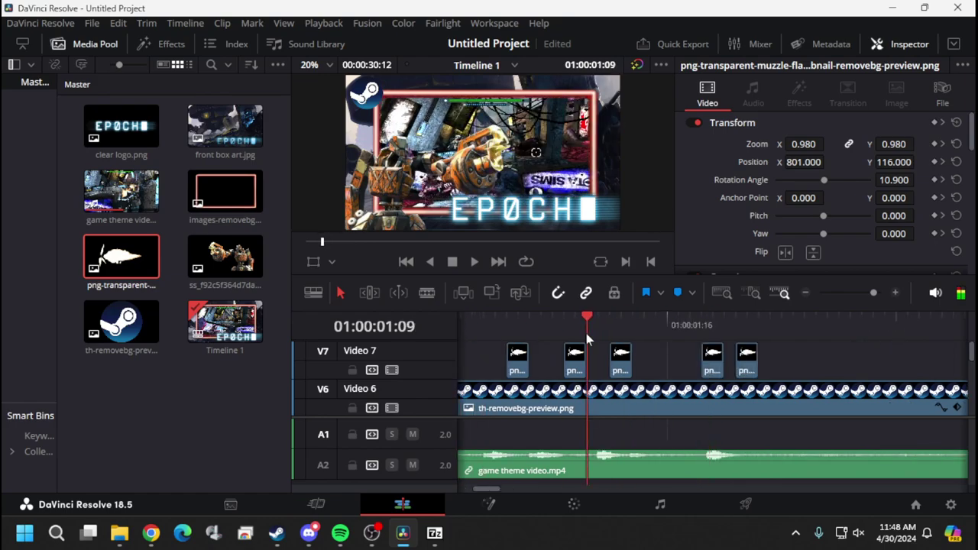
{"action": "left_click", "coordinate": [406, 261]}
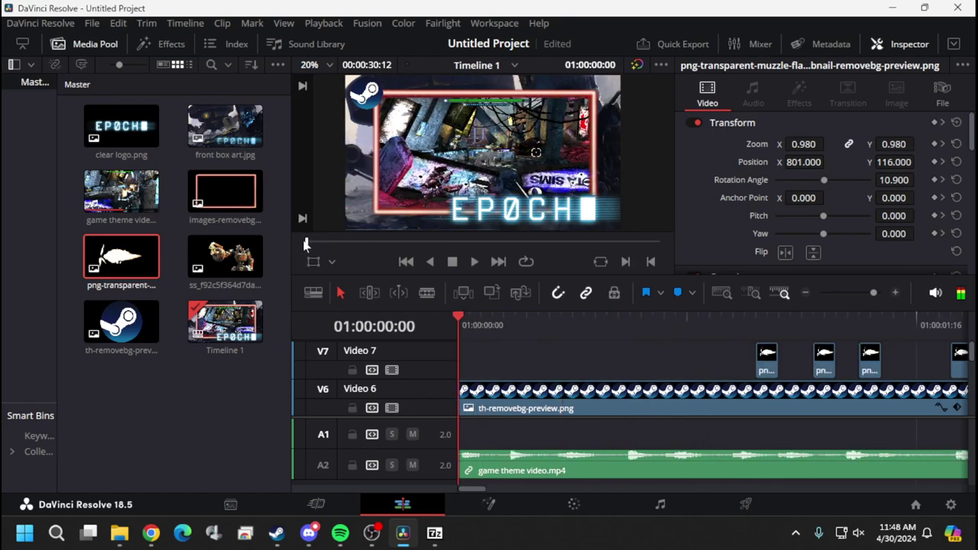
{"action": "left_click", "coordinate": [473, 262]}
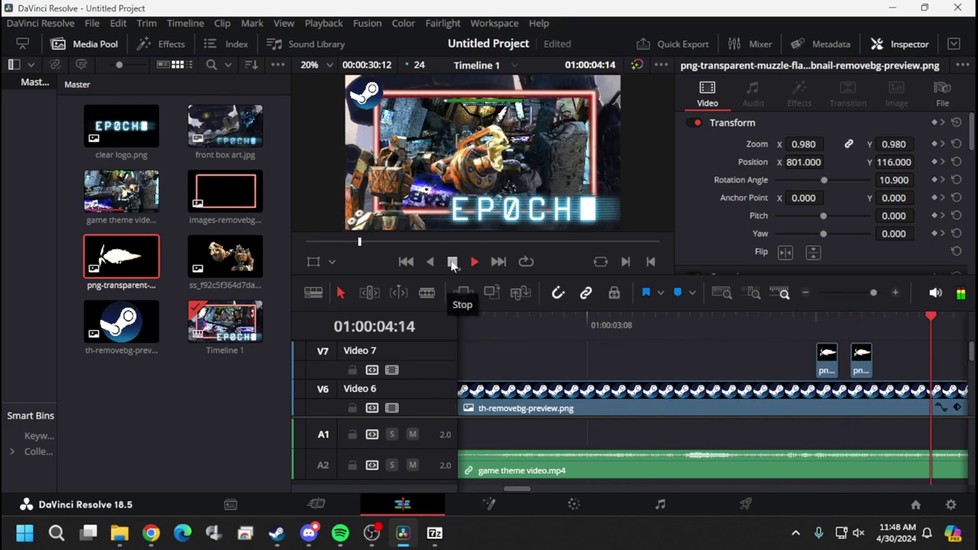
{"action": "left_click", "coordinate": [452, 262]}
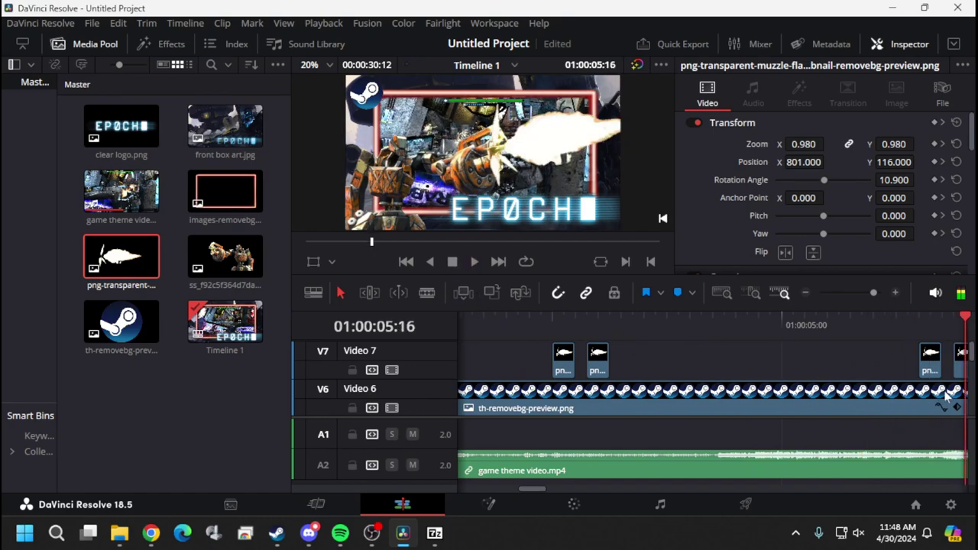
{"action": "key", "text": "q"}
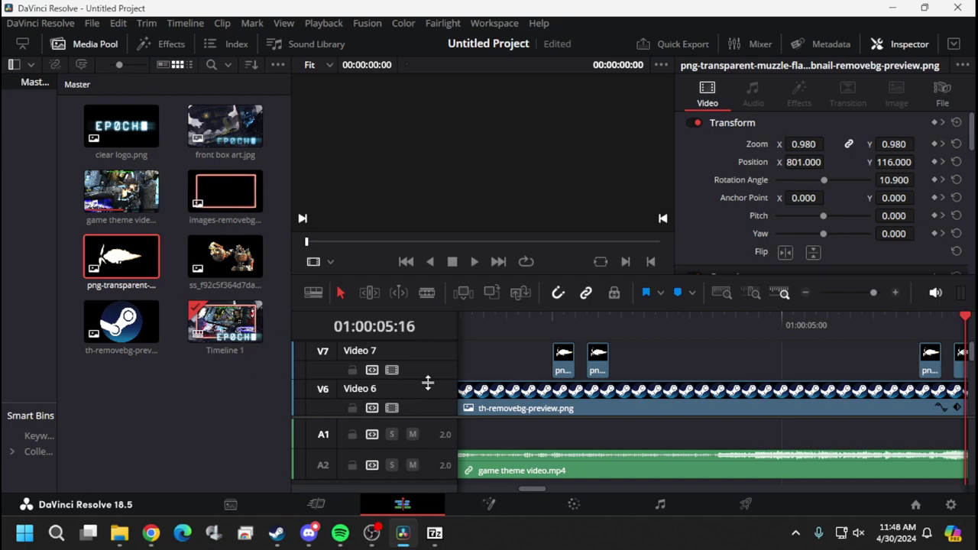
{"action": "left_click", "coordinate": [497, 316]}
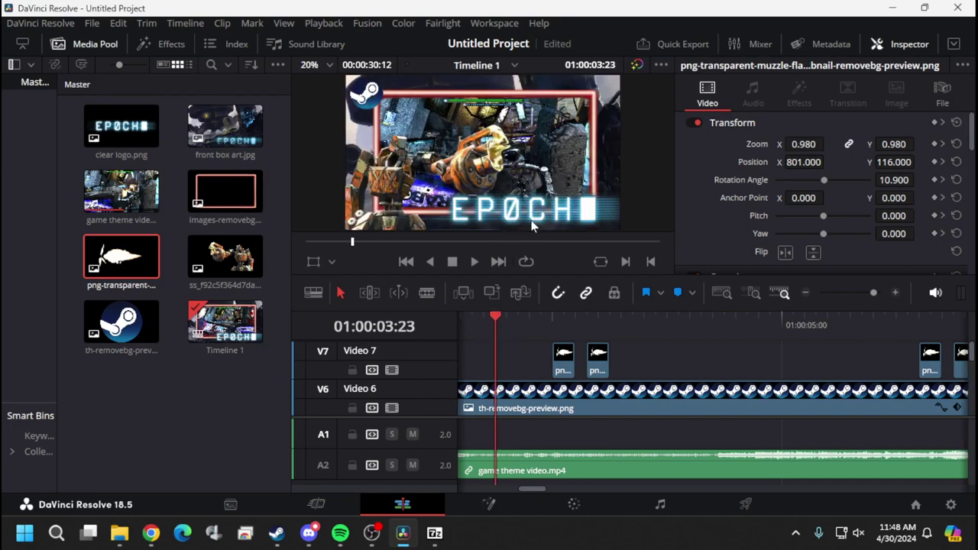
Run the playhead back toward 01:00:00:00 and zoom the timeline out to show the whole edit
{"action": "key", "text": "Left"}
{"action": "key", "text": "Left"}
{"action": "key", "text": "Left"}
{"action": "key", "text": "Left"}
{"action": "key", "text": "Left"}
{"action": "key", "text": "Left"}
{"action": "key", "text": "Left"}
{"action": "key", "text": "Left"}
{"action": "key", "text": "Left"}
{"action": "key", "text": "Left"}
{"action": "key", "text": "Left"}
{"action": "key", "text": "Left"}
{"action": "key", "text": "Left"}
{"action": "key", "text": "Left"}
{"action": "key", "text": "Left"}
{"action": "key", "text": "Left"}
{"action": "key", "text": "Left"}
{"action": "key", "text": "ctrl+equal"}
{"action": "key", "text": "j"}
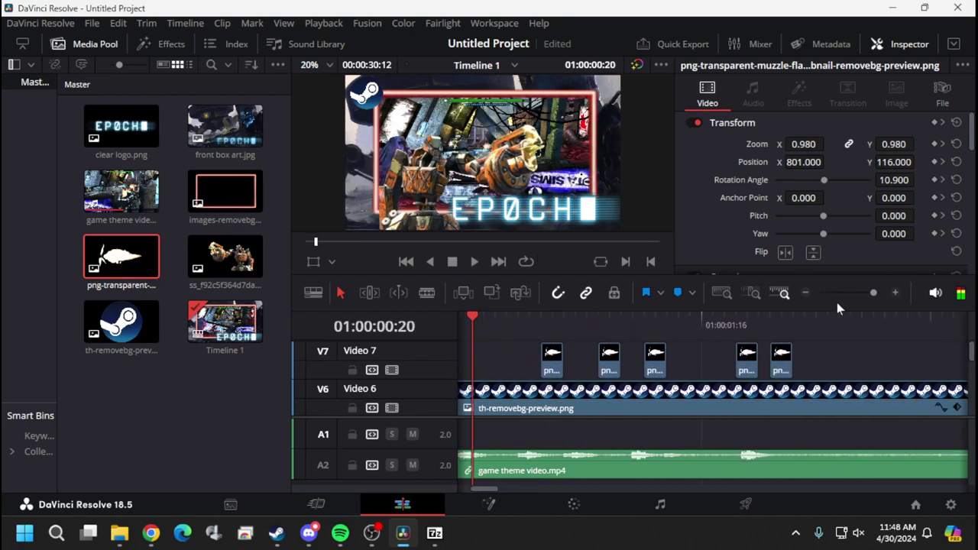
{"action": "left_click", "coordinate": [805, 292]}
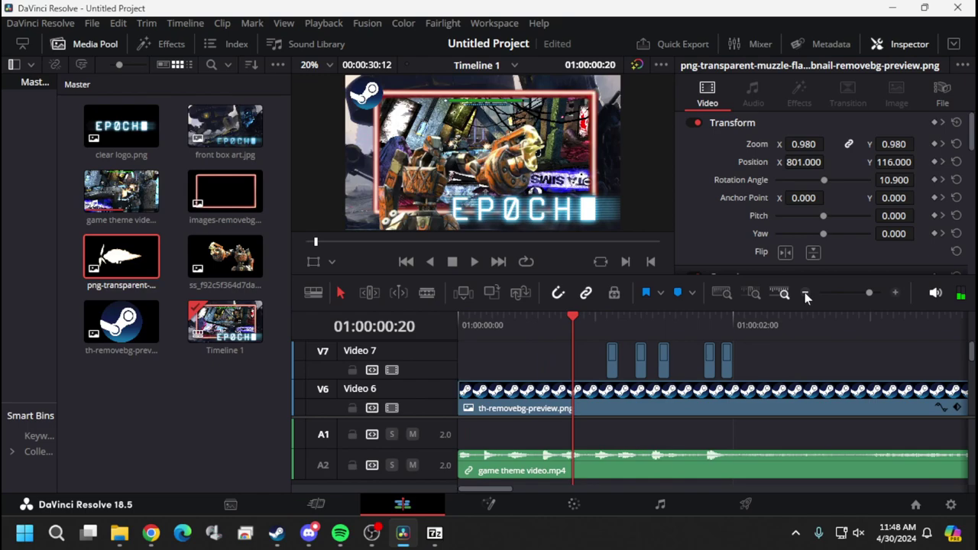
{"action": "left_click", "coordinate": [805, 293]}
{"action": "left_click", "coordinate": [805, 294]}
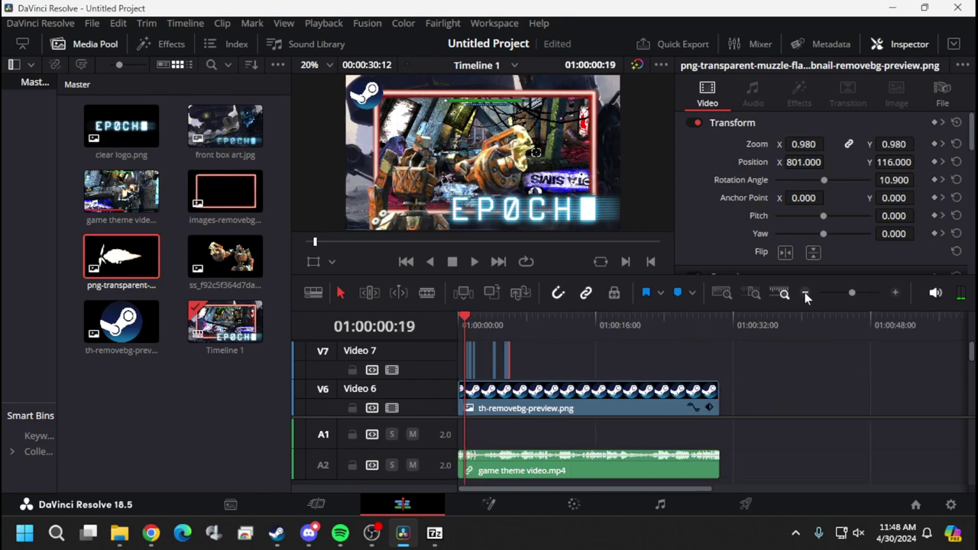
Set a Transform keyframe on the clear logo.png clip at the first frame
{"action": "key", "text": "j"}
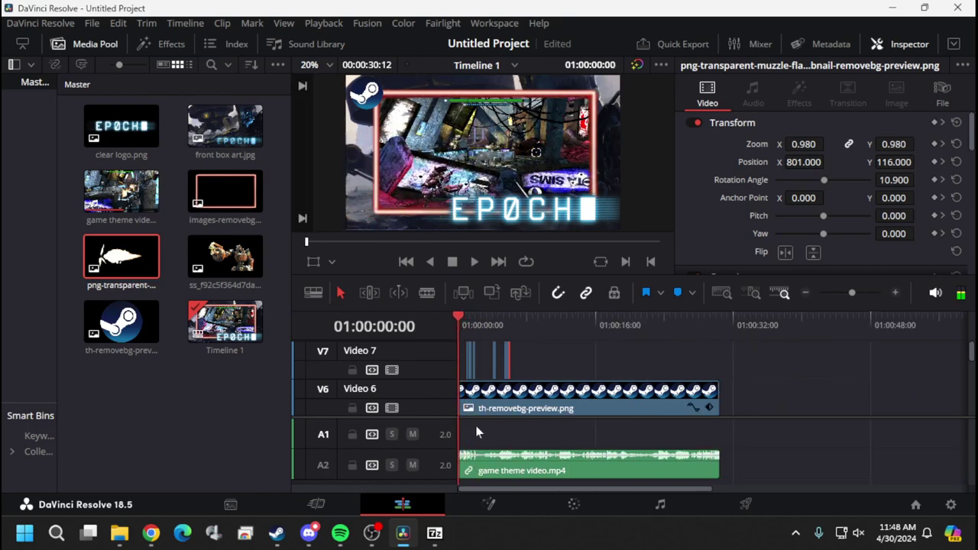
{"action": "scroll", "coordinate": [506, 405], "scroll_direction": "down", "scroll_amount": 4}
{"action": "scroll", "coordinate": [510, 360], "scroll_direction": "down", "scroll_amount": 1}
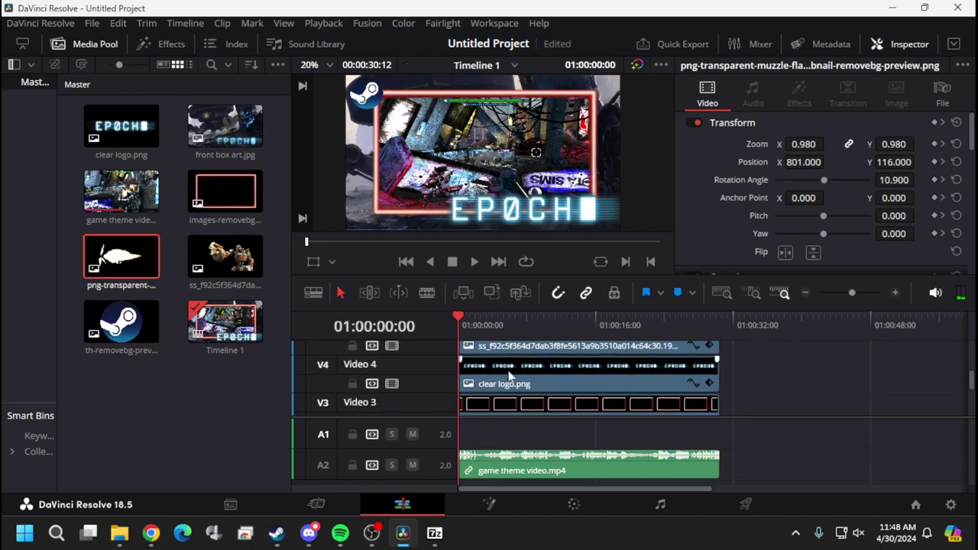
{"action": "left_click", "coordinate": [513, 386]}
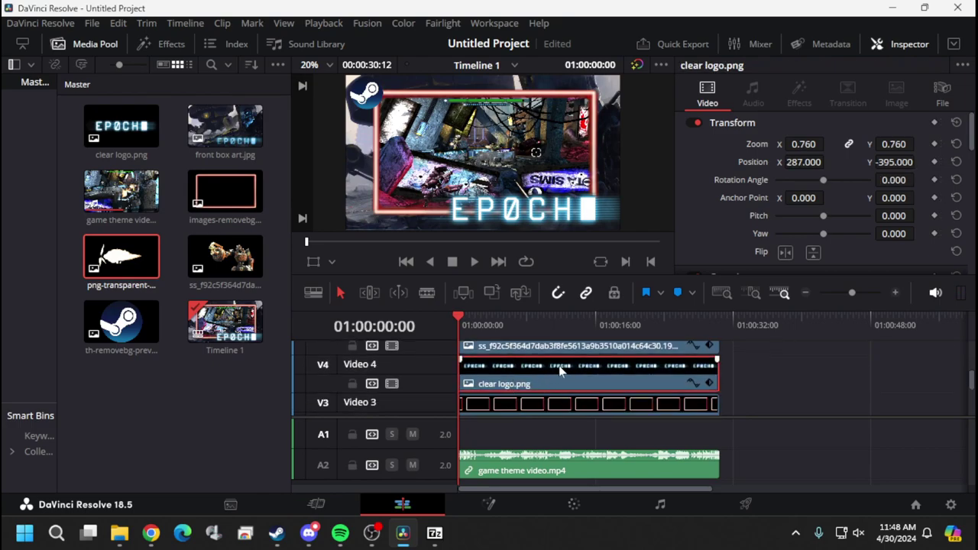
{"action": "key", "text": "Right"}
{"action": "key", "text": "Right"}
{"action": "key", "text": "Right"}
{"action": "key", "text": "Right"}
{"action": "key", "text": "Right"}
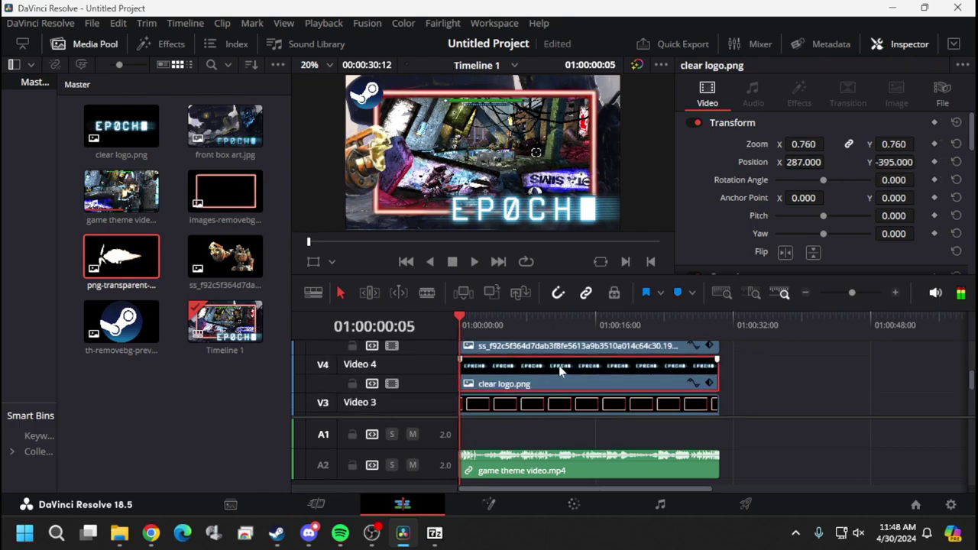
{"action": "key", "text": "Left"}
{"action": "key", "text": "Left"}
{"action": "key", "text": "Left"}
{"action": "key", "text": "Left"}
{"action": "key", "text": "Left"}
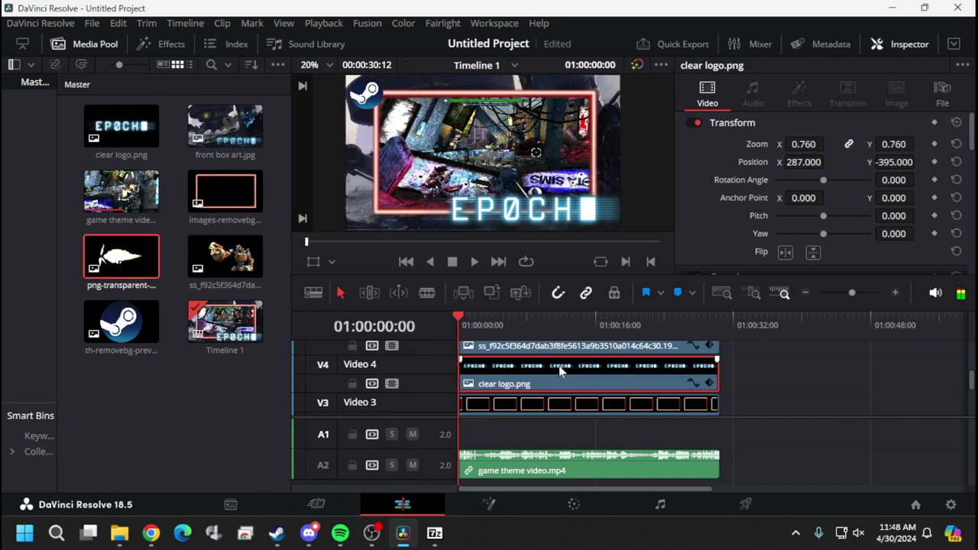
{"action": "left_click", "coordinate": [934, 123]}
Play and scrub the timeline to preview the logo animation, then return to the start
{"action": "key", "text": "q"}
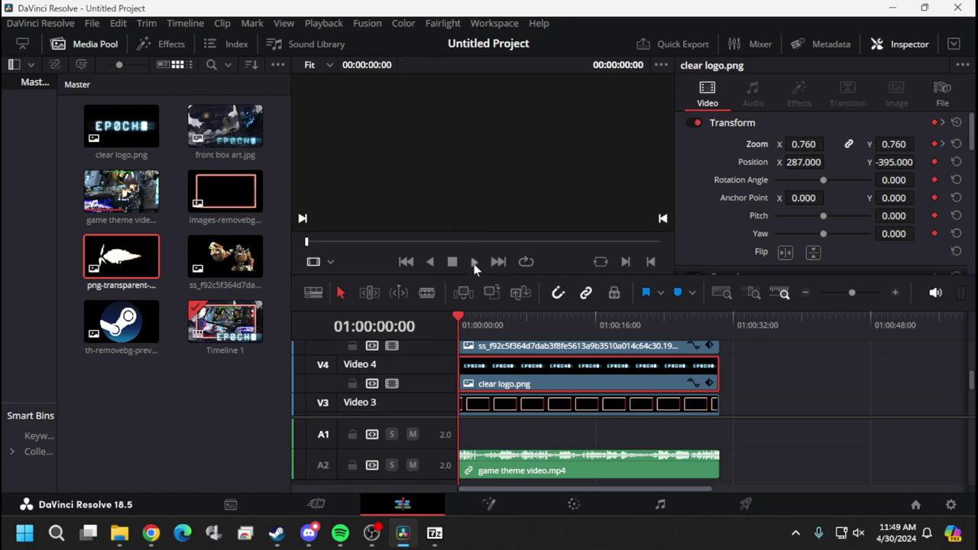
{"action": "left_click_drag", "start_coordinate": [481, 321], "coordinate": [460, 322]}
{"action": "left_click", "coordinate": [473, 261]}
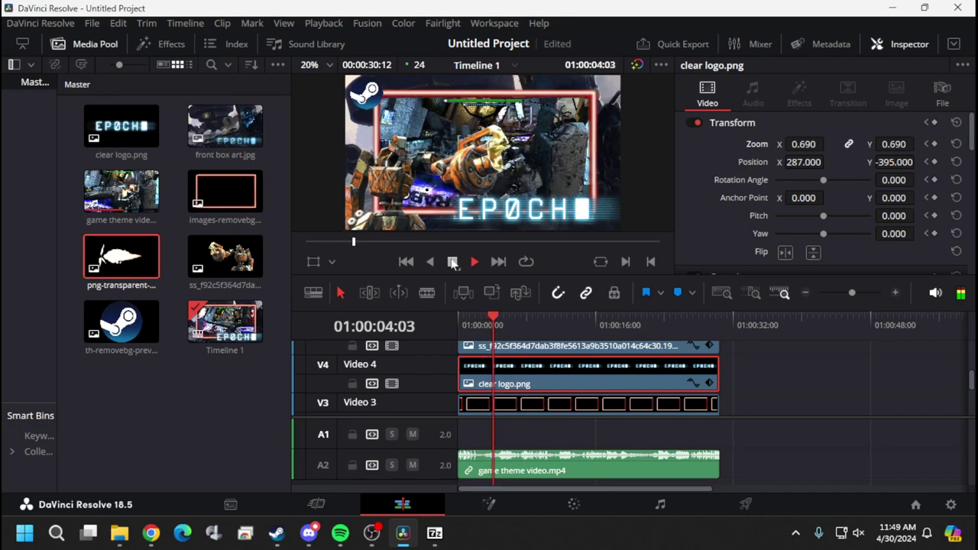
{"action": "left_click", "coordinate": [453, 261]}
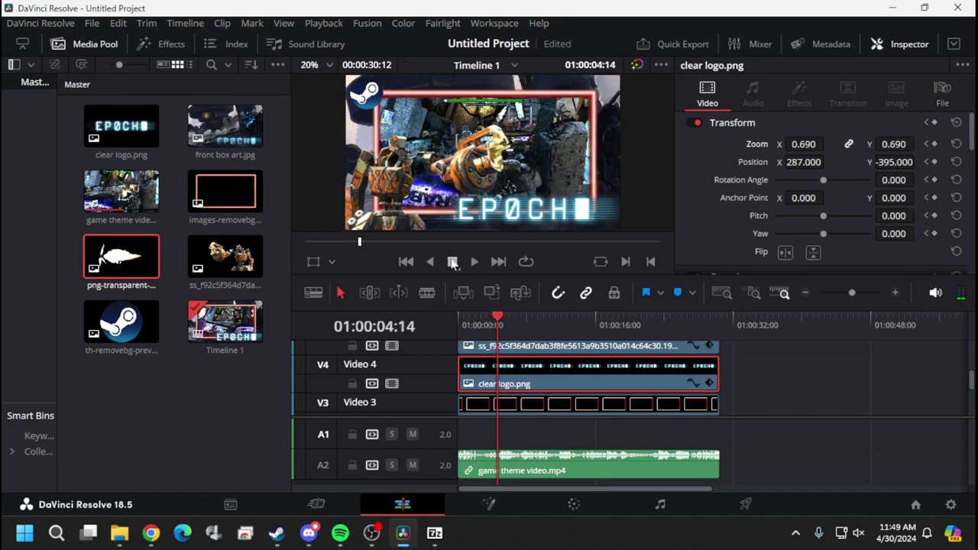
{"action": "key", "text": "Left"}
{"action": "key", "text": "Left"}
{"action": "key", "text": "Left"}
{"action": "key", "text": "Left"}
{"action": "key", "text": "Left"}
{"action": "key", "text": "Left"}
{"action": "key", "text": "Left"}
{"action": "key", "text": "Left"}
{"action": "key", "text": "Left"}
{"action": "key", "text": "Left"}
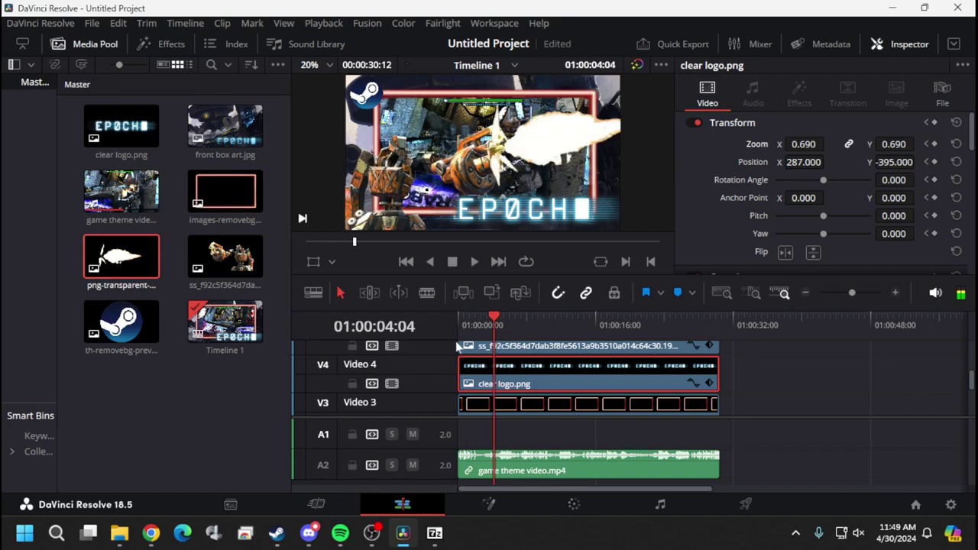
{"action": "left_click", "coordinate": [482, 320]}
{"action": "left_click_drag", "start_coordinate": [488, 316], "coordinate": [449, 366]}
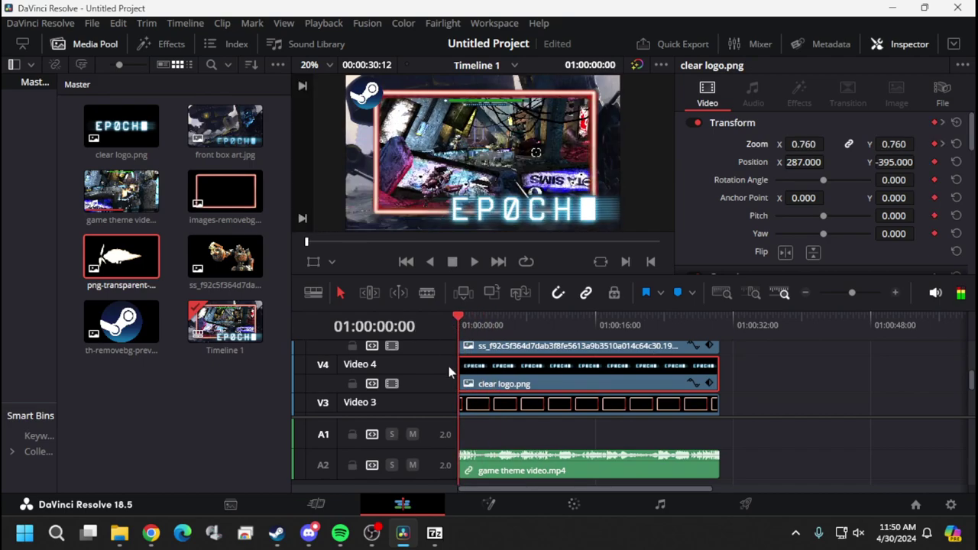
Reset the logo's transform, then set zoom 0.790 at position X 297, Y -378
{"action": "left_click", "coordinate": [957, 123]}
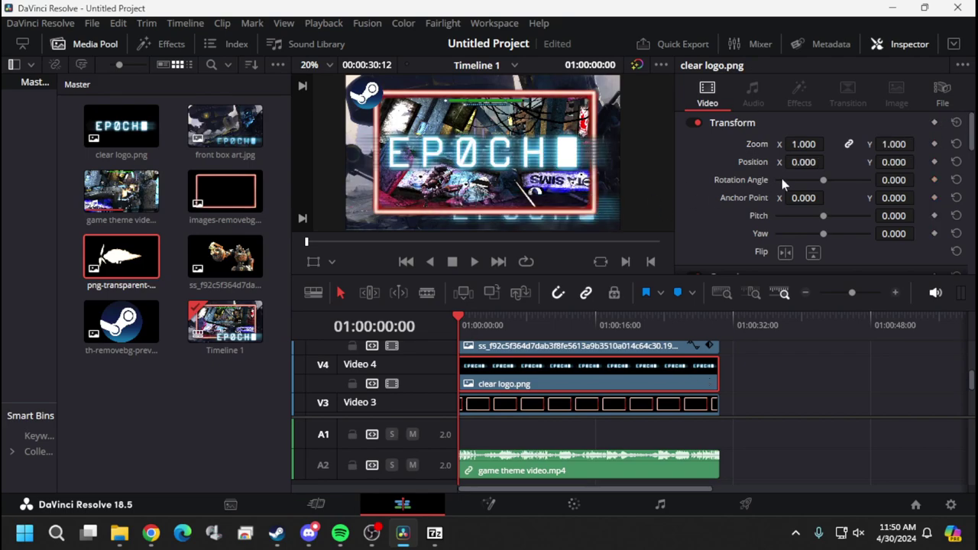
{"action": "left_click_drag", "start_coordinate": [799, 139], "coordinate": [946, 162]}
{"action": "mouse_move", "coordinate": [806, 143]}
{"action": "left_mouse_down"}
{"action": "mouse_move", "coordinate": [791, 143]}
{"action": "mouse_move", "coordinate": [820, 144]}
{"action": "left_mouse_up"}
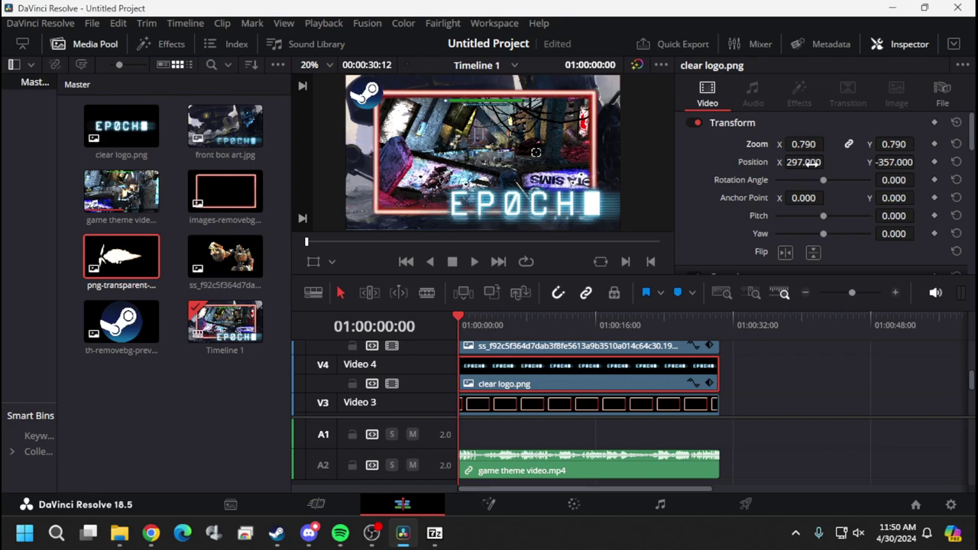
{"action": "left_click_drag", "start_coordinate": [895, 162], "coordinate": [918, 161]}
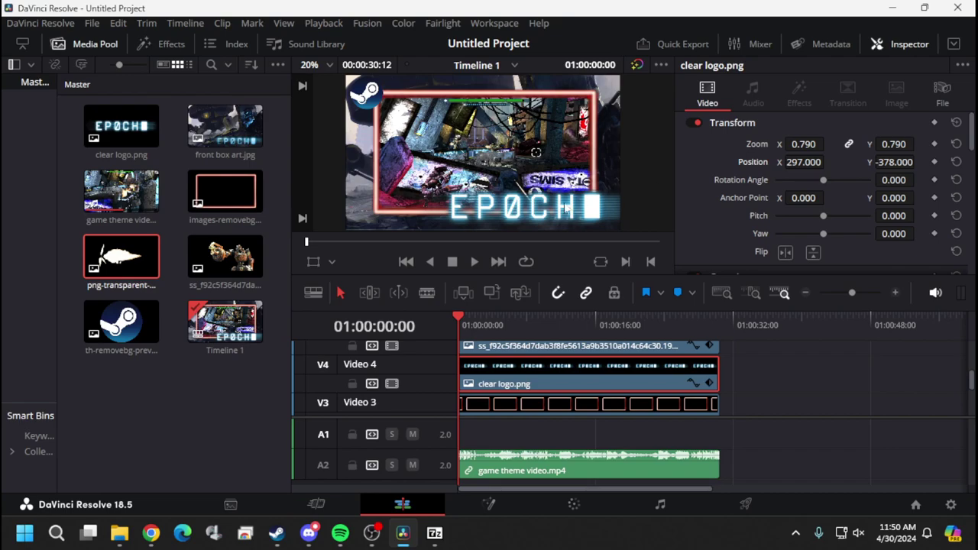
Keyframe the logo zoom to 1.130 at 01:00:01:15 and 0.640 at 01:00:02:00
{"action": "left_click", "coordinate": [934, 143]}
{"action": "key", "text": "space"}
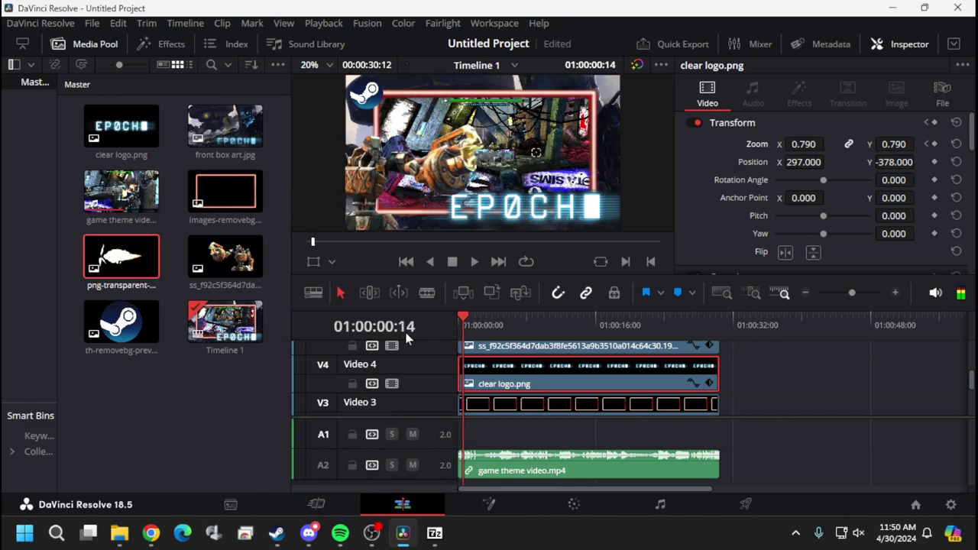
{"action": "key", "text": "space"}
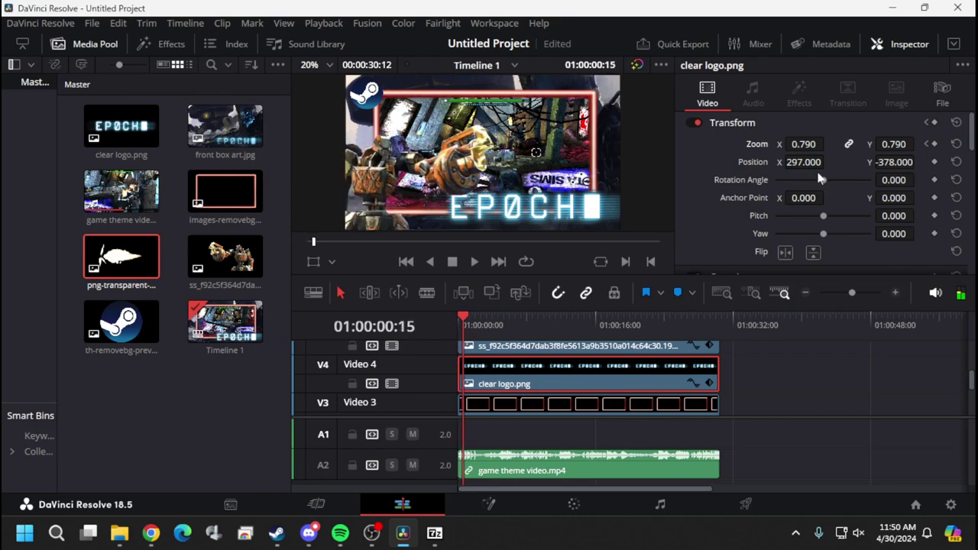
{"action": "mouse_move", "coordinate": [803, 144]}
{"action": "left_mouse_down"}
{"action": "mouse_move", "coordinate": [828, 143]}
{"action": "mouse_move", "coordinate": [803, 144]}
{"action": "left_mouse_up"}
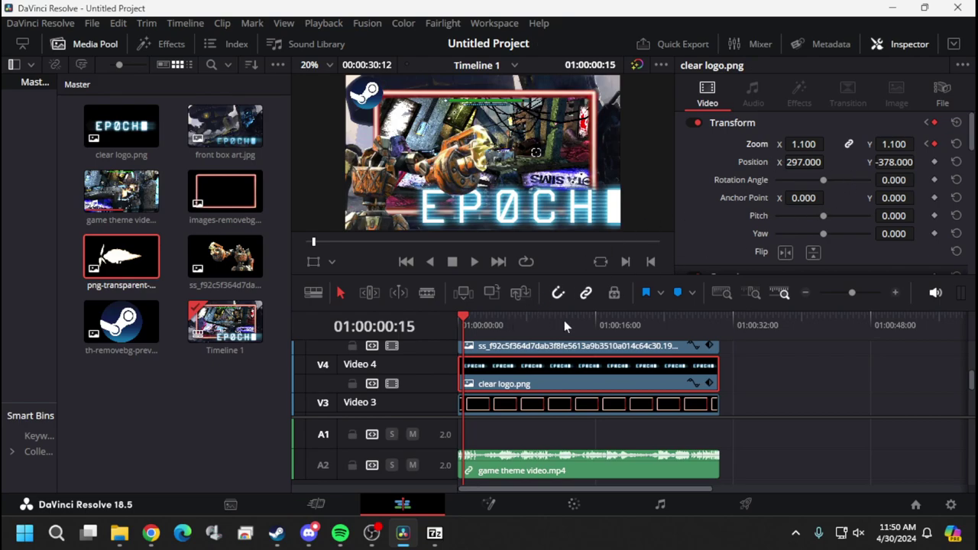
{"action": "key", "text": "space"}
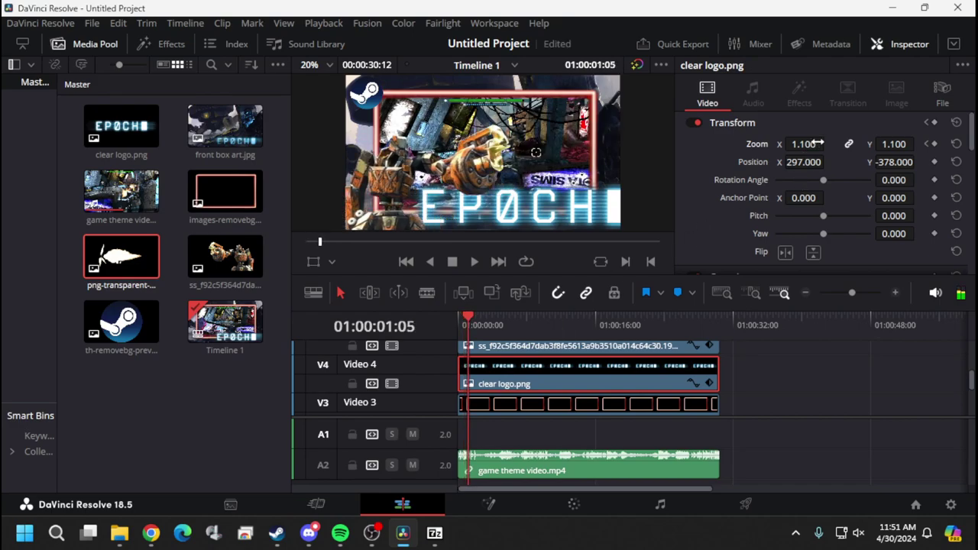
{"action": "mouse_move", "coordinate": [804, 144]}
{"action": "left_mouse_down"}
{"action": "mouse_move", "coordinate": [787, 143]}
{"action": "mouse_move", "coordinate": [815, 143]}
{"action": "left_mouse_up"}
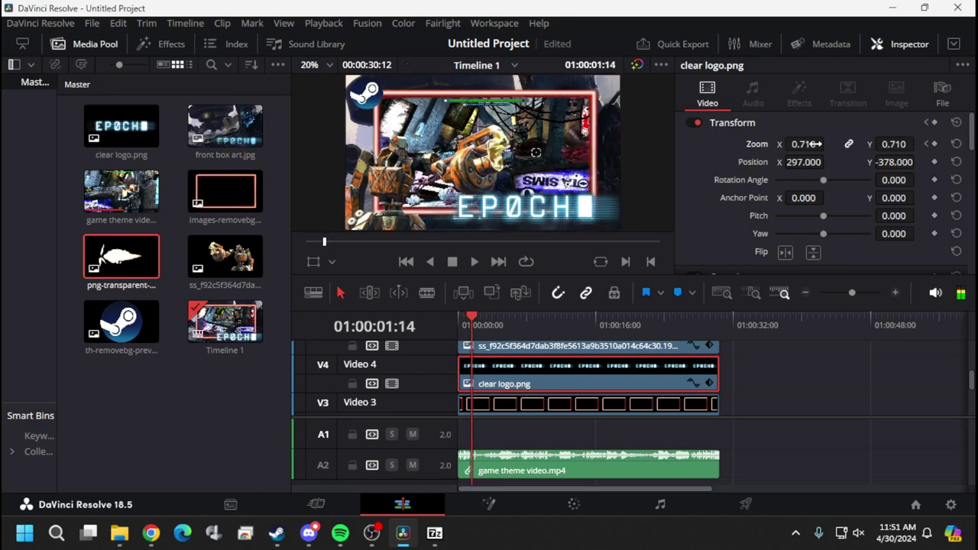
{"action": "left_click_drag", "start_coordinate": [815, 143], "coordinate": [828, 144]}
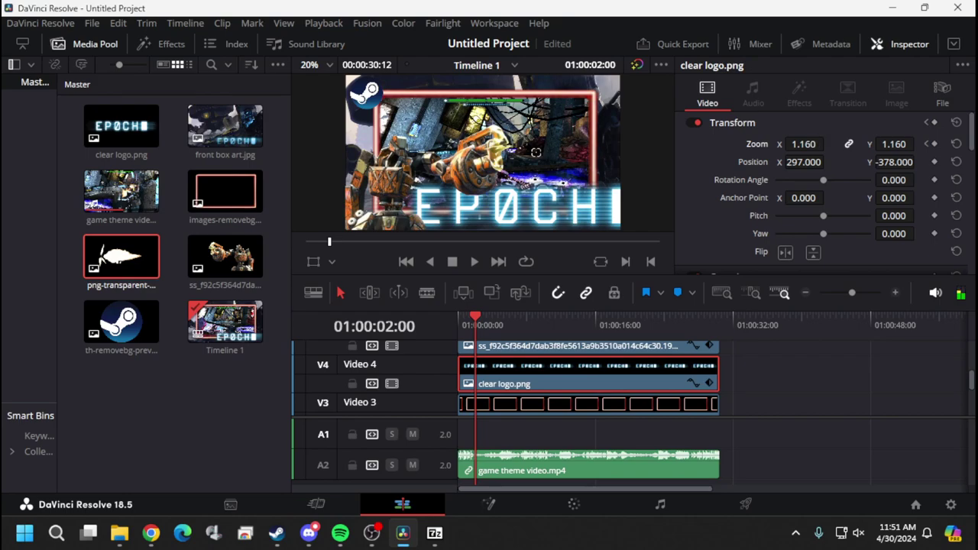
{"action": "left_click_drag", "start_coordinate": [817, 144], "coordinate": [804, 146]}
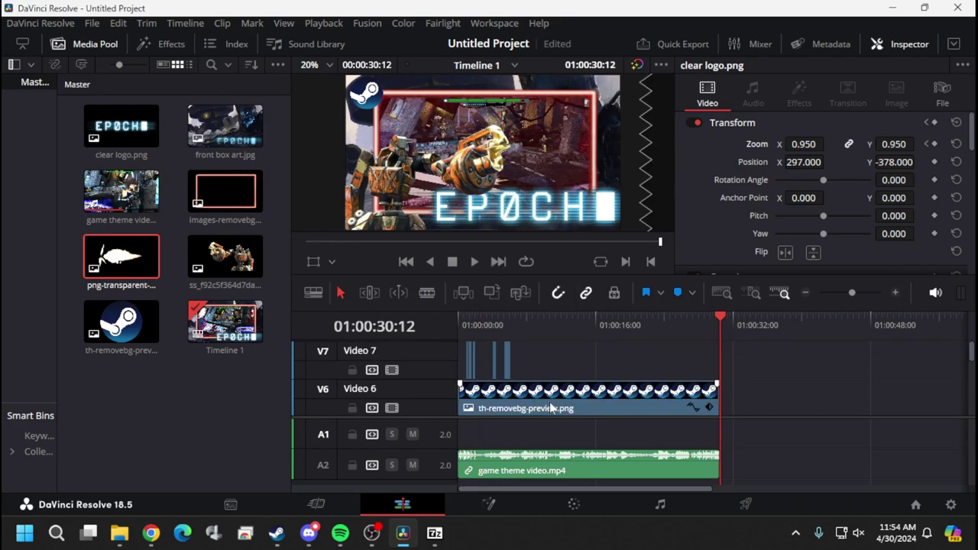
Preview the pulsing logo, then select the th-removebg-preview.png Steam icon clip on Video 6
{"action": "left_click", "coordinate": [473, 318]}
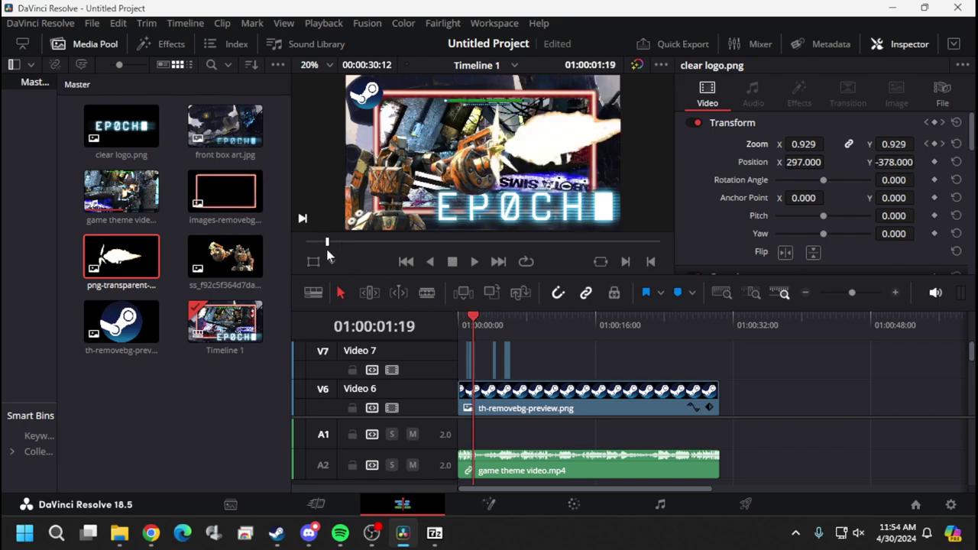
{"action": "left_click_drag", "start_coordinate": [327, 246], "coordinate": [311, 244]}
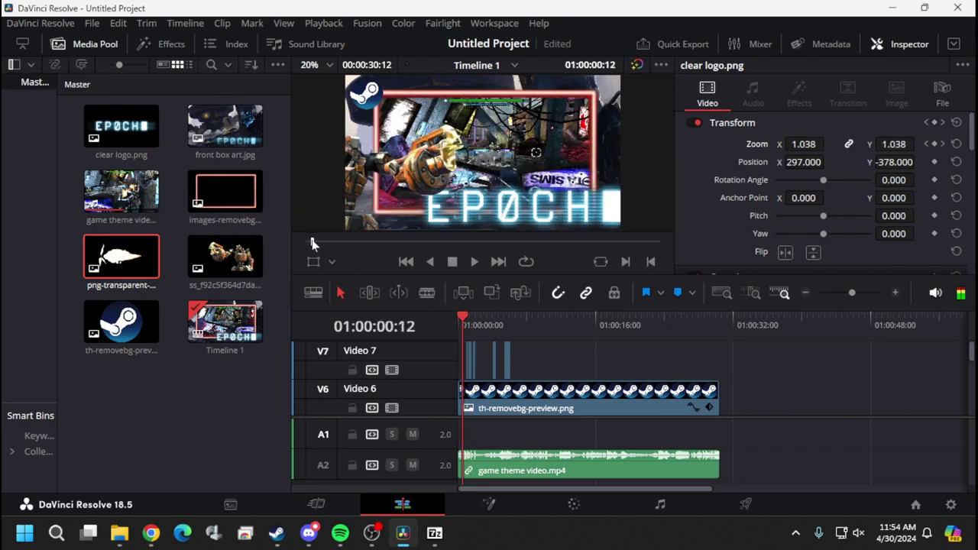
{"action": "left_click", "coordinate": [474, 262]}
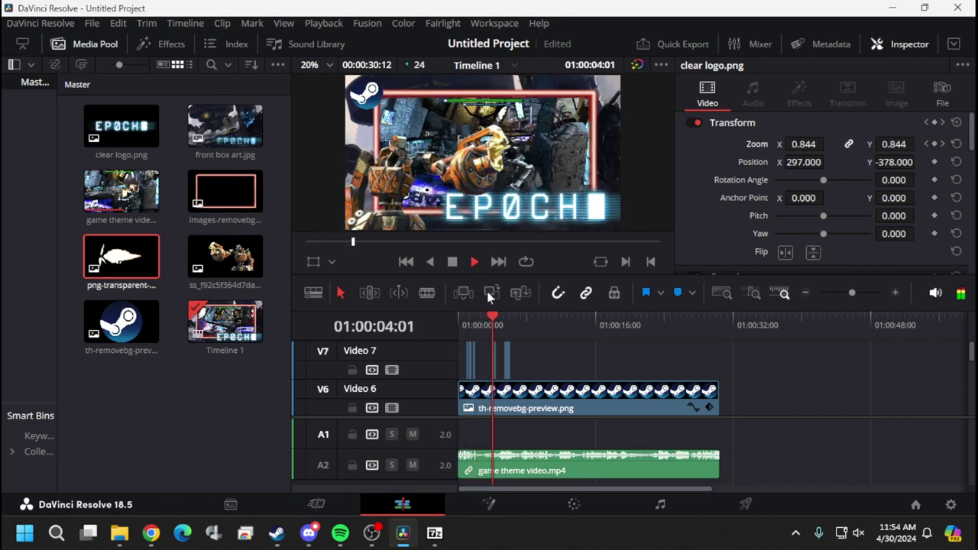
{"action": "left_click", "coordinate": [656, 320]}
{"action": "key", "text": "space"}
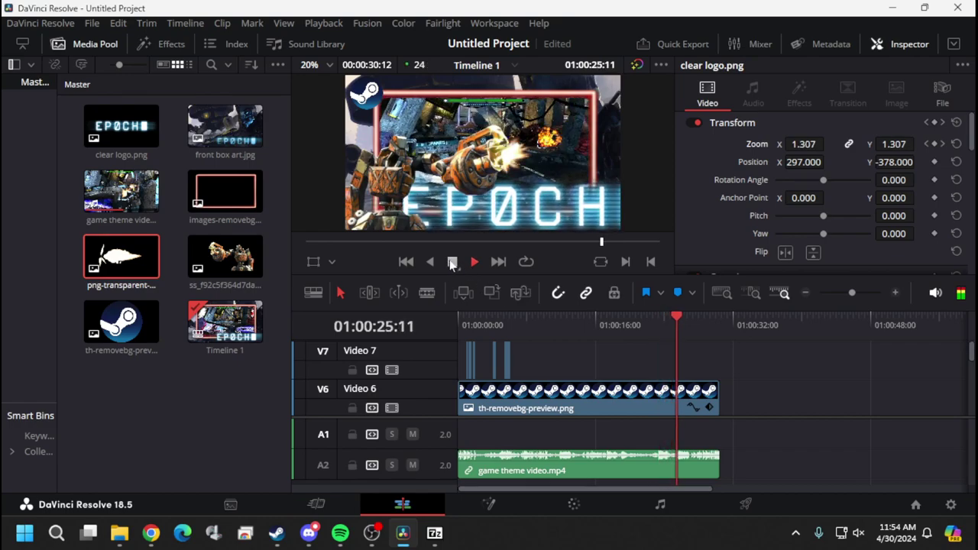
{"action": "left_click", "coordinate": [452, 263]}
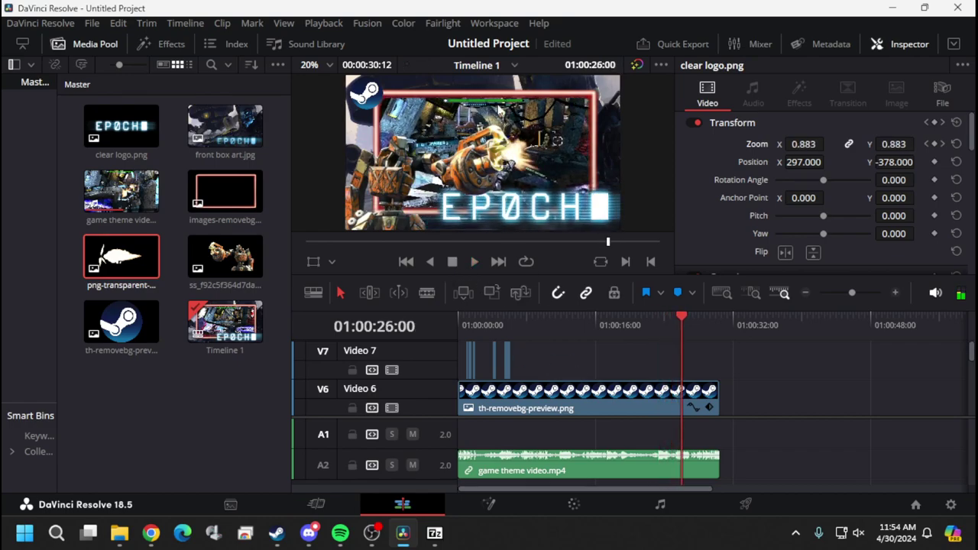
{"action": "left_click", "coordinate": [550, 400]}
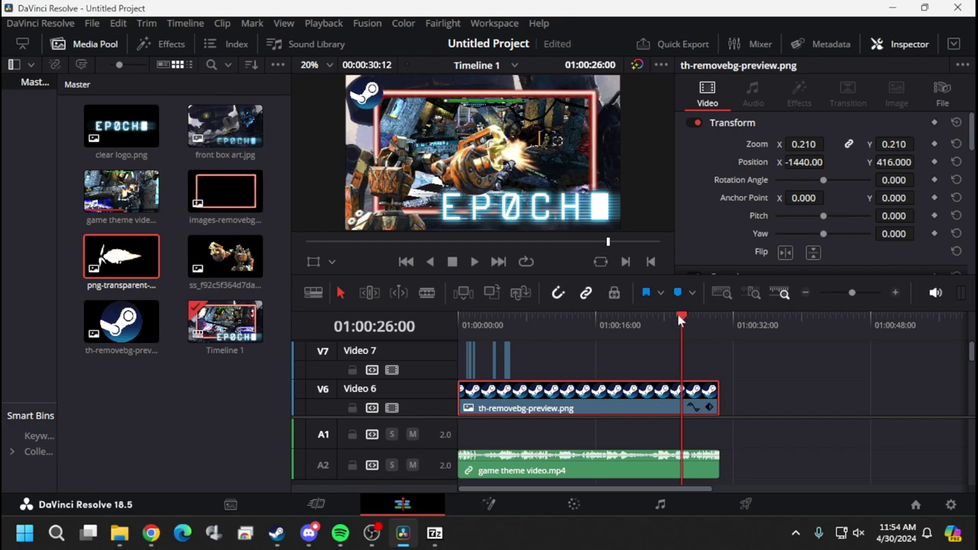
Return to the first frame, save the project and play the timeline from the start
{"action": "left_click_drag", "start_coordinate": [681, 320], "coordinate": [457, 320]}
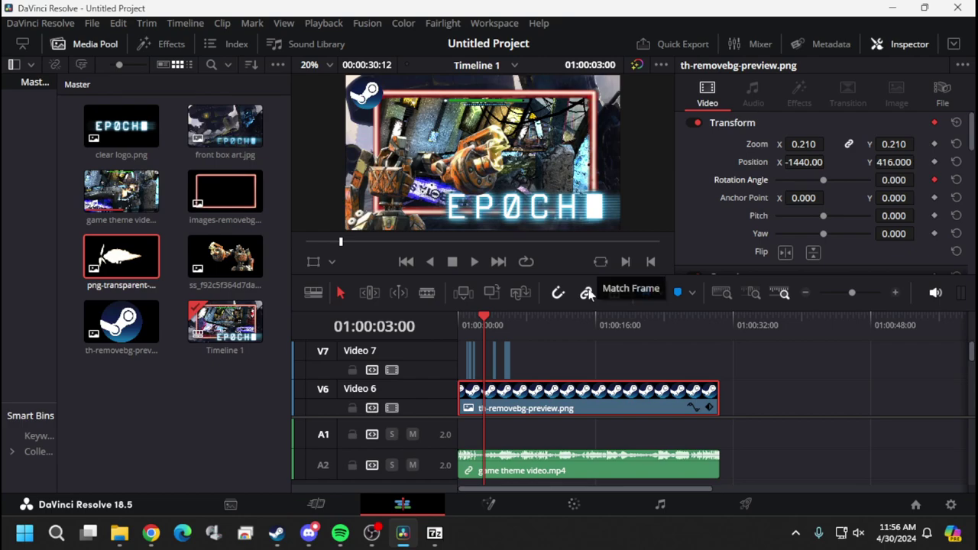
{"action": "key", "text": "Left"}
{"action": "key", "text": "Left"}
{"action": "key", "text": "Left"}
{"action": "key", "text": "Left"}
{"action": "key", "text": "Left"}
{"action": "key", "text": "Left"}
{"action": "key", "text": "Left"}
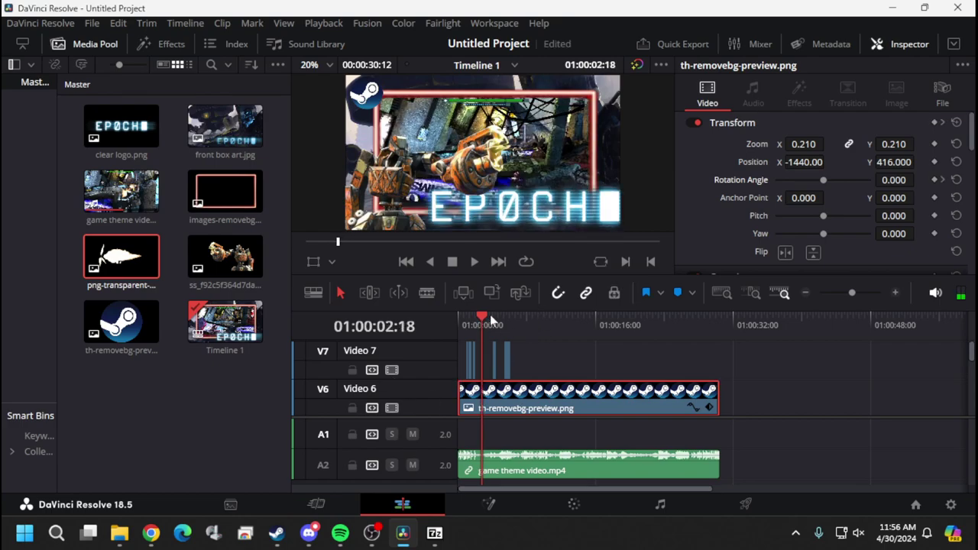
{"action": "left_click_drag", "start_coordinate": [490, 314], "coordinate": [443, 315]}
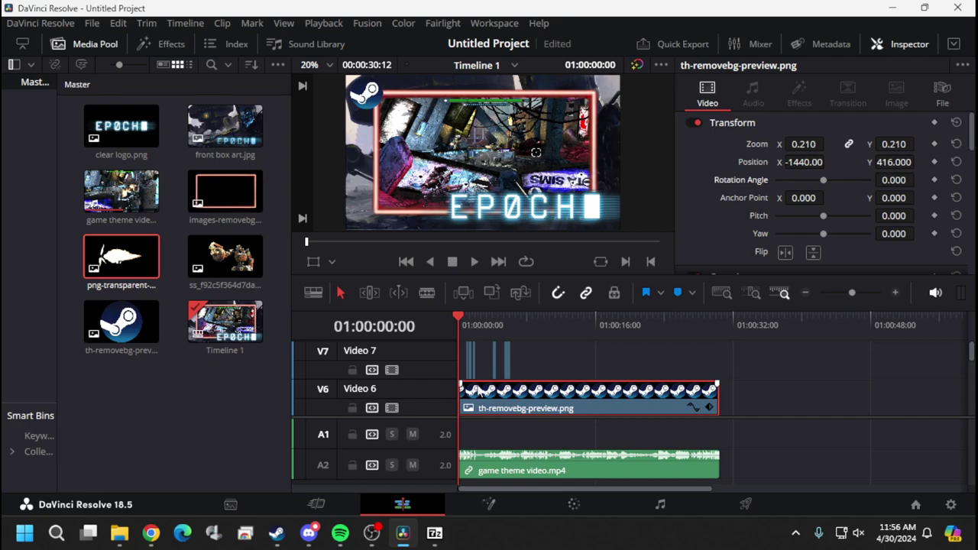
{"action": "key", "text": "ctrl+s"}
{"action": "key", "text": "space"}
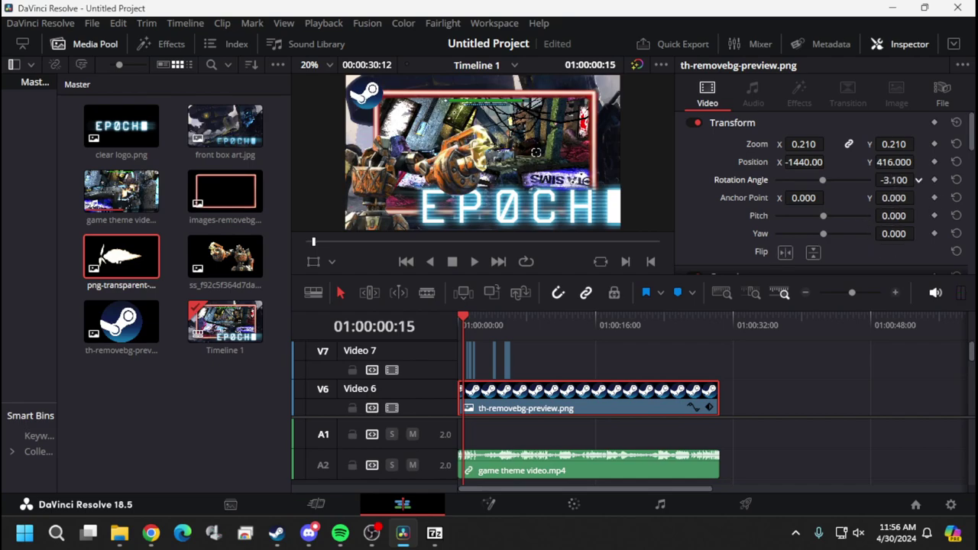
Keyframe the Steam icon's Rotation Angle at the start and past one second, reaching -360.5
{"action": "left_click_drag", "start_coordinate": [894, 179], "coordinate": [682, 180]}
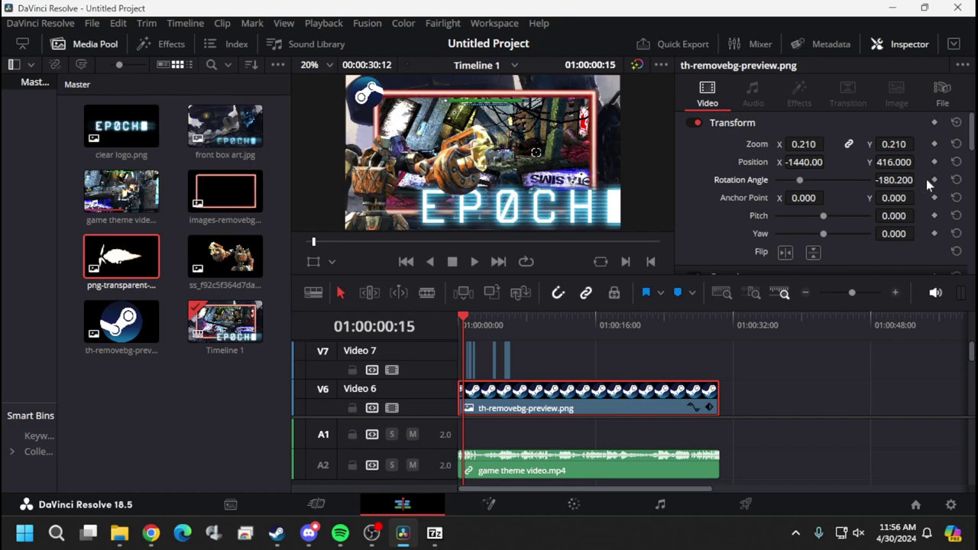
{"action": "key", "text": "Right"}
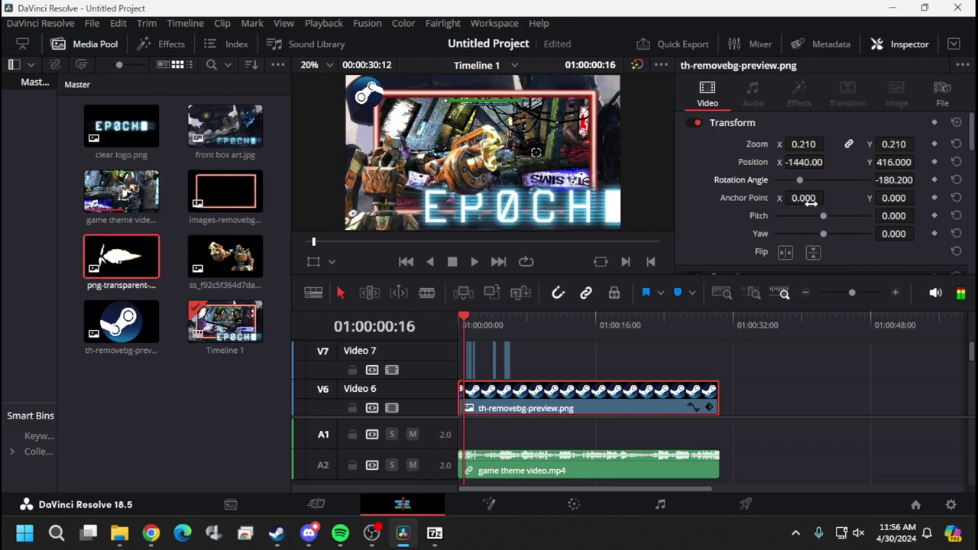
{"action": "key", "text": "Right"}
{"action": "key", "text": "Right"}
{"action": "key", "text": "Right"}
{"action": "key", "text": "Right"}
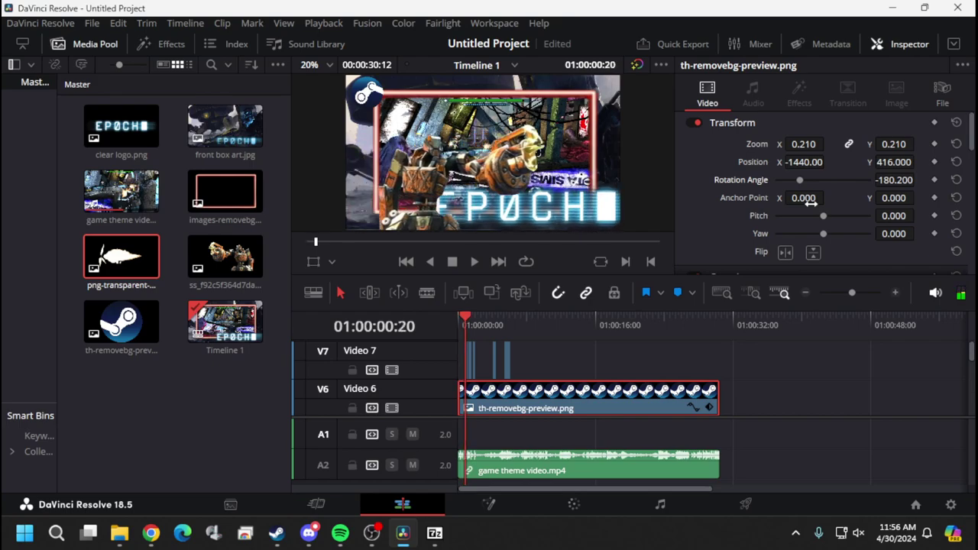
{"action": "key", "text": "Right"}
{"action": "key", "text": "Right"}
{"action": "key", "text": "Right"}
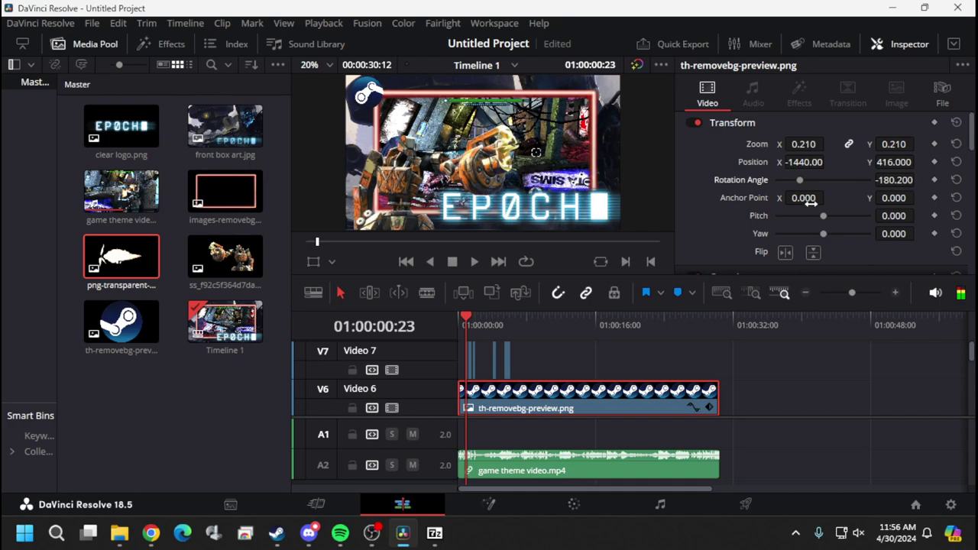
{"action": "key", "text": "Right"}
{"action": "key", "text": "Right"}
{"action": "key", "text": "Right"}
{"action": "key", "text": "Right"}
{"action": "key", "text": "Right"}
{"action": "key", "text": "Right"}
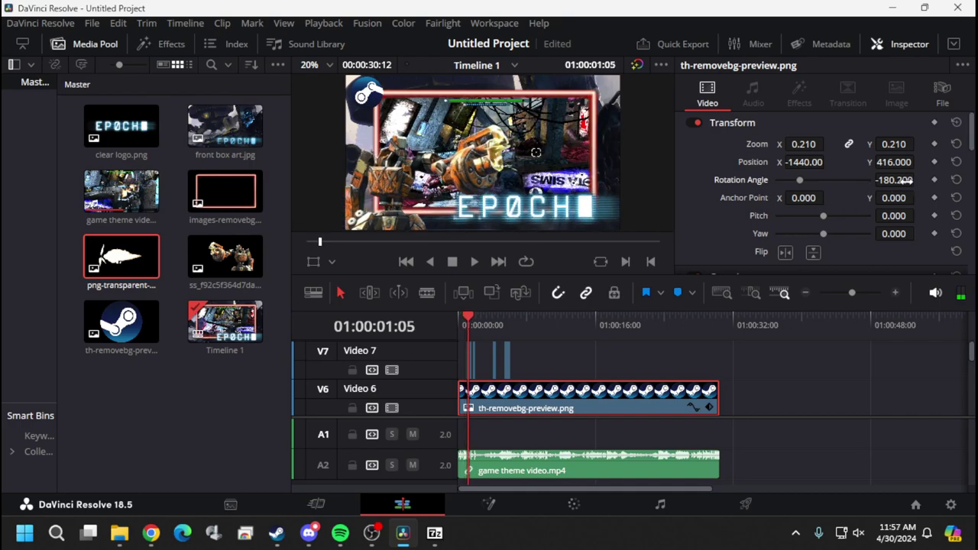
{"action": "left_click_drag", "start_coordinate": [893, 179], "coordinate": [821, 180]}
{"action": "key", "text": "j"}
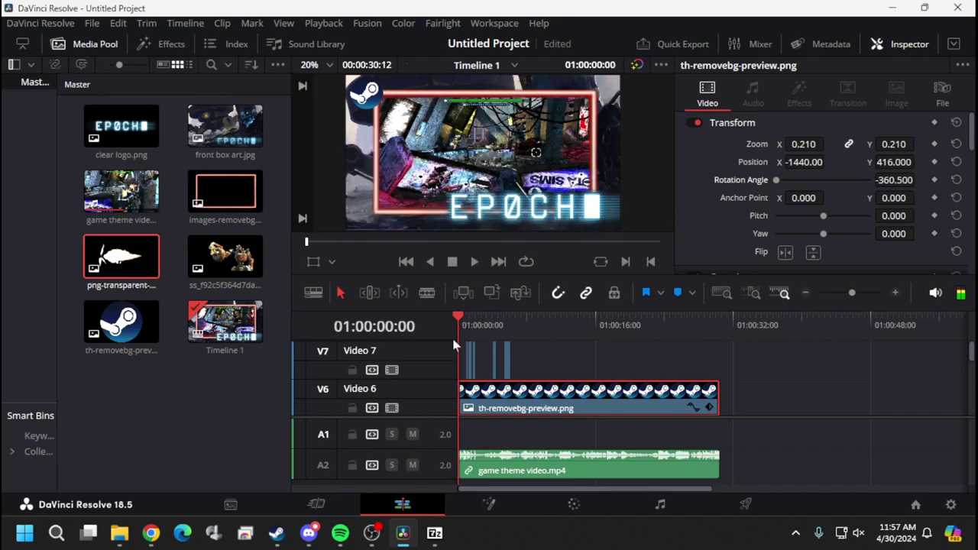
Reset the Steam icon's rotation and set a new starting angle of -179.2, then preview it
{"action": "key", "text": "ctrl+s"}
{"action": "left_click", "coordinate": [956, 180]}
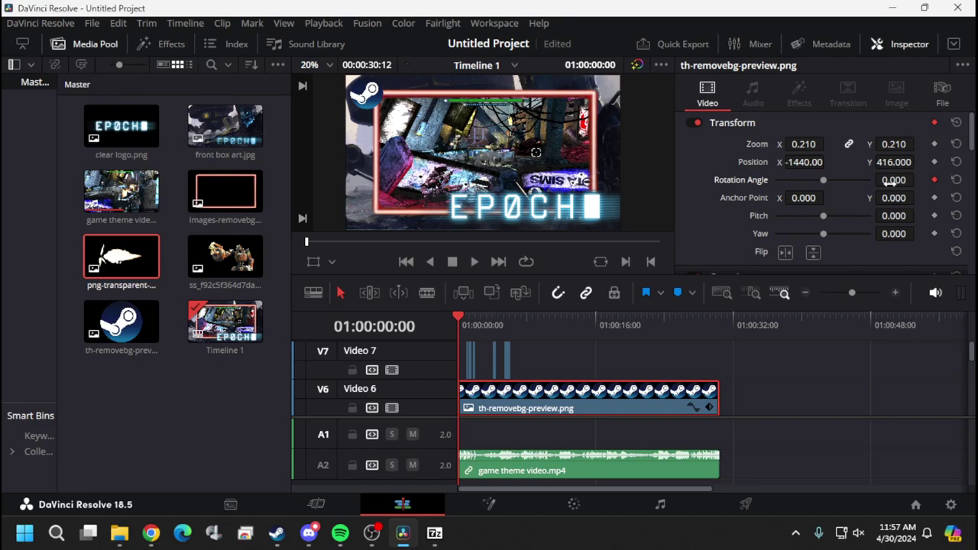
{"action": "key", "text": "ctrl+s"}
{"action": "left_click_drag", "start_coordinate": [892, 179], "coordinate": [809, 180]}
{"action": "key", "text": "space"}
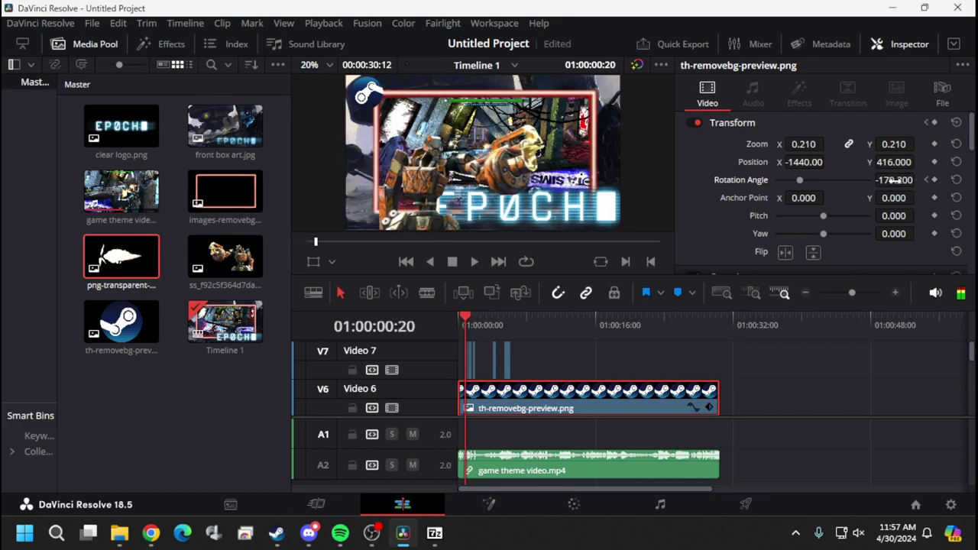
{"action": "key", "text": "j"}
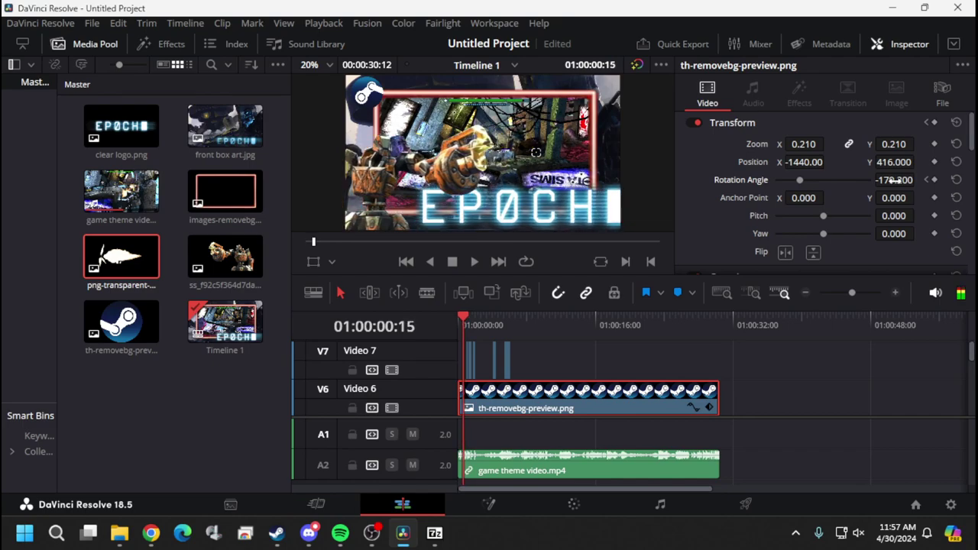
Rotate the icon to -360.5 at the later keyframe and review the spin with J/L playback
{"action": "left_click_drag", "start_coordinate": [894, 180], "coordinate": [919, 180]}
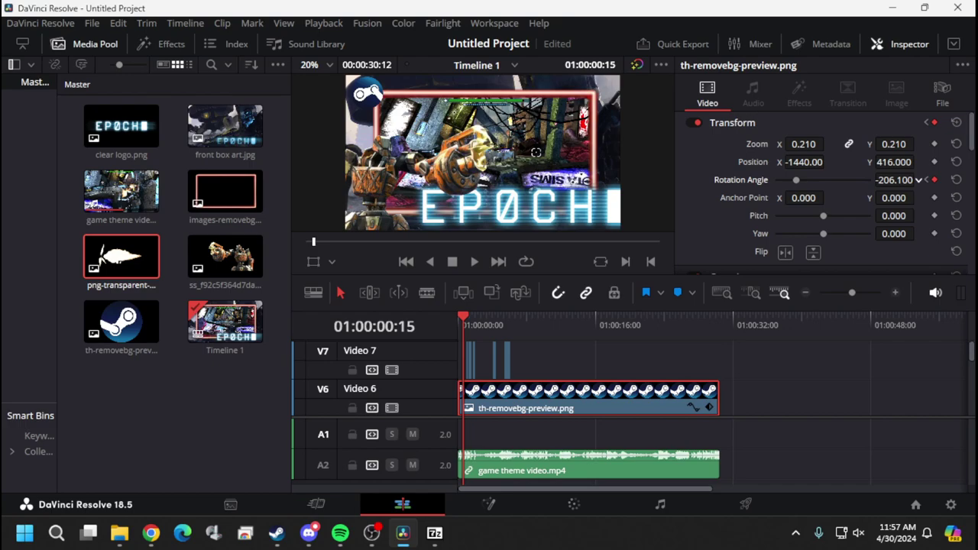
{"action": "left_click_drag", "start_coordinate": [919, 180], "coordinate": [924, 180]}
{"action": "left_click_drag", "start_coordinate": [919, 181], "coordinate": [895, 181]}
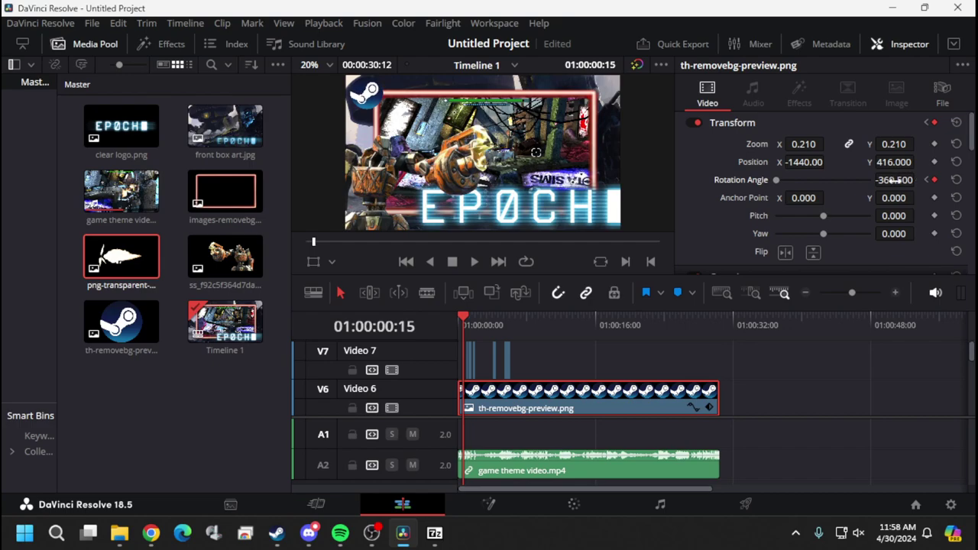
{"action": "key", "text": "j"}
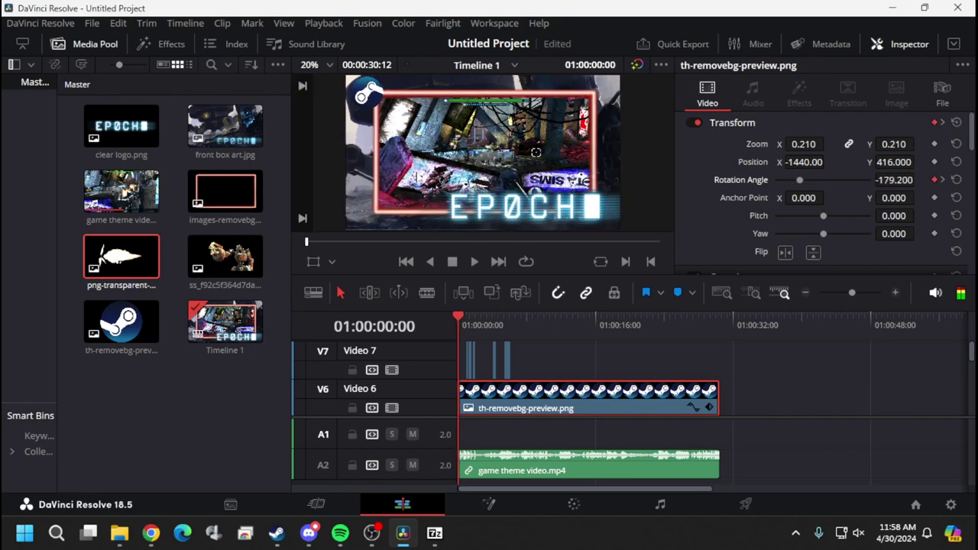
{"action": "key", "text": "l"}
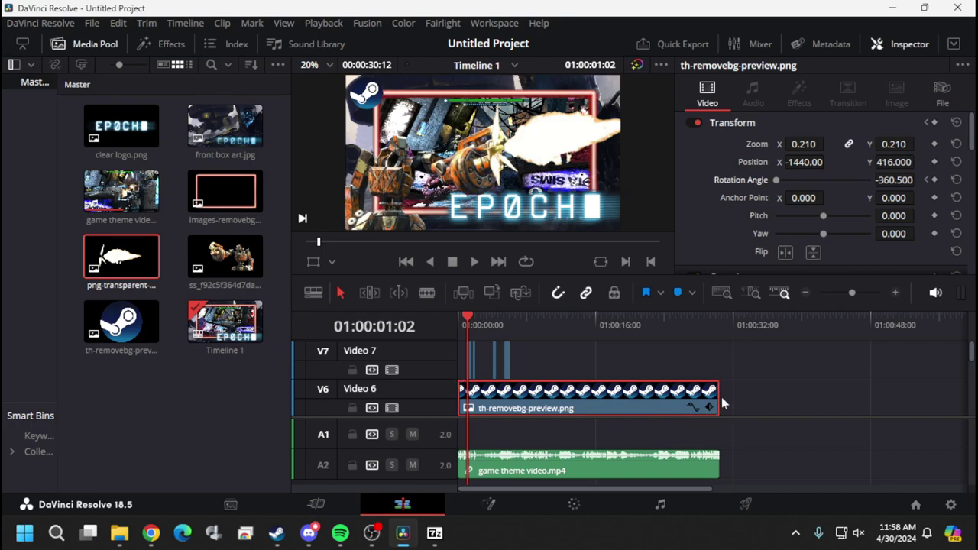
{"action": "key", "text": "j"}
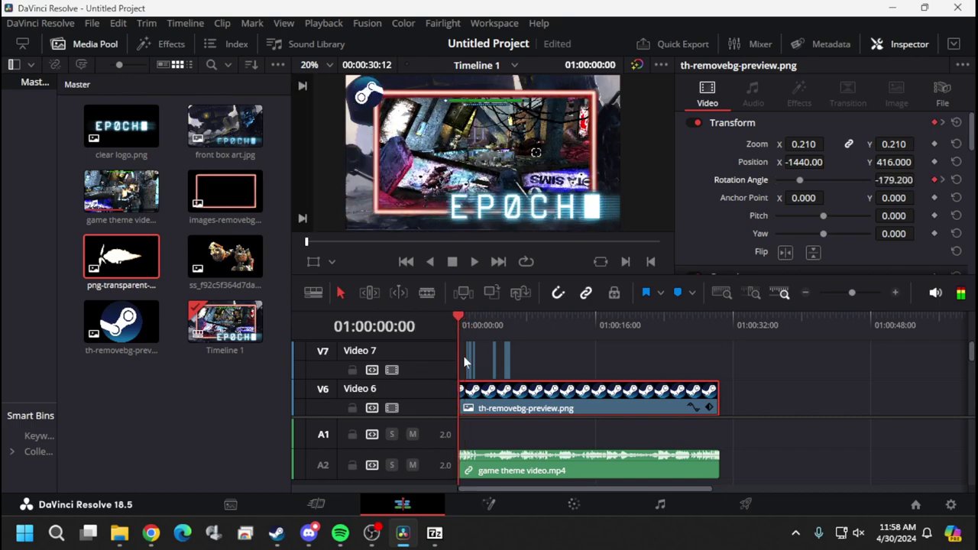
{"action": "key", "text": "space"}
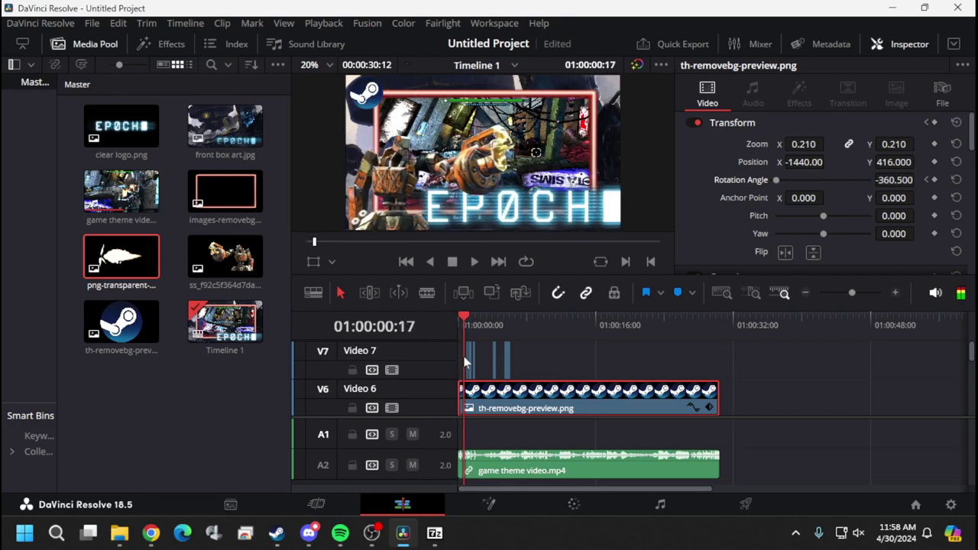
Find frame 15 and trim the Steam icon clip on Video 6 to a short stub
{"action": "key", "text": "j"}
{"action": "key", "text": "Right"}
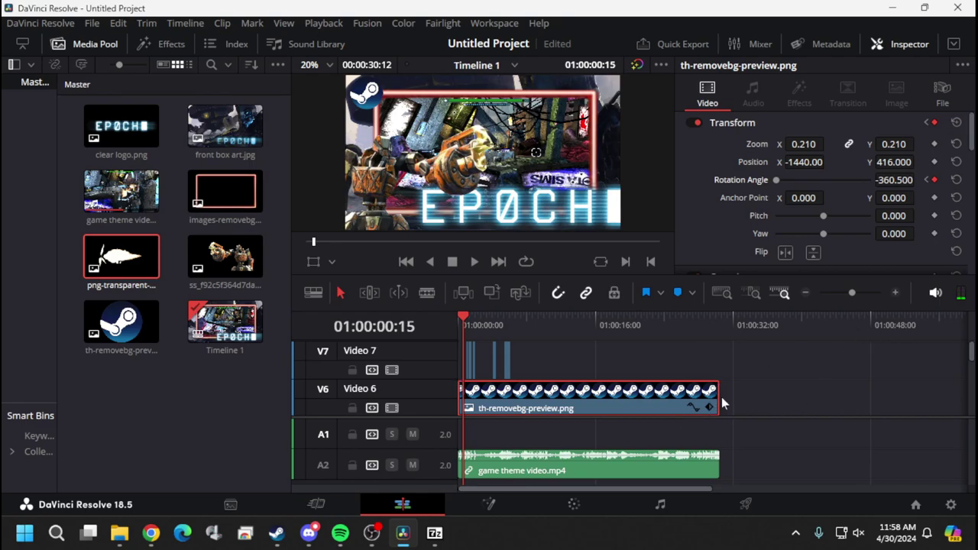
{"action": "left_click_drag", "start_coordinate": [721, 397], "coordinate": [494, 405]}
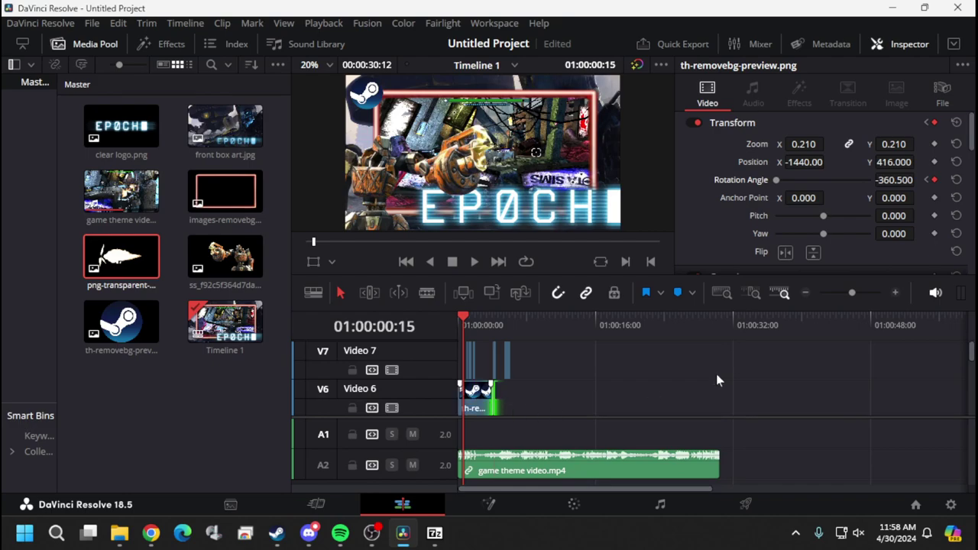
Zoom into the timeline and refine the clip's end to about 01:00:00:15
{"action": "left_click", "coordinate": [899, 296]}
{"action": "left_click", "coordinate": [899, 296]}
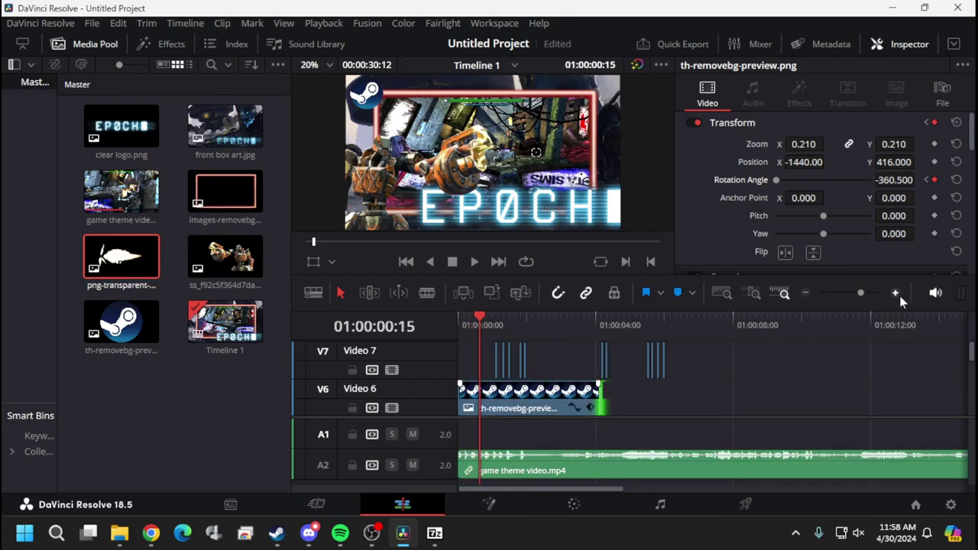
{"action": "left_click", "coordinate": [899, 296]}
{"action": "left_click", "coordinate": [900, 296]}
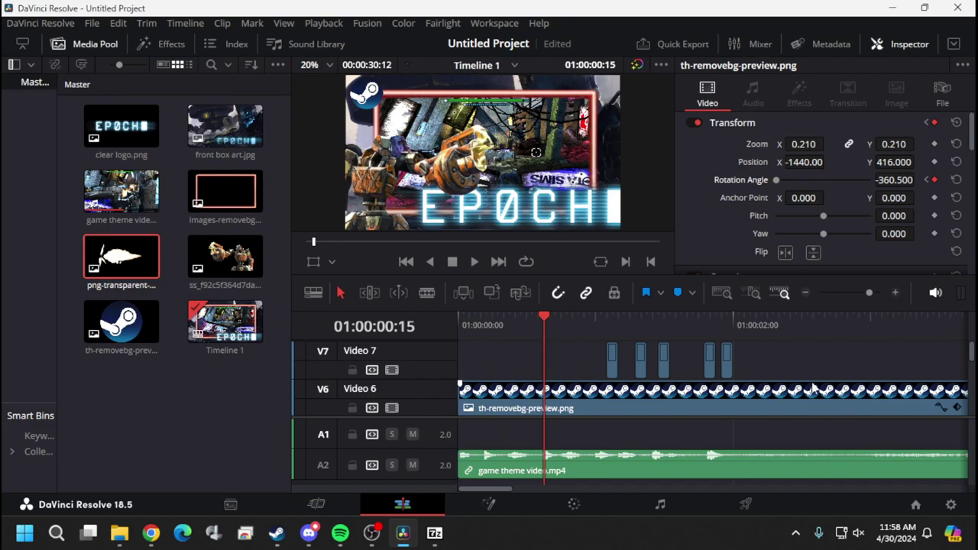
{"action": "left_click", "coordinate": [806, 294]}
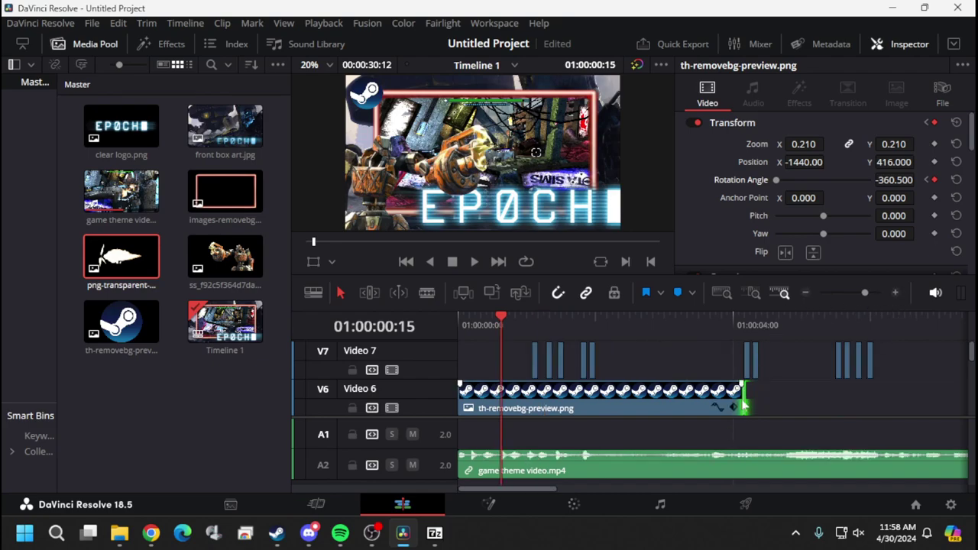
{"action": "left_click_drag", "start_coordinate": [741, 398], "coordinate": [512, 399]}
{"action": "left_click", "coordinate": [500, 324]}
{"action": "key", "text": "Left"}
{"action": "key", "text": "Right"}
{"action": "key", "text": "Right"}
{"action": "key", "text": "Right"}
{"action": "key", "text": "Left"}
{"action": "key", "text": "Left"}
{"action": "key", "text": "Left"}
{"action": "key", "text": "Left"}
{"action": "key", "text": "Left"}
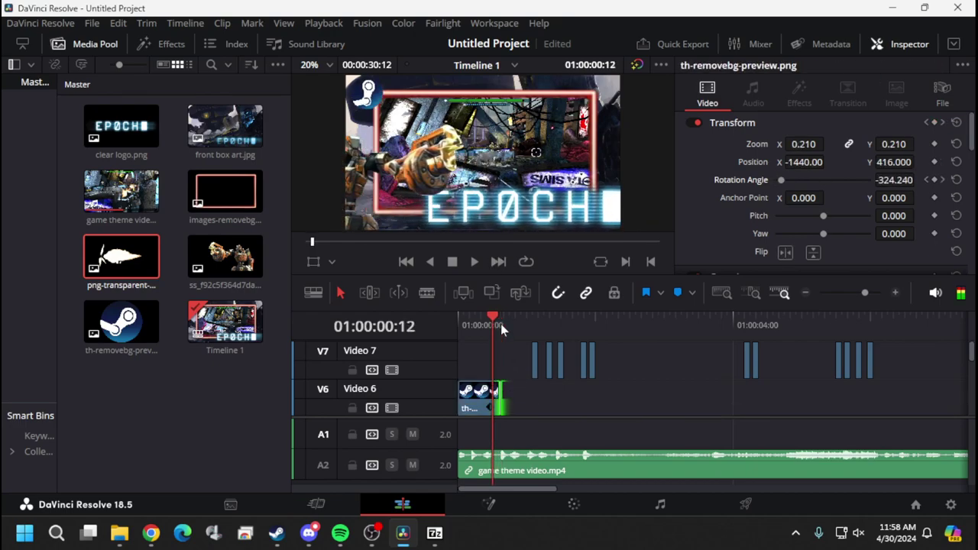
{"action": "key", "text": "Left"}
{"action": "key", "text": "Left"}
{"action": "right_click", "coordinate": [484, 404]}
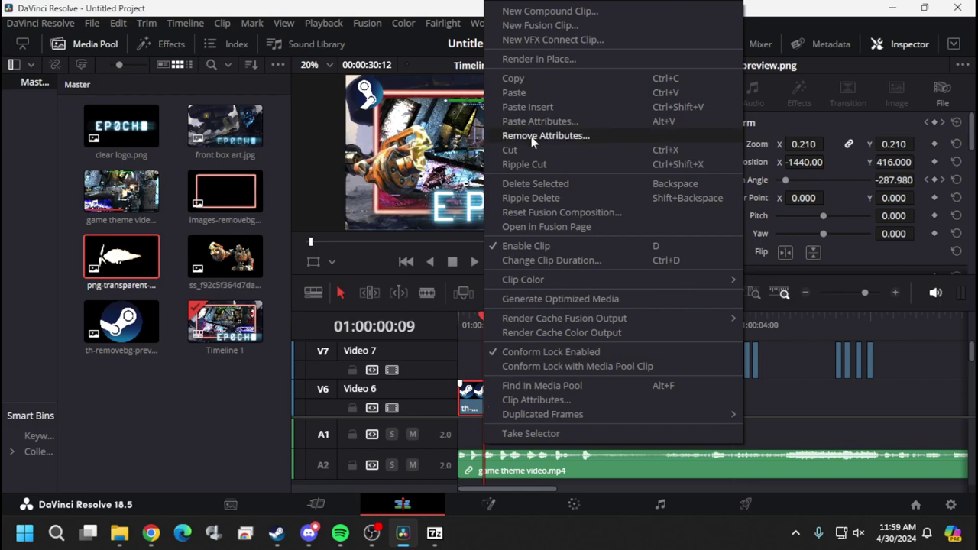
{"action": "left_click", "coordinate": [535, 83]}
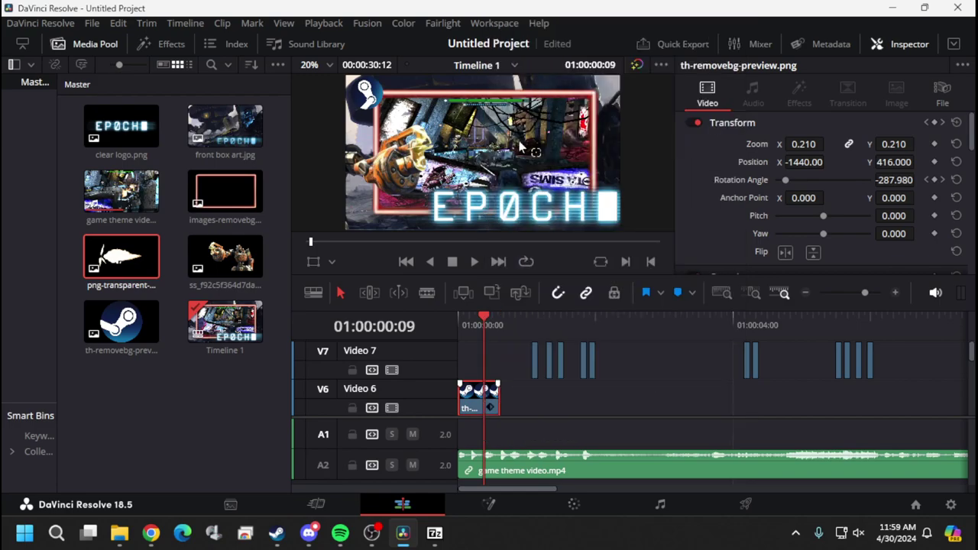
{"action": "right_click", "coordinate": [497, 407]}
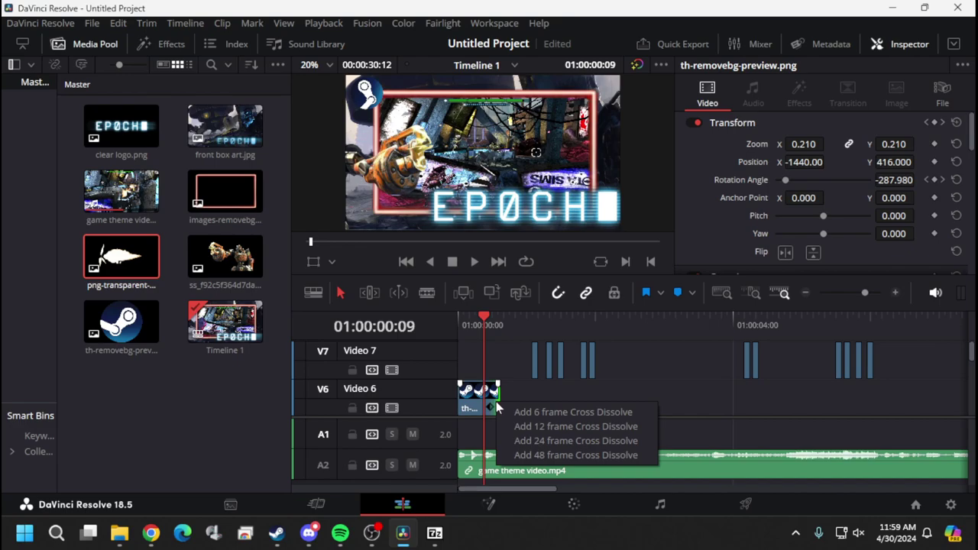
{"action": "left_click", "coordinate": [486, 404]}
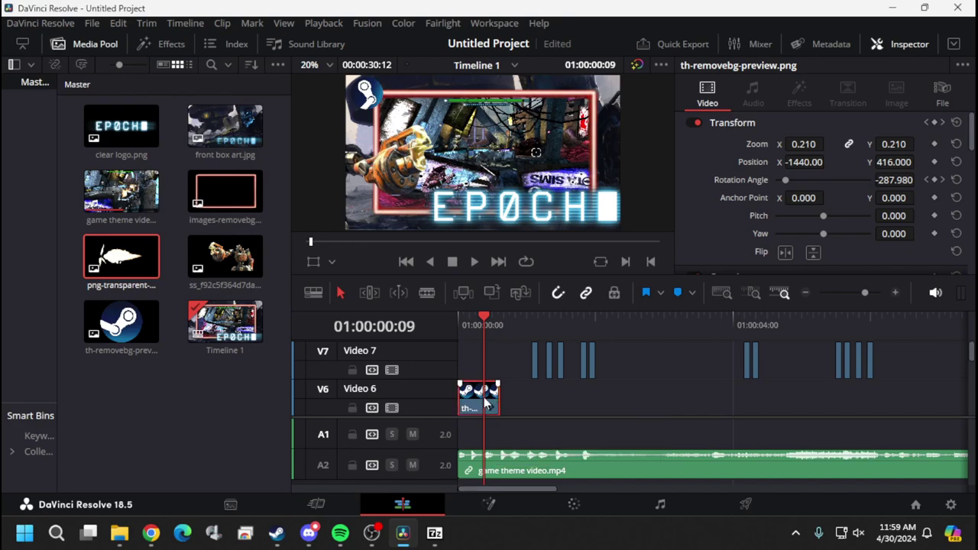
{"action": "key", "text": "alt+v"}
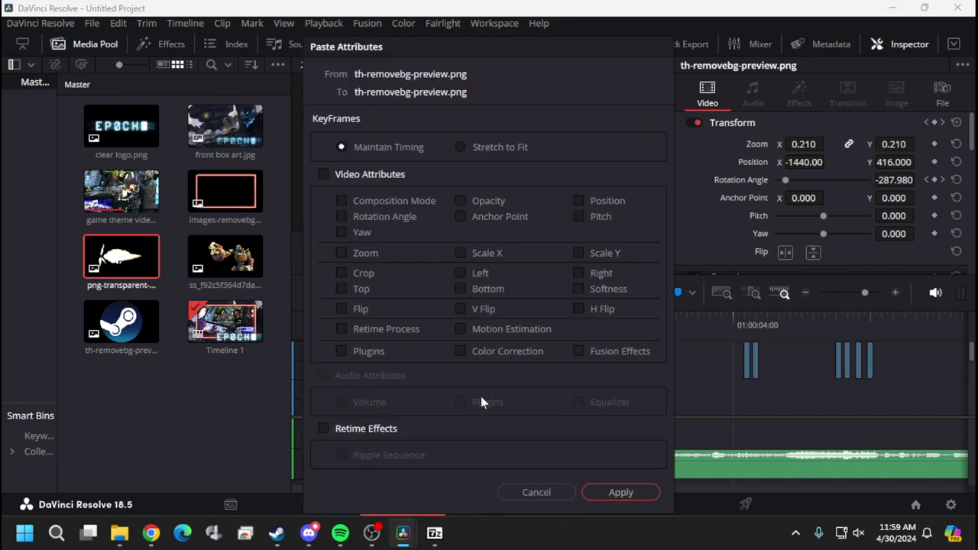
{"action": "left_click", "coordinate": [552, 492]}
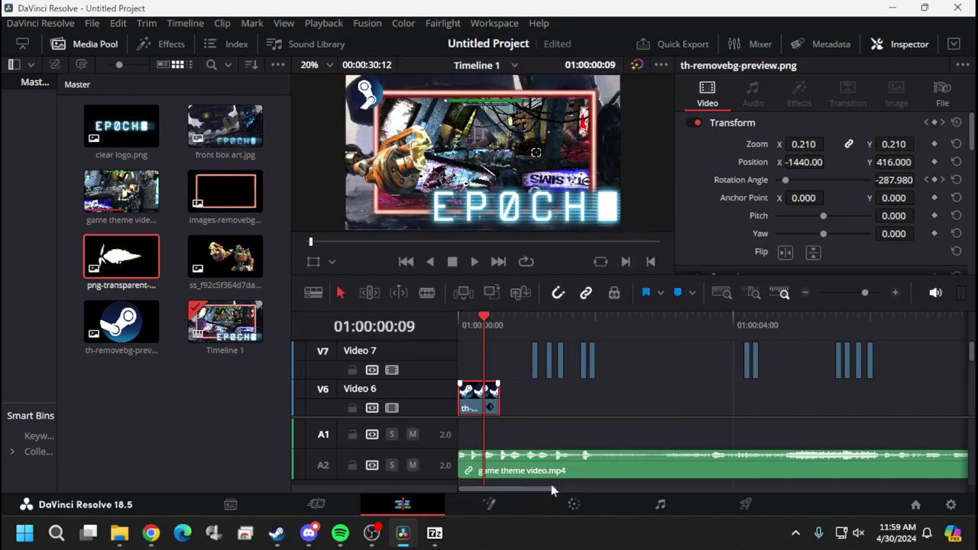
{"action": "key", "text": "alt+v"}
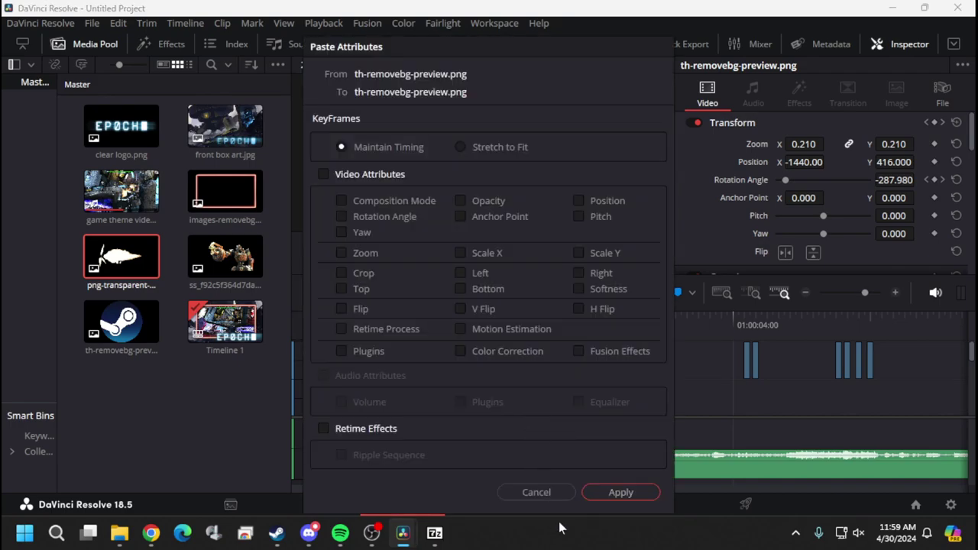
{"action": "left_click", "coordinate": [532, 494]}
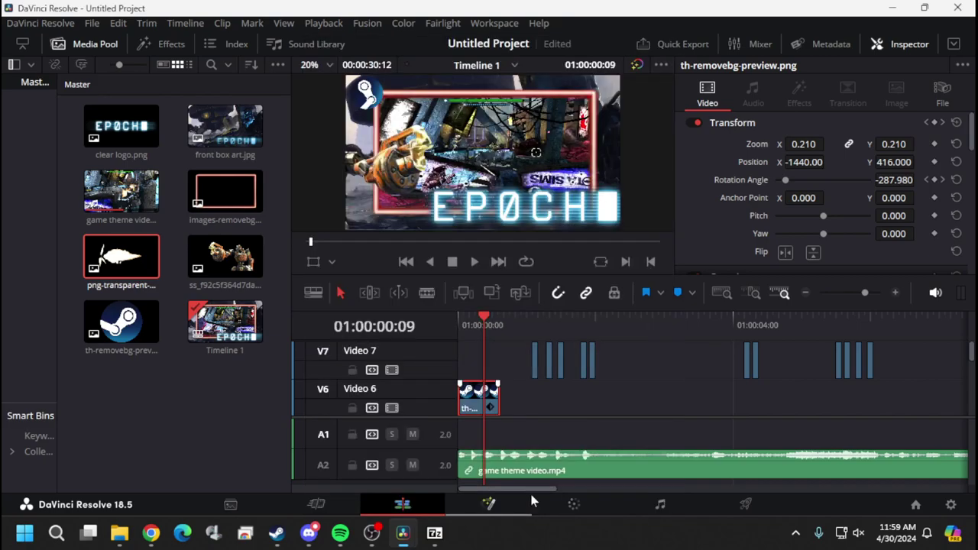
{"action": "left_click", "coordinate": [527, 397]}
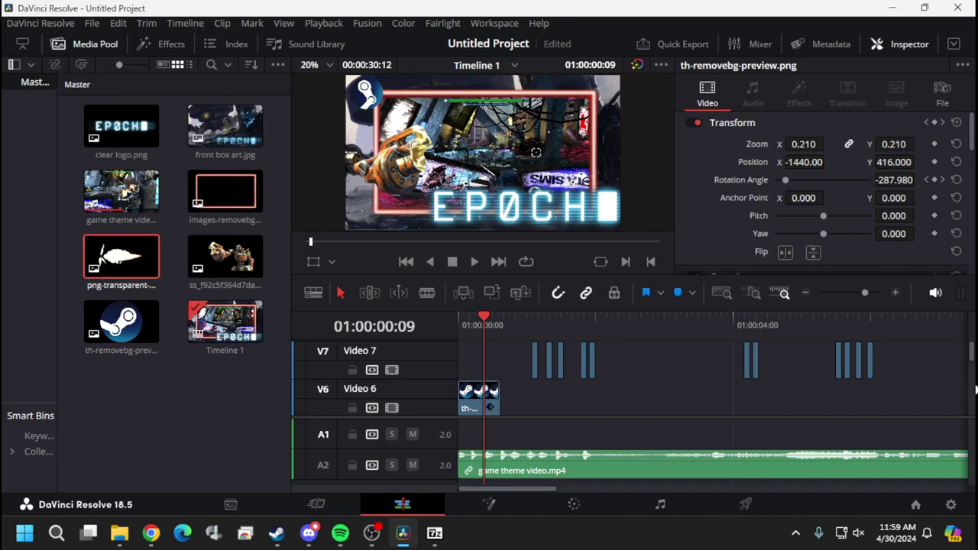
Paste a second Steam clip on Video 6, butt it against the first, and play back
{"action": "left_click", "coordinate": [559, 326]}
{"action": "right_click", "coordinate": [562, 399]}
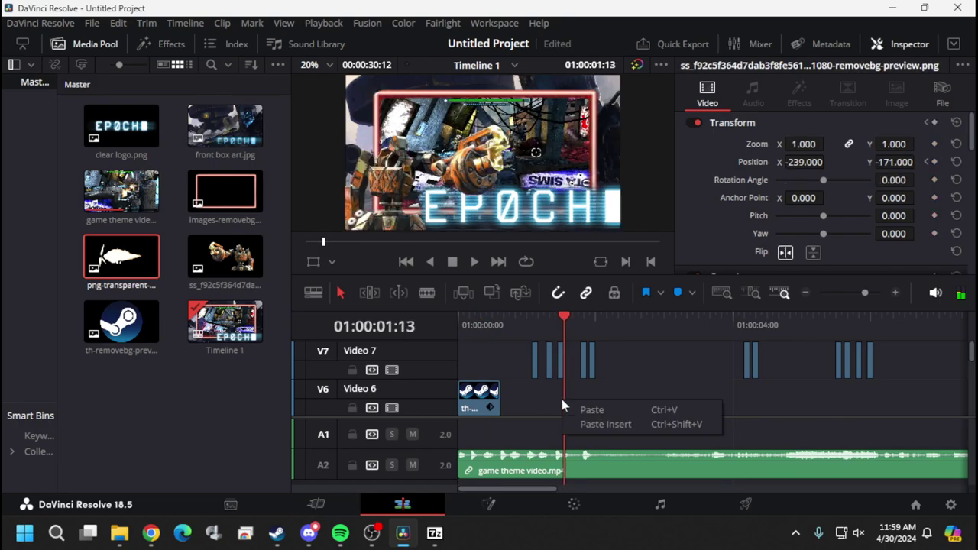
{"action": "left_click", "coordinate": [593, 411]}
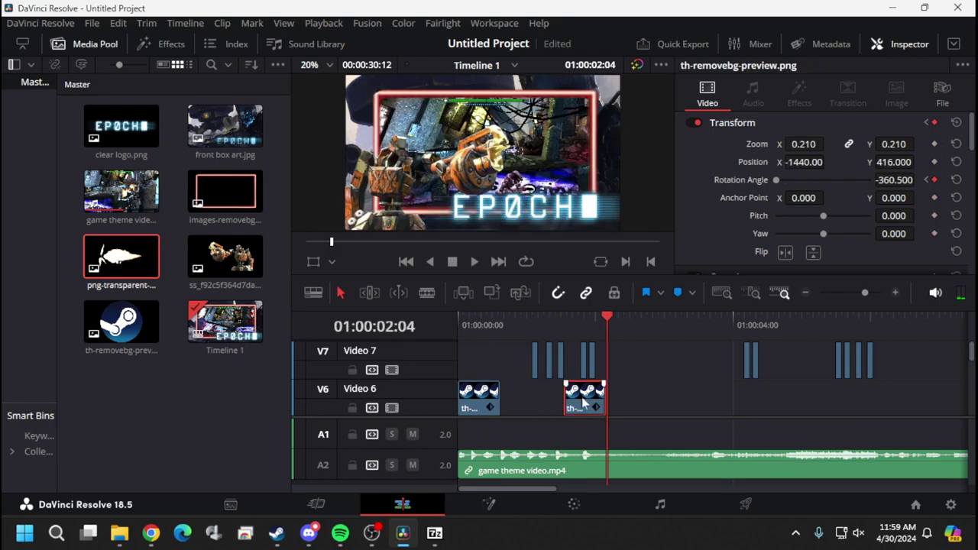
{"action": "left_click_drag", "start_coordinate": [583, 402], "coordinate": [517, 399]}
{"action": "left_click", "coordinate": [461, 319]}
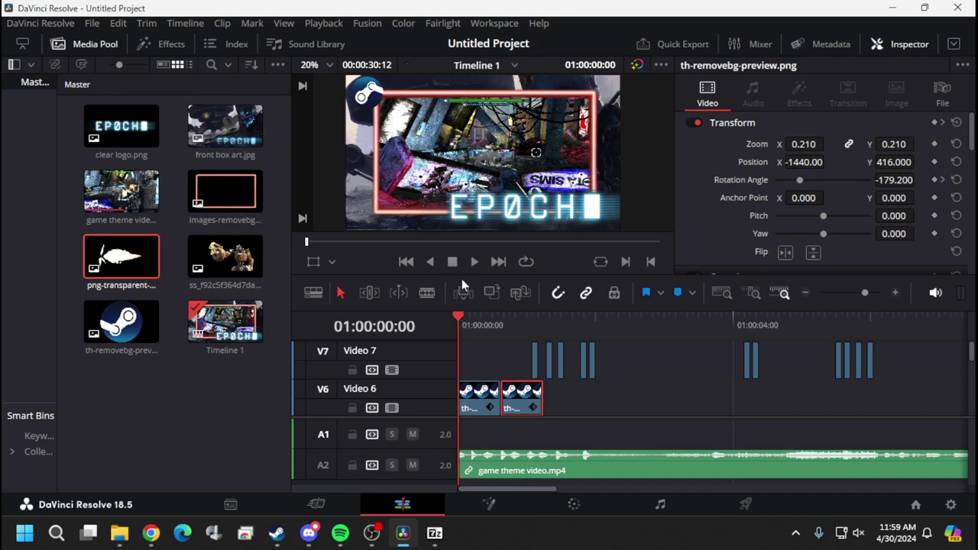
{"action": "key", "text": "space"}
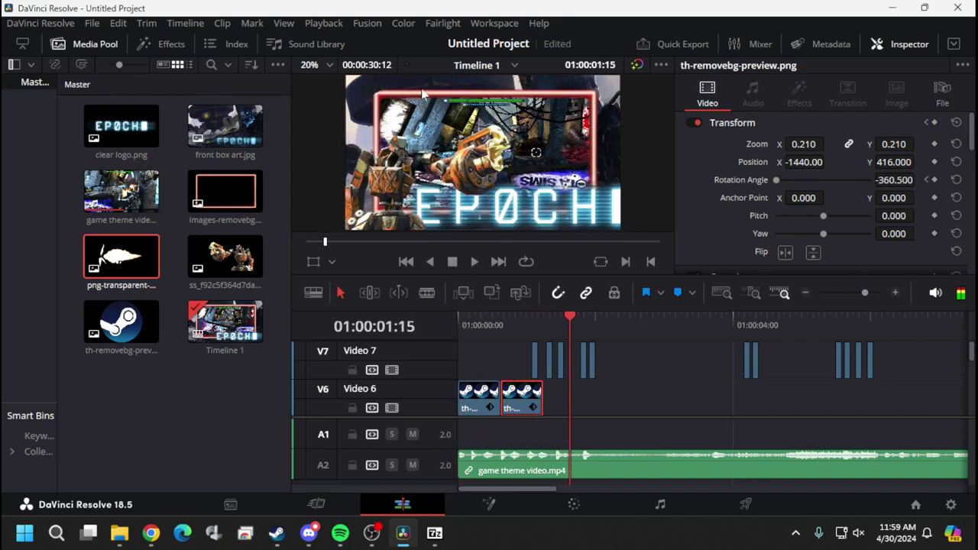
{"action": "key", "text": "j"}
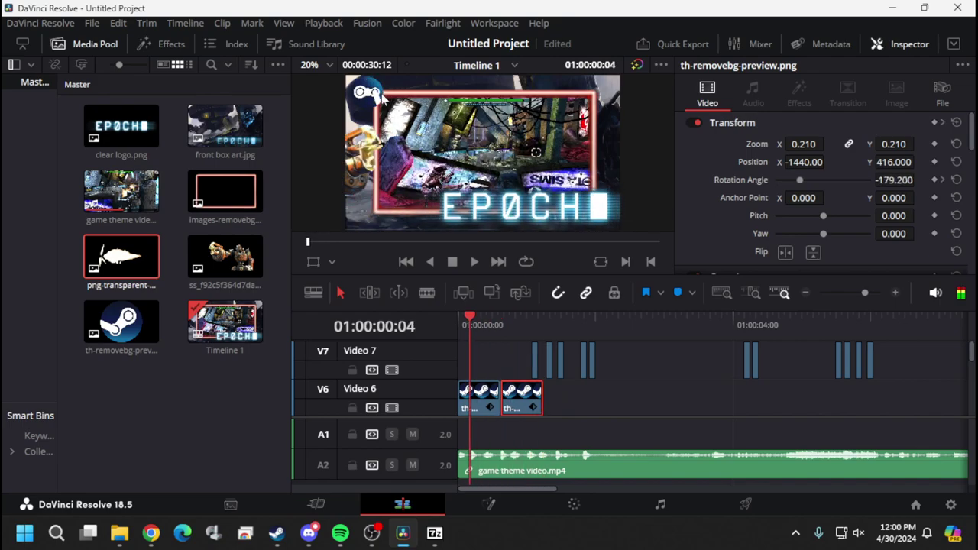
Paste a third Steam clip against the second and play back the three spins
{"action": "left_click", "coordinate": [583, 389]}
{"action": "right_click", "coordinate": [584, 389]}
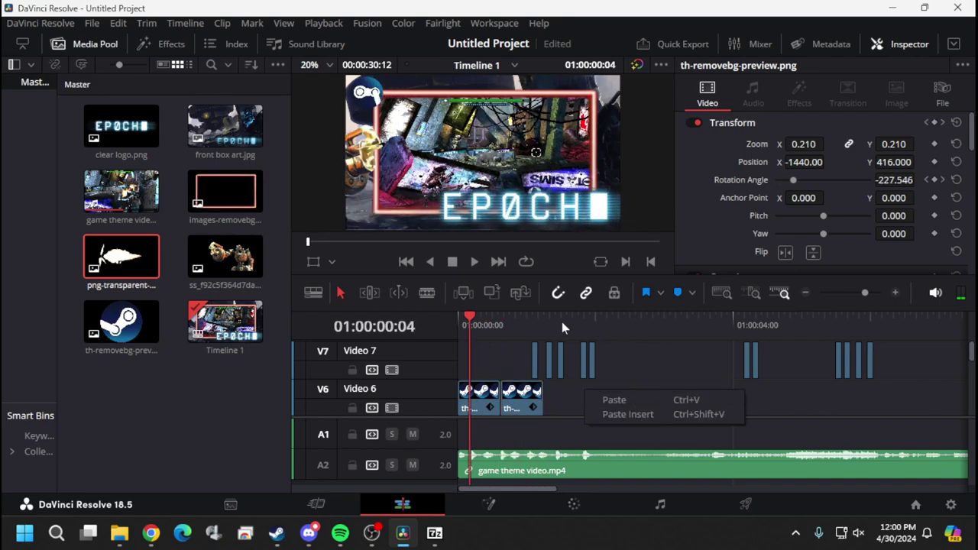
{"action": "left_click", "coordinate": [590, 321]}
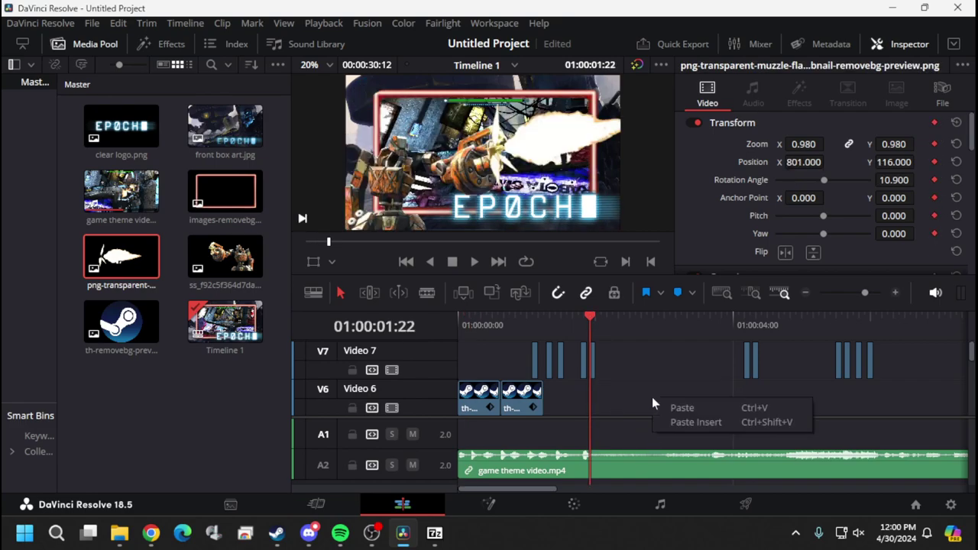
{"action": "left_click", "coordinate": [682, 402]}
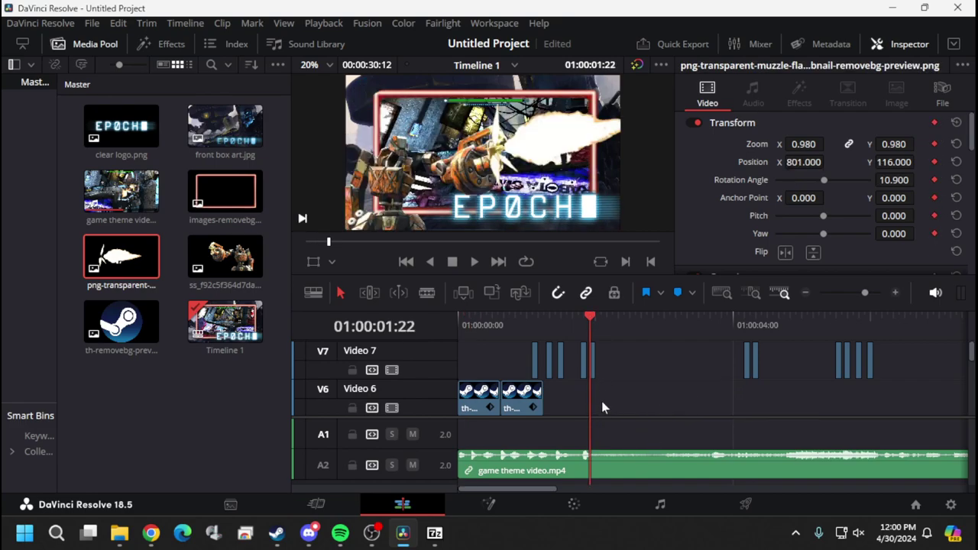
{"action": "right_click", "coordinate": [622, 392]}
{"action": "left_click", "coordinate": [648, 404]}
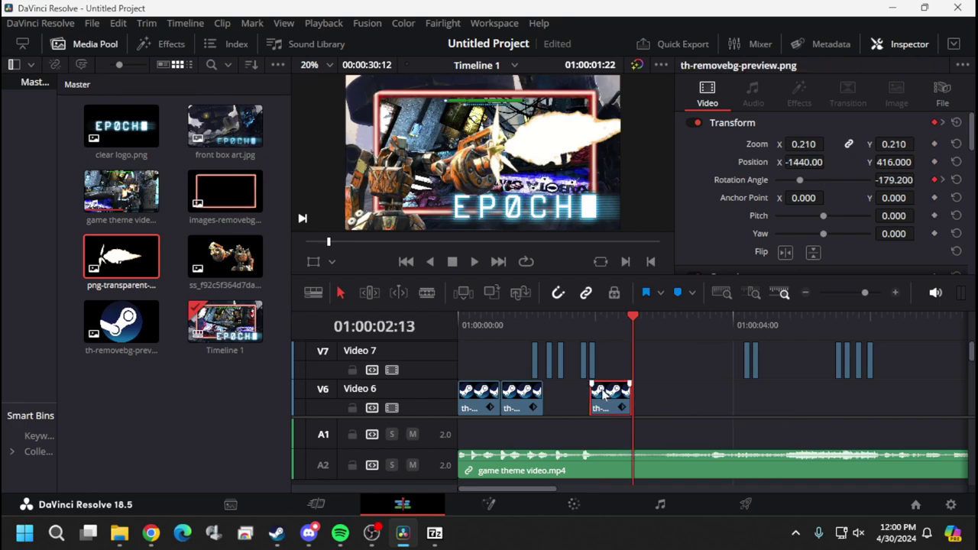
{"action": "left_click_drag", "start_coordinate": [603, 394], "coordinate": [564, 400]}
{"action": "key", "text": "Left"}
{"action": "key", "text": "Left"}
{"action": "key", "text": "Left"}
{"action": "key", "text": "Left"}
{"action": "key", "text": "Left"}
{"action": "key", "text": "Left"}
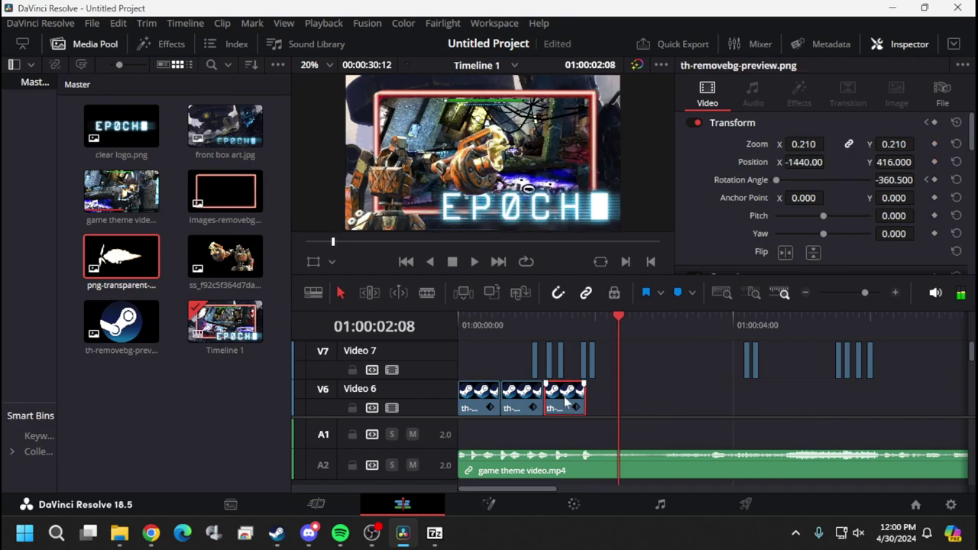
{"action": "key", "text": "Left"}
{"action": "key", "text": "Left"}
{"action": "key", "text": "Left"}
{"action": "key", "text": "Left"}
{"action": "key", "text": "Left"}
{"action": "key", "text": "Left"}
{"action": "key", "text": "Left"}
{"action": "key", "text": "Left"}
{"action": "key", "text": "Left"}
{"action": "key", "text": "Left"}
{"action": "key", "text": "Left"}
{"action": "key", "text": "Left"}
{"action": "key", "text": "Left"}
{"action": "key", "text": "Left"}
{"action": "key", "text": "Left"}
{"action": "key", "text": "Left"}
{"action": "key", "text": "Left"}
{"action": "key", "text": "Left"}
{"action": "key", "text": "Left"}
{"action": "key", "text": "Left"}
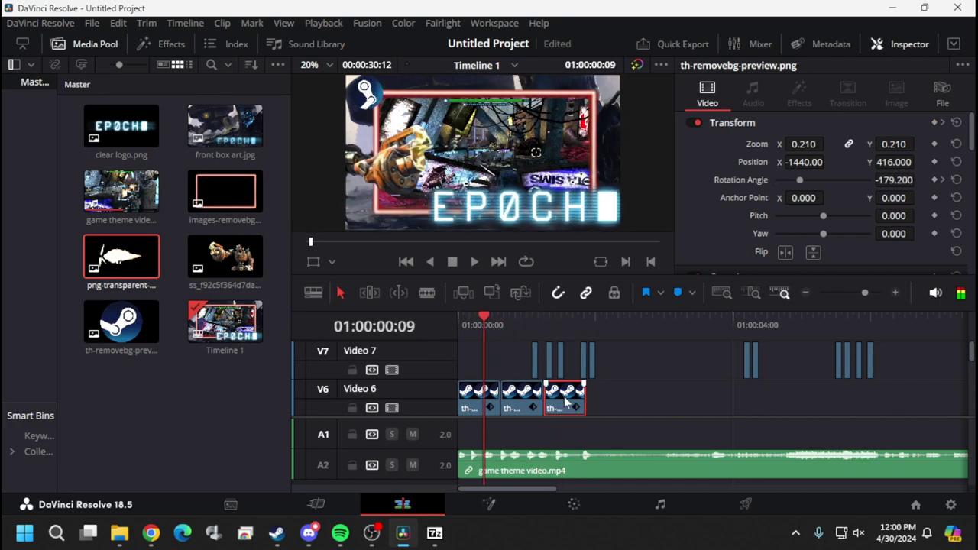
{"action": "key", "text": "space"}
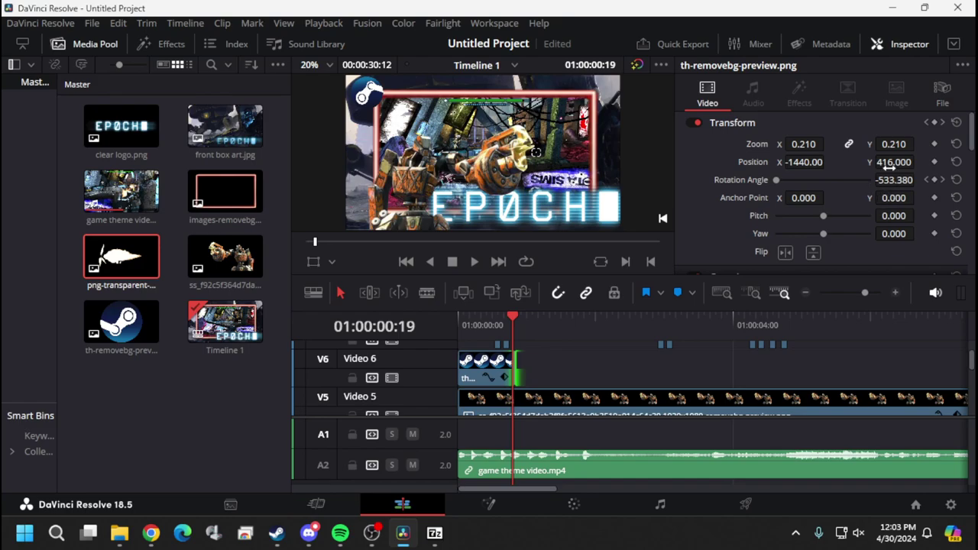
{"action": "key", "text": "j"}
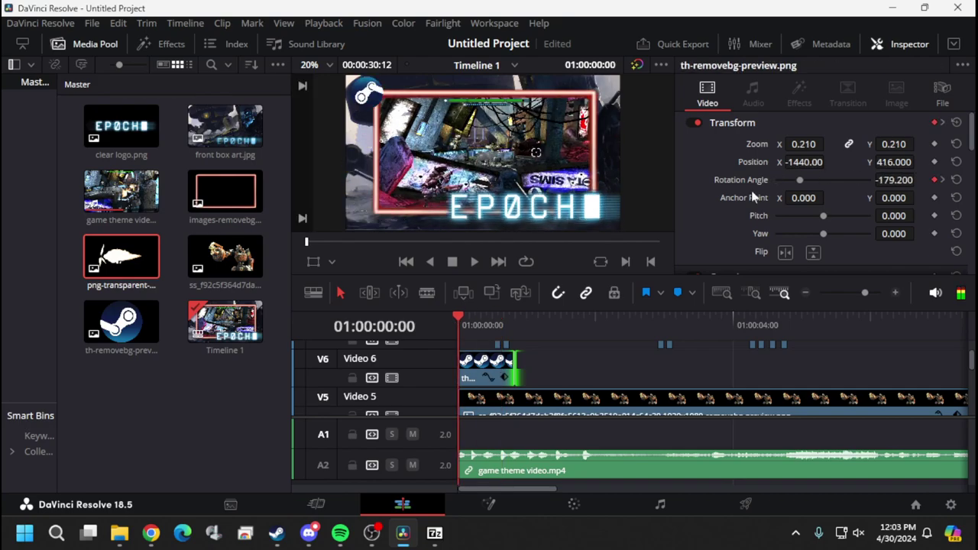
{"action": "key", "text": "space"}
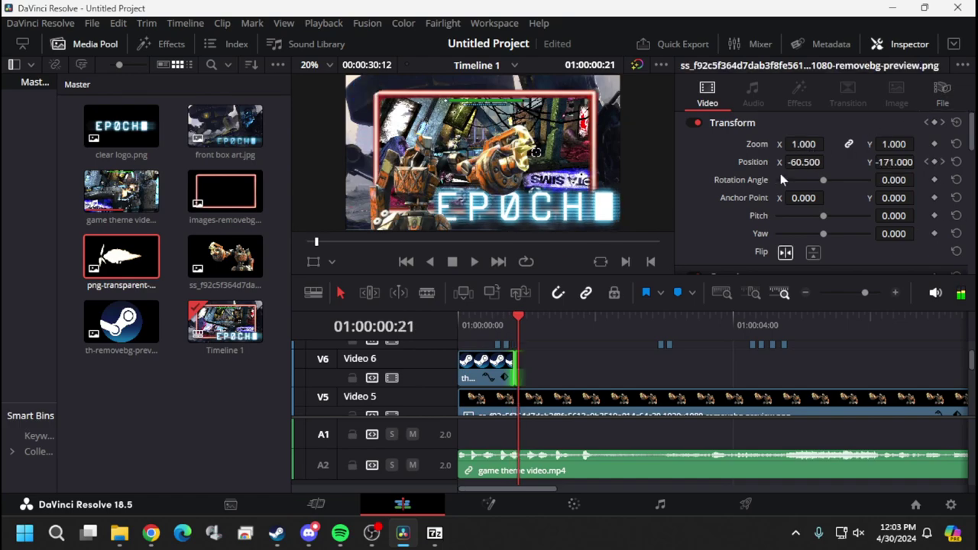
{"action": "key", "text": "Left"}
{"action": "key", "text": "Left"}
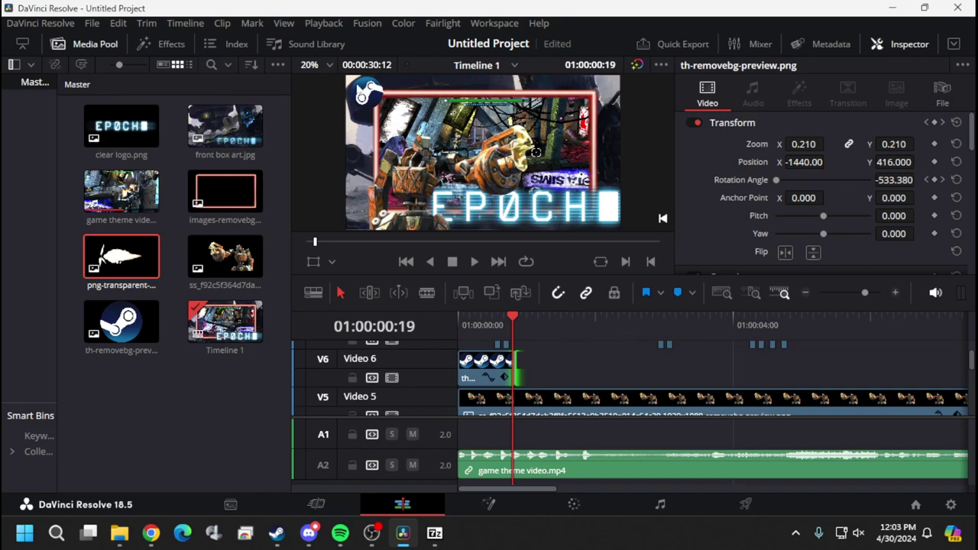
{"action": "key", "text": "Left"}
{"action": "key", "text": "Left"}
{"action": "key", "text": "Left"}
{"action": "key", "text": "Left"}
{"action": "key", "text": "Left"}
{"action": "key", "text": "Left"}
{"action": "key", "text": "Left"}
{"action": "key", "text": "Left"}
{"action": "key", "text": "Left"}
{"action": "key", "text": "Left"}
{"action": "key", "text": "Left"}
{"action": "key", "text": "Left"}
{"action": "key", "text": "Left"}
{"action": "key", "text": "Left"}
{"action": "key", "text": "Left"}
{"action": "key", "text": "Left"}
{"action": "key", "text": "Left"}
{"action": "key", "text": "Left"}
{"action": "key", "text": "Left"}
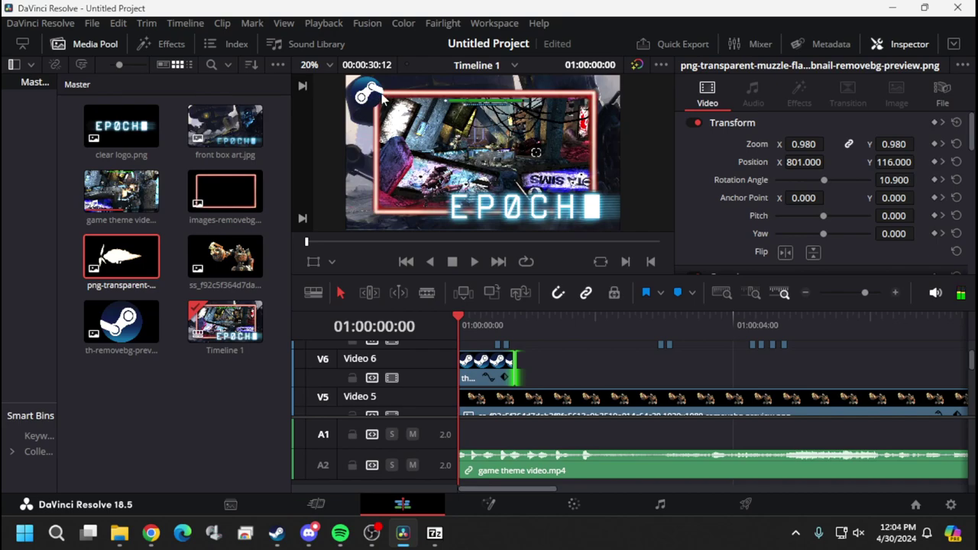
{"action": "key", "text": "Right"}
{"action": "key", "text": "Right"}
{"action": "key", "text": "Right"}
{"action": "key", "text": "Right"}
{"action": "key", "text": "Right"}
{"action": "key", "text": "Right"}
{"action": "key", "text": "Right"}
{"action": "key", "text": "Right"}
{"action": "key", "text": "Right"}
{"action": "key", "text": "Right"}
{"action": "key", "text": "Right"}
{"action": "key", "text": "Right"}
{"action": "key", "text": "Right"}
{"action": "key", "text": "Right"}
{"action": "key", "text": "Right"}
{"action": "key", "text": "Right"}
{"action": "key", "text": "Right"}
{"action": "key", "text": "Right"}
{"action": "key", "text": "Right"}
{"action": "key", "text": "Right"}
{"action": "key", "text": "Right"}
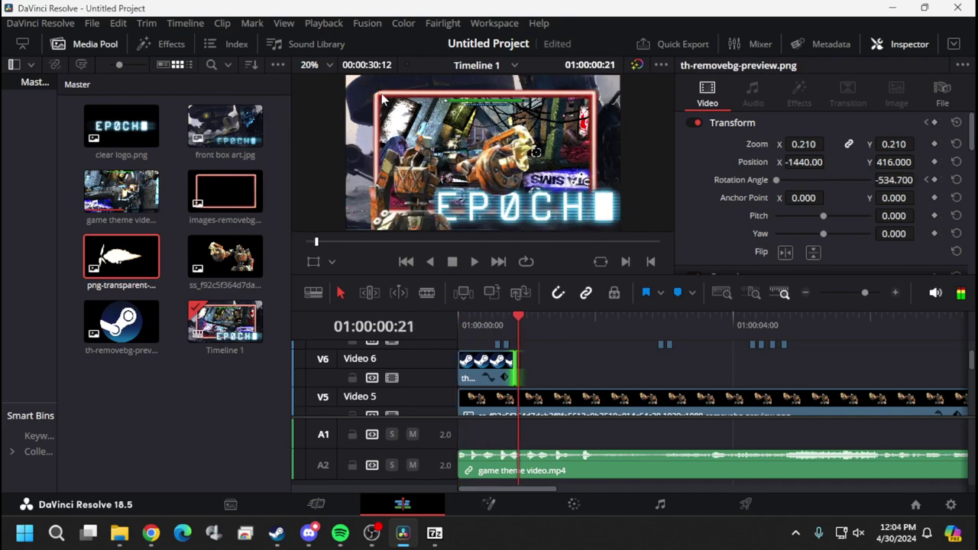
{"action": "key", "text": "Left"}
{"action": "key", "text": "Left"}
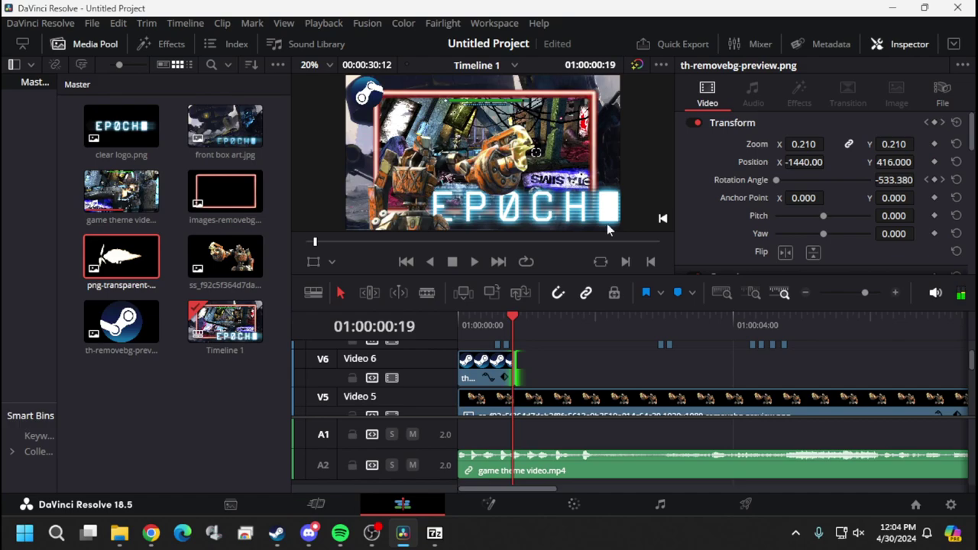
Copy the selected Steam clips, paste them onto Video 6, and preview from about six seconds
{"action": "left_click", "coordinate": [504, 372], "text": "ctrl"}
{"action": "right_click", "coordinate": [505, 369]}
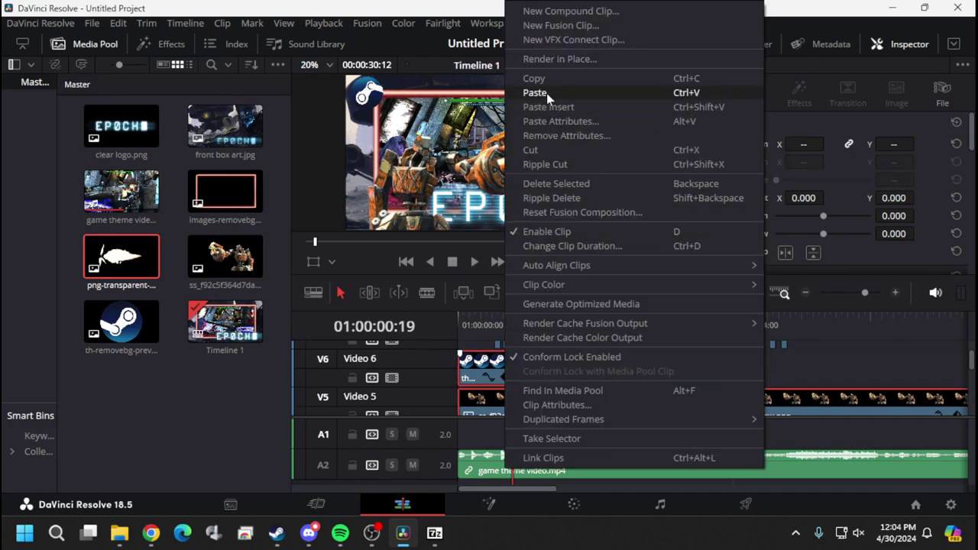
{"action": "left_click", "coordinate": [549, 74]}
{"action": "key", "text": "Right"}
{"action": "key", "text": "Right"}
{"action": "key", "text": "Right"}
{"action": "key", "text": "Right"}
{"action": "key", "text": "Right"}
{"action": "key", "text": "Right"}
{"action": "key", "text": "Right"}
{"action": "key", "text": "Right"}
{"action": "key", "text": "Right"}
{"action": "key", "text": "Right"}
{"action": "key", "text": "Right"}
{"action": "key", "text": "Right"}
{"action": "key", "text": "Right"}
{"action": "key", "text": "Right"}
{"action": "key", "text": "Right"}
{"action": "key", "text": "Right"}
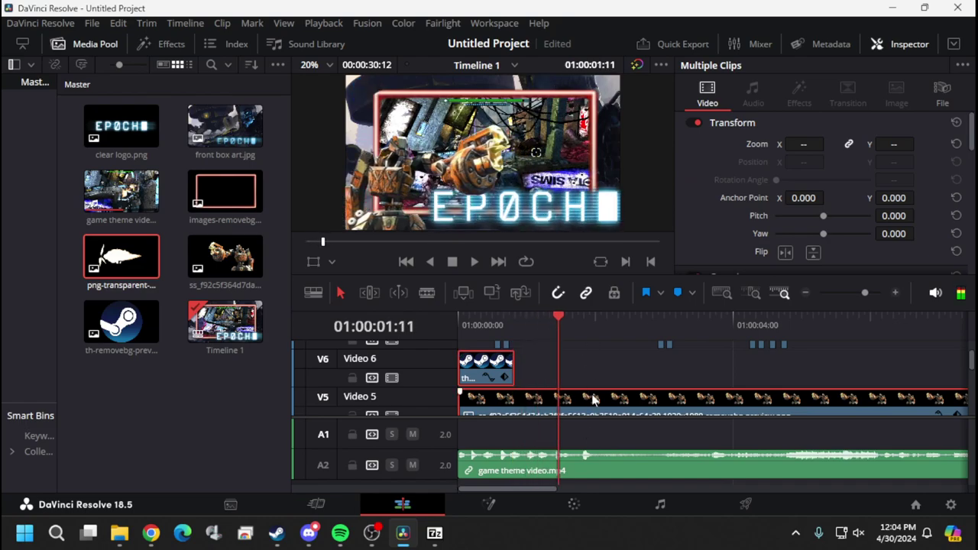
{"action": "left_click", "coordinate": [592, 391]}
{"action": "right_click", "coordinate": [593, 372]}
{"action": "left_click", "coordinate": [592, 371]}
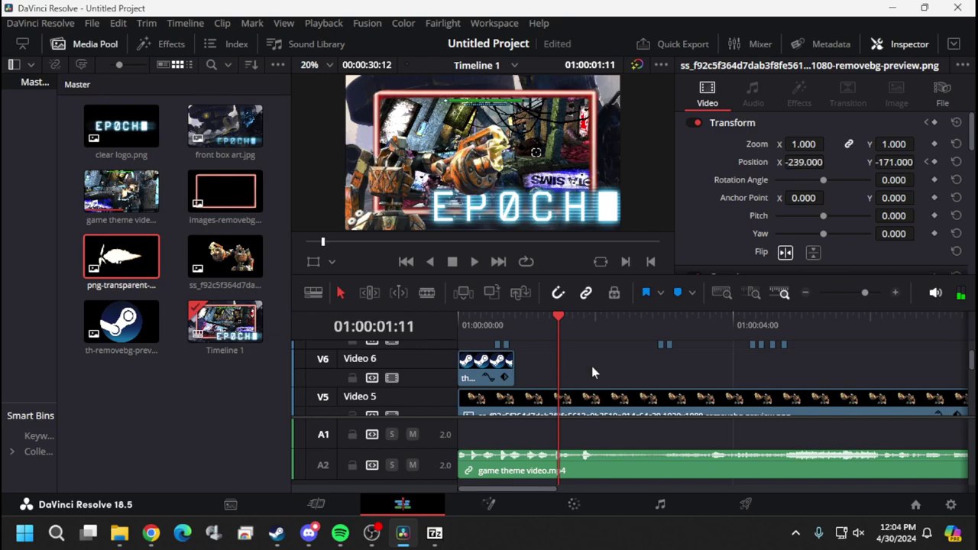
{"action": "key", "text": "Left"}
{"action": "key", "text": "Left"}
{"action": "key", "text": "Left"}
{"action": "key", "text": "Left"}
{"action": "key", "text": "Left"}
{"action": "key", "text": "Left"}
{"action": "key", "text": "Left"}
{"action": "key", "text": "Left"}
{"action": "key", "text": "Left"}
{"action": "key", "text": "Left"}
{"action": "key", "text": "Left"}
{"action": "key", "text": "Left"}
{"action": "key", "text": "Left"}
{"action": "key", "text": "Left"}
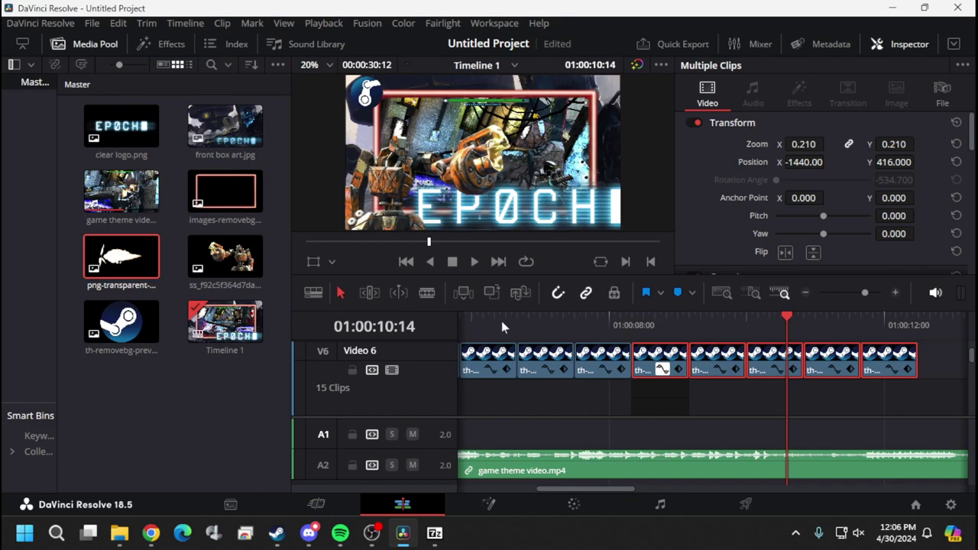
{"action": "left_click", "coordinate": [502, 321]}
{"action": "left_click", "coordinate": [474, 262]}
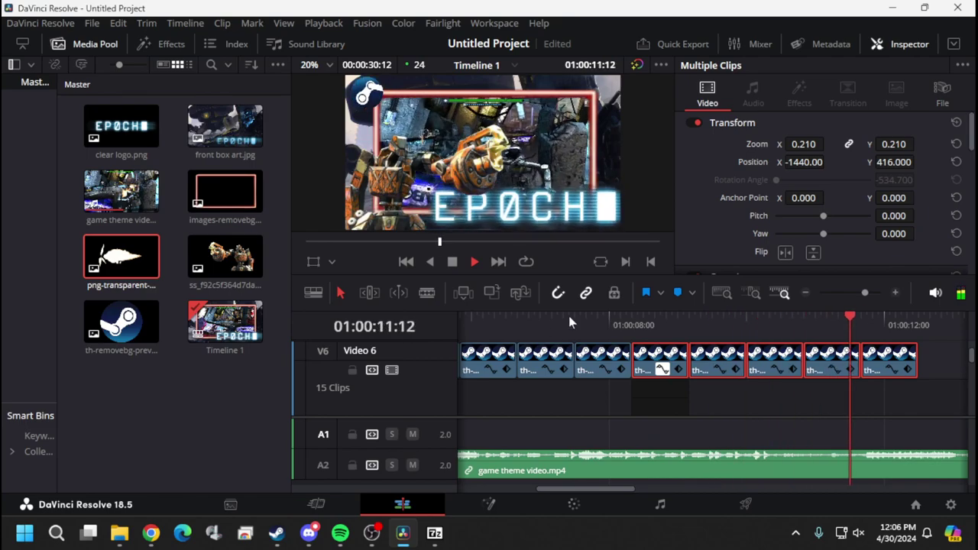
Stop playback, select all fifteen Steam icon clips on Video 6 and copy them
{"action": "left_click", "coordinate": [457, 262]}
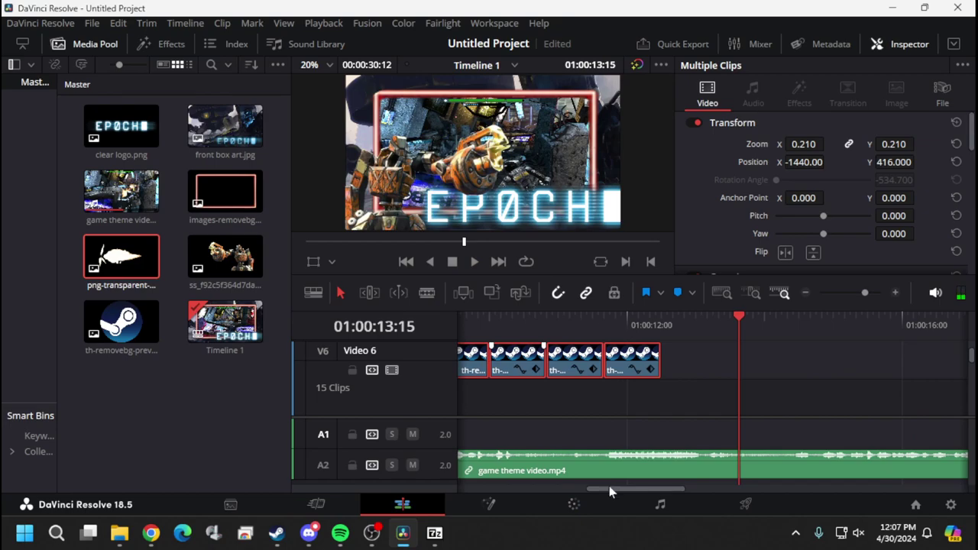
{"action": "left_click_drag", "start_coordinate": [610, 492], "coordinate": [469, 474]}
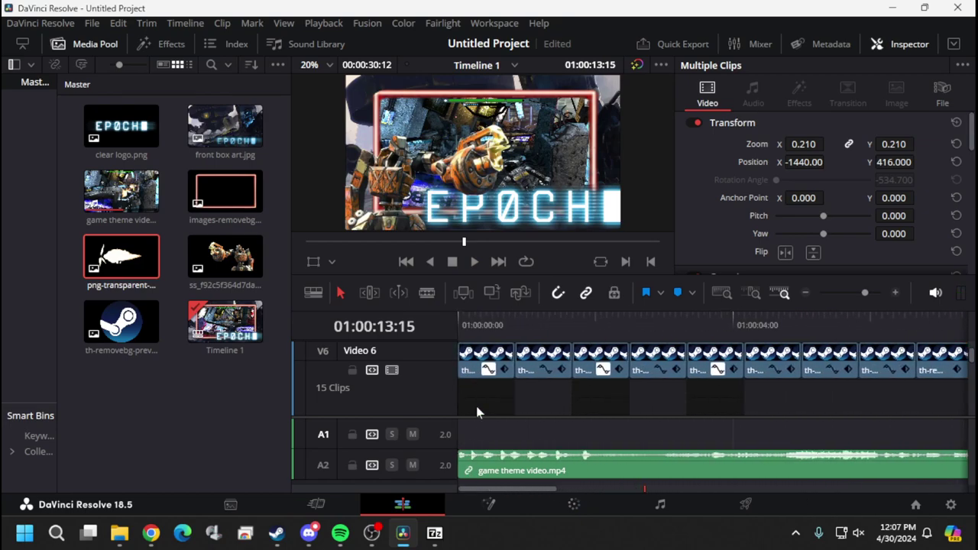
{"action": "left_click", "coordinate": [487, 365]}
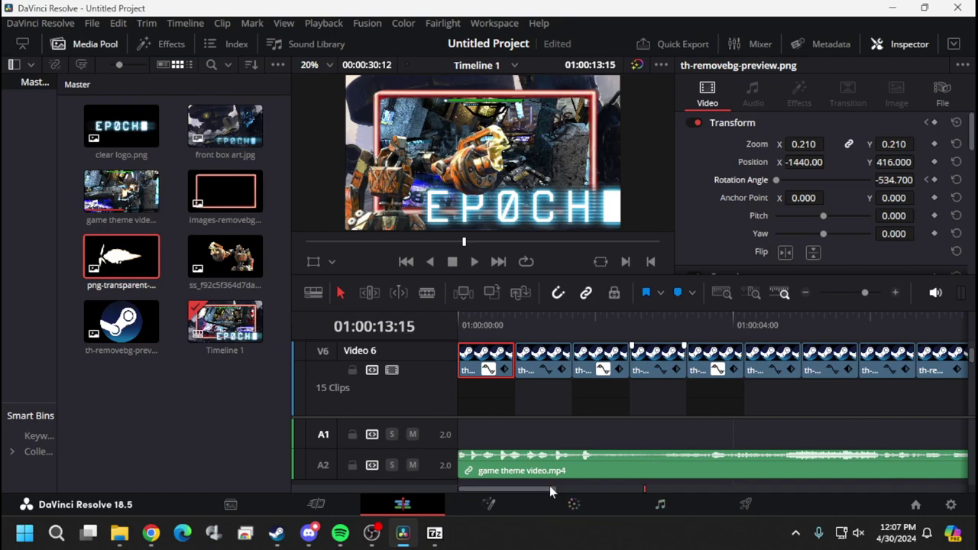
{"action": "left_click_drag", "start_coordinate": [549, 490], "coordinate": [678, 496]}
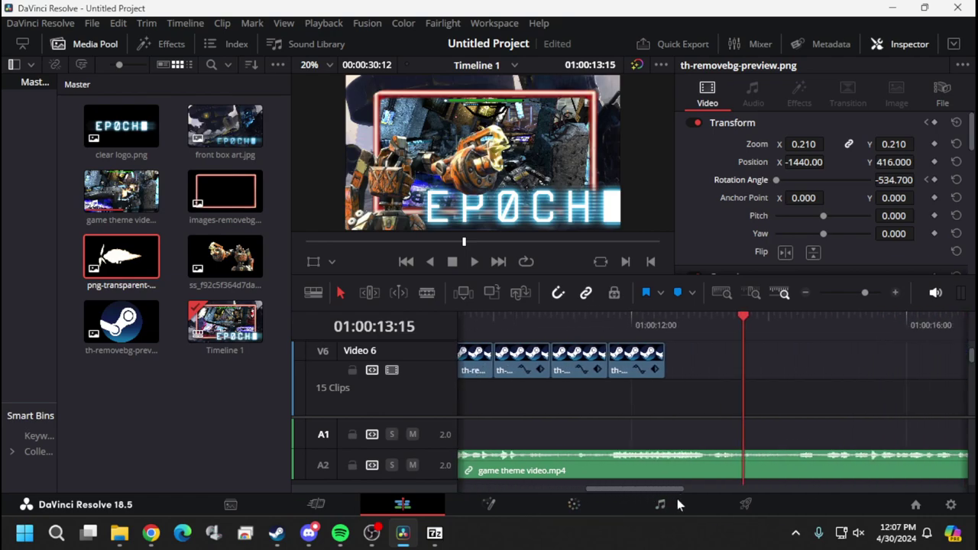
{"action": "left_click", "coordinate": [640, 370]}
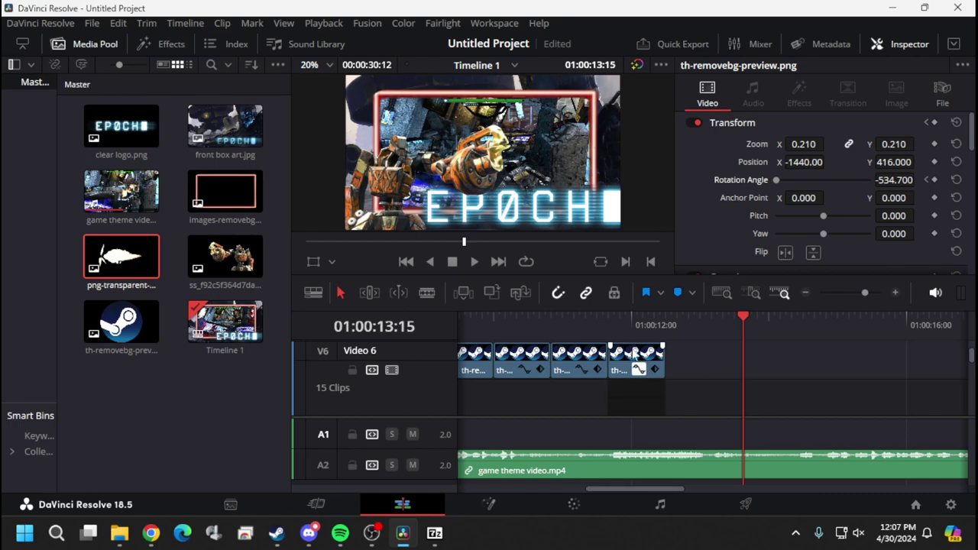
{"action": "left_click", "coordinate": [632, 353], "text": "shift"}
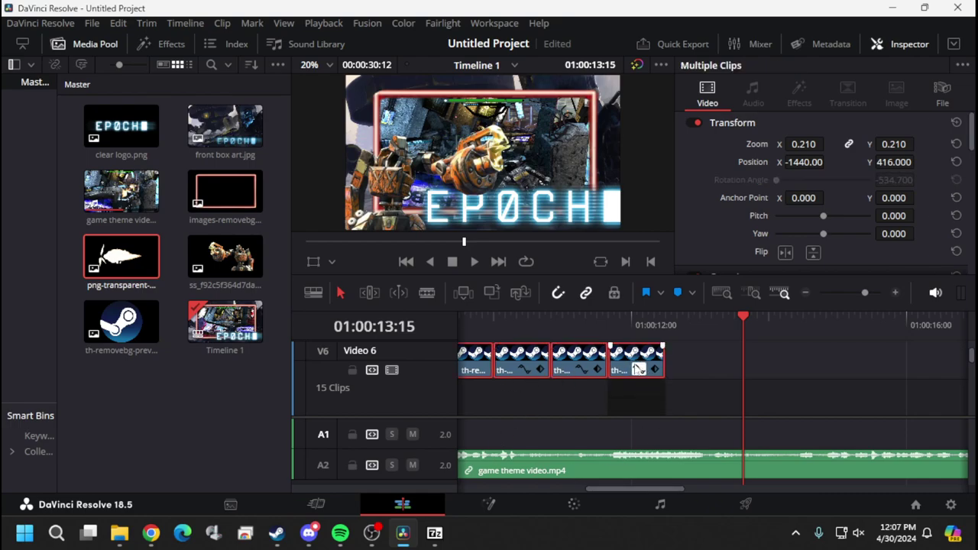
{"action": "right_click", "coordinate": [639, 365]}
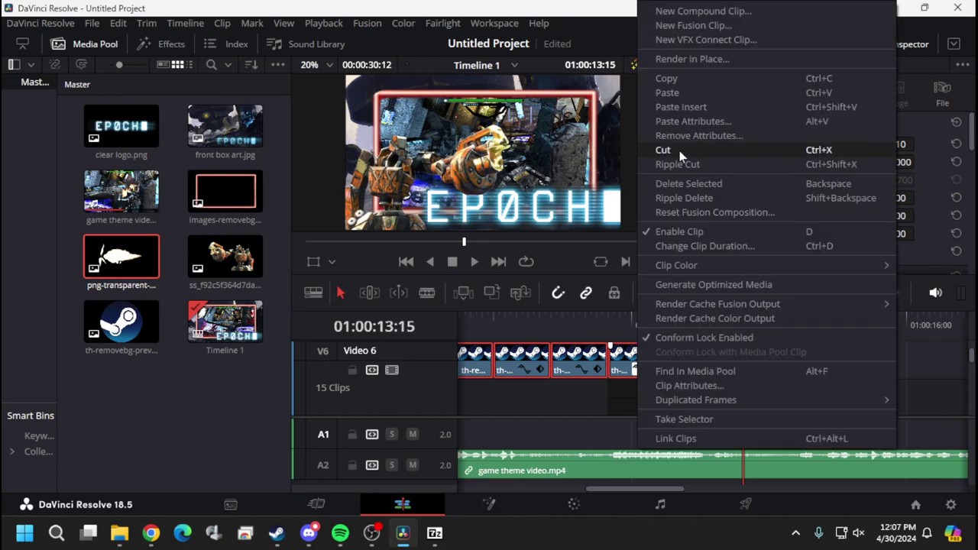
{"action": "left_click", "coordinate": [687, 79]}
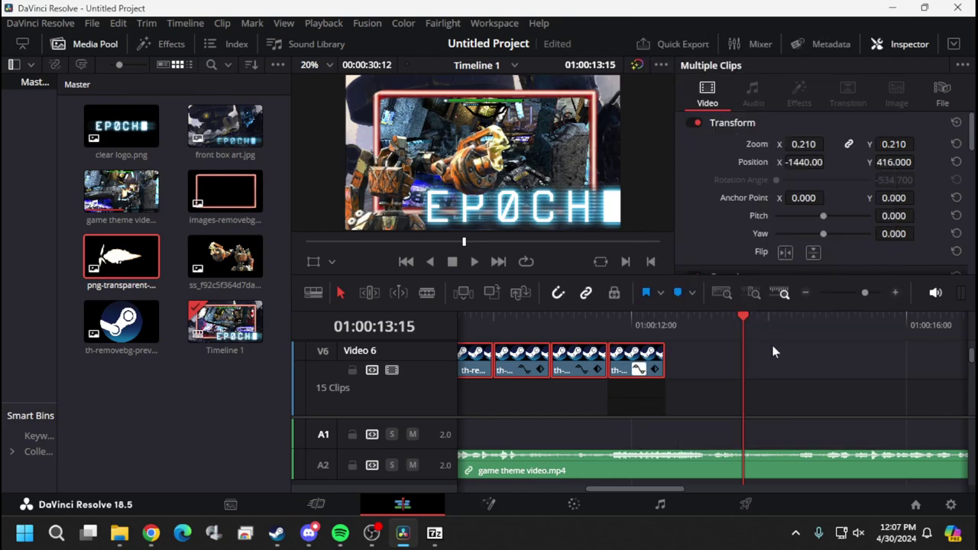
Paste a second batch of fifteen Steam clips after the first on Video 6
{"action": "left_click", "coordinate": [621, 371]}
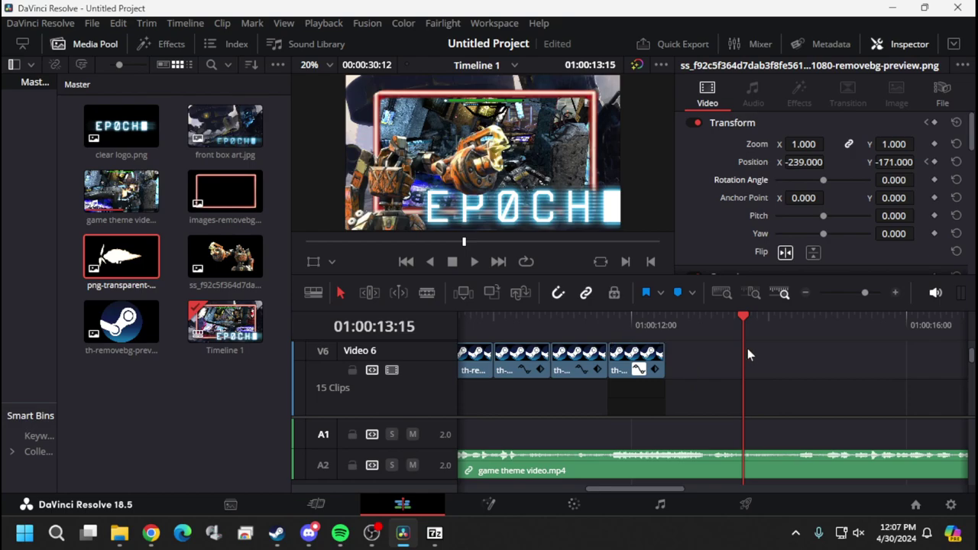
{"action": "right_click", "coordinate": [752, 359]}
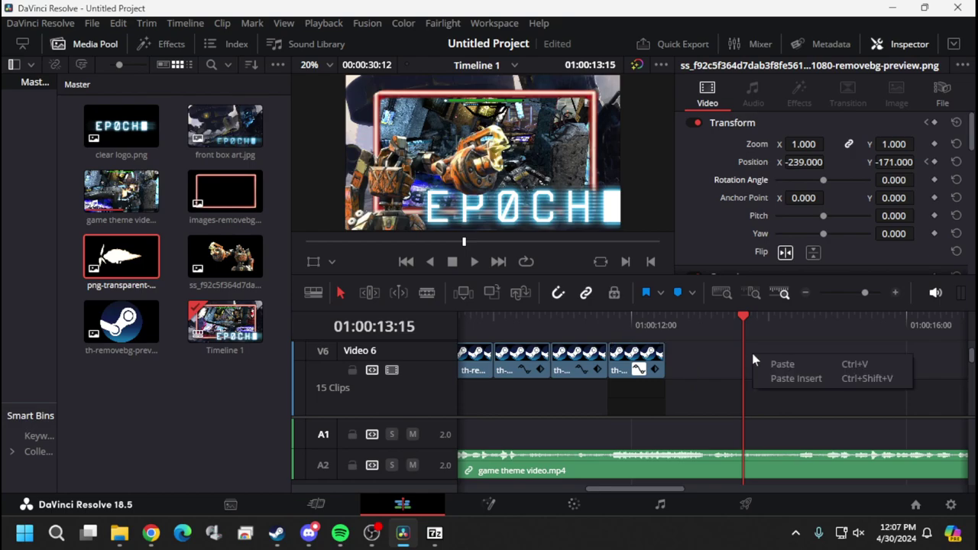
{"action": "left_click", "coordinate": [793, 368]}
{"action": "left_click", "coordinate": [802, 477]}
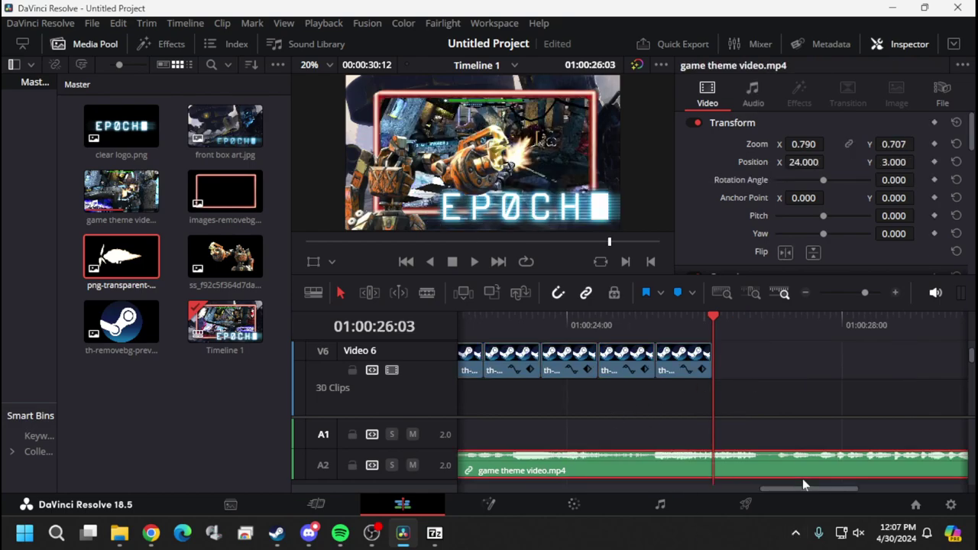
{"action": "left_click_drag", "start_coordinate": [778, 491], "coordinate": [648, 488]}
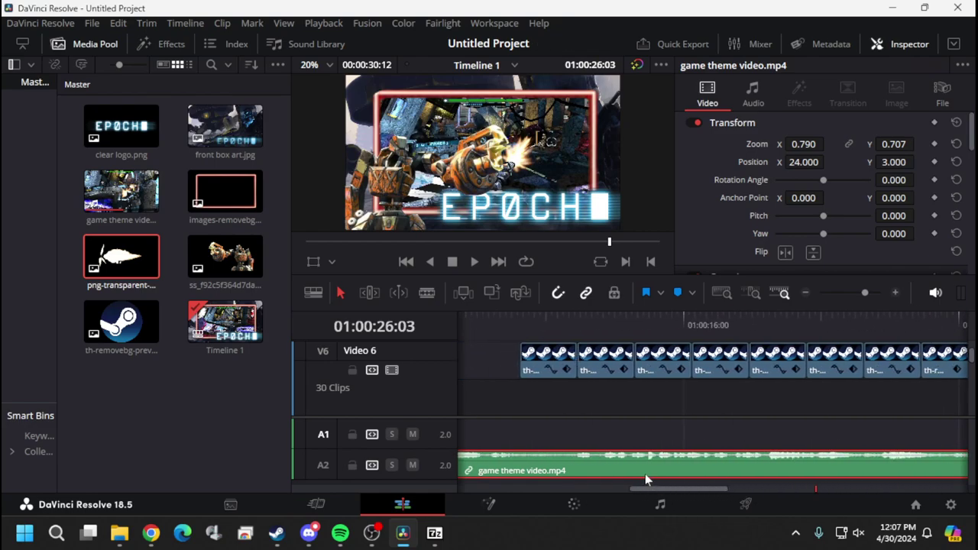
Select the pasted batch and everything after it, and slide it left to close the gap
{"action": "left_click", "coordinate": [560, 366]}
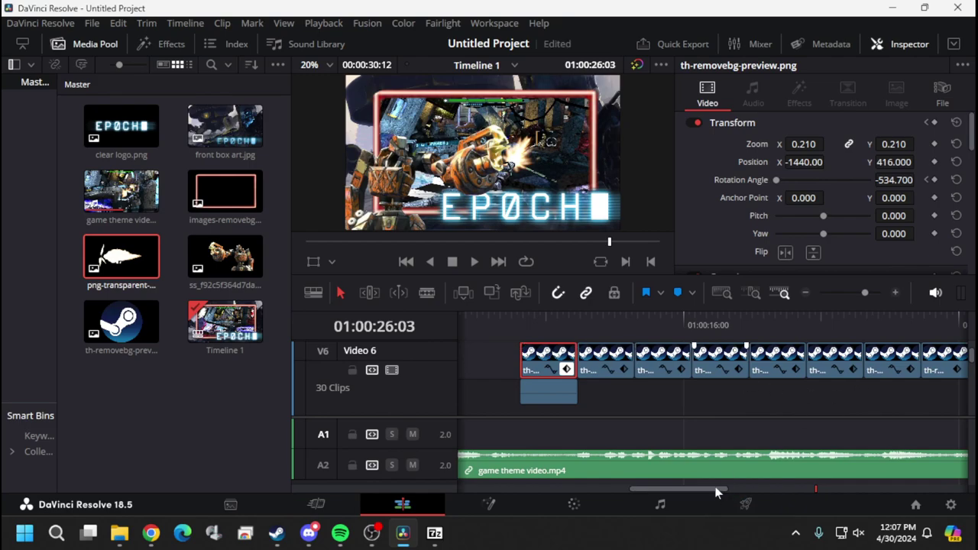
{"action": "left_click_drag", "start_coordinate": [717, 488], "coordinate": [831, 494]}
{"action": "key", "text": "ctrl+a"}
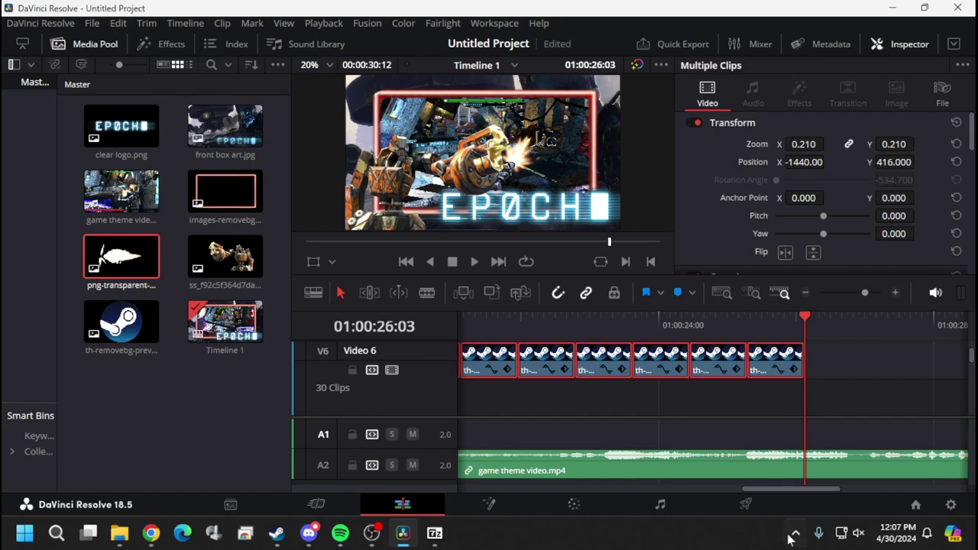
{"action": "left_click", "coordinate": [785, 484]}
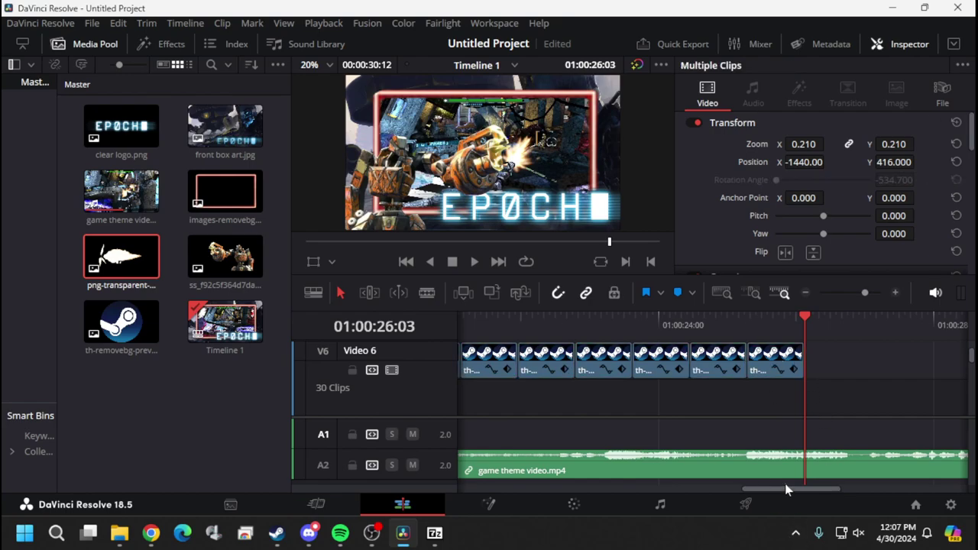
{"action": "left_click", "coordinate": [777, 367]}
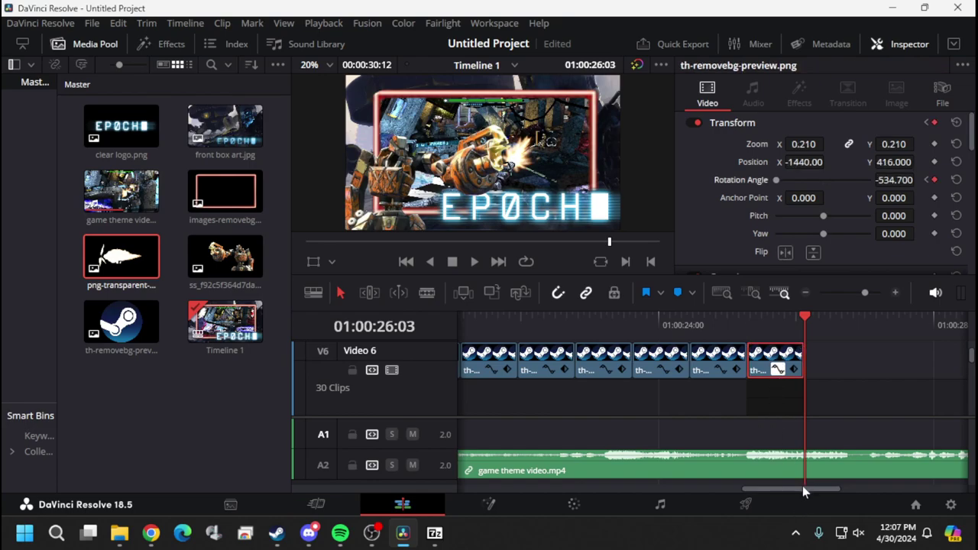
{"action": "left_click_drag", "start_coordinate": [803, 486], "coordinate": [677, 477]}
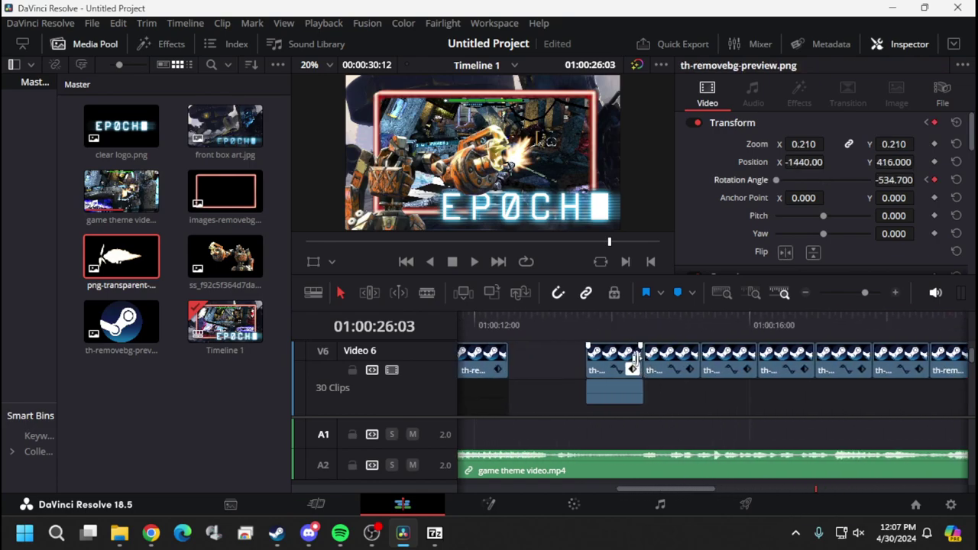
{"action": "key", "text": "alt+y"}
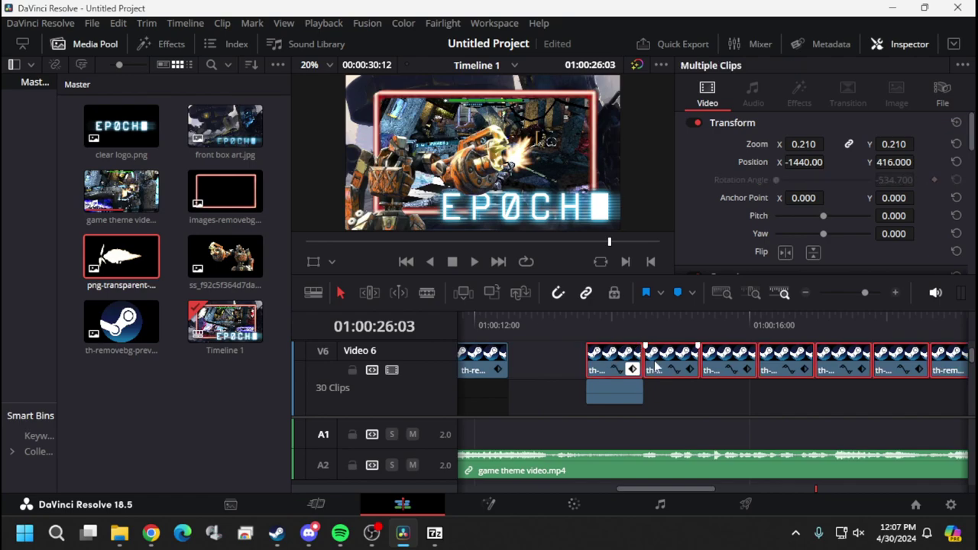
{"action": "left_click_drag", "start_coordinate": [657, 367], "coordinate": [575, 371]}
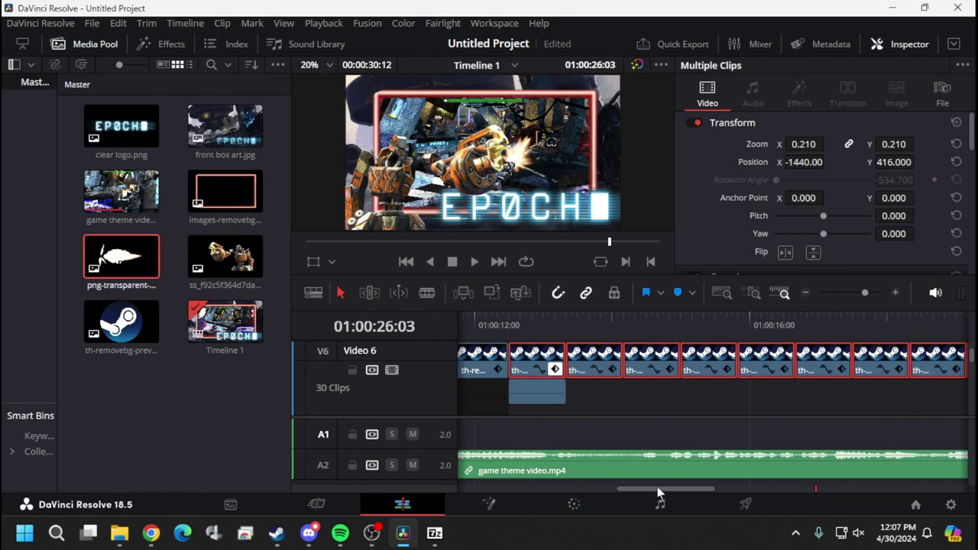
{"action": "left_click", "coordinate": [655, 489]}
{"action": "left_click_drag", "start_coordinate": [672, 489], "coordinate": [834, 489]}
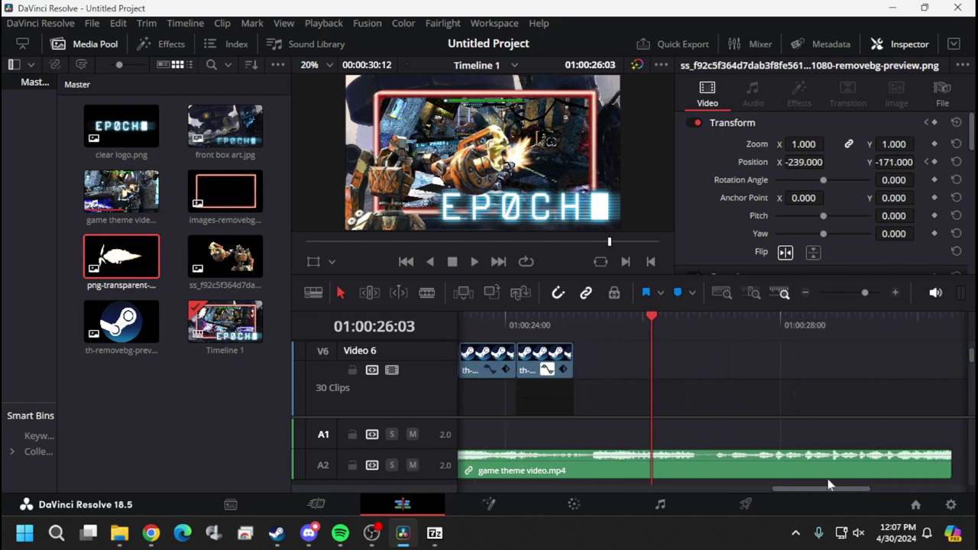
Paste a third batch of Steam clips and slide it left against the others
{"action": "right_click", "coordinate": [690, 356]}
{"action": "left_click", "coordinate": [708, 365]}
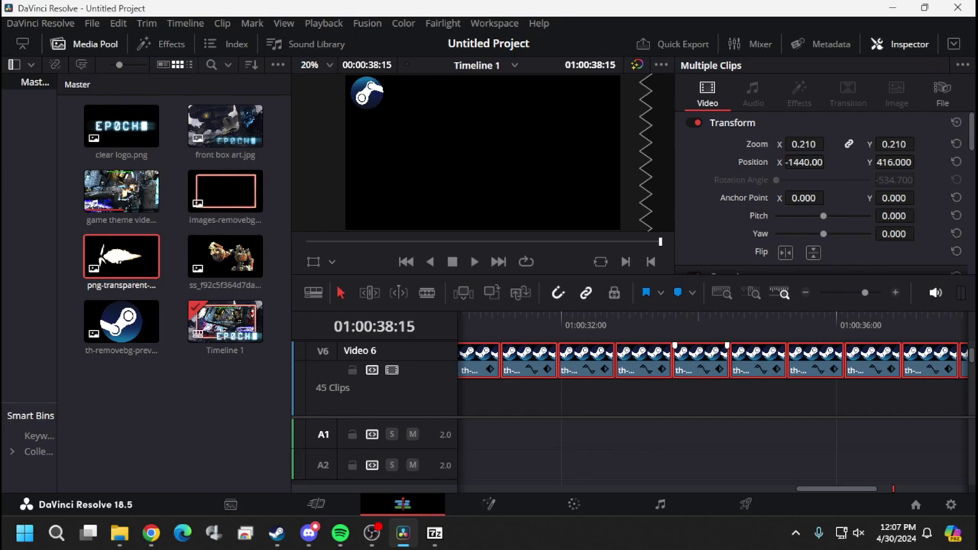
{"action": "left_click_drag", "start_coordinate": [850, 489], "coordinate": [756, 487]}
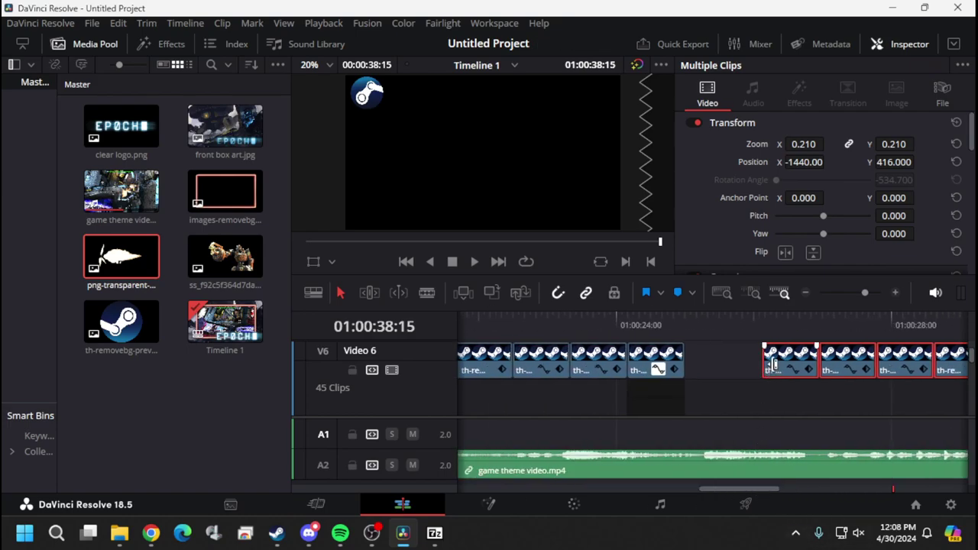
{"action": "left_click_drag", "start_coordinate": [785, 361], "coordinate": [710, 361]}
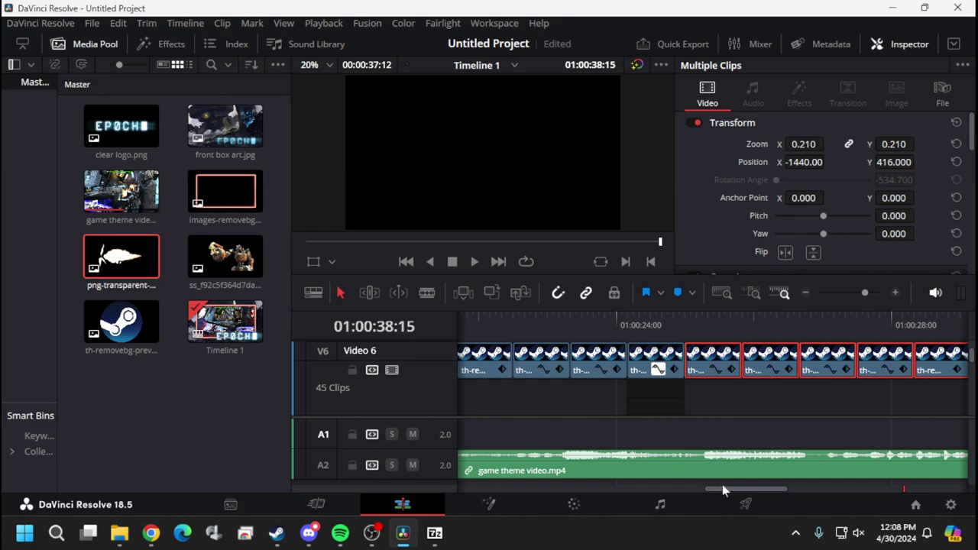
Place the playhead at 01:00:30:12 and blade the Steam icon track there
{"action": "left_click_drag", "start_coordinate": [724, 493], "coordinate": [766, 489]}
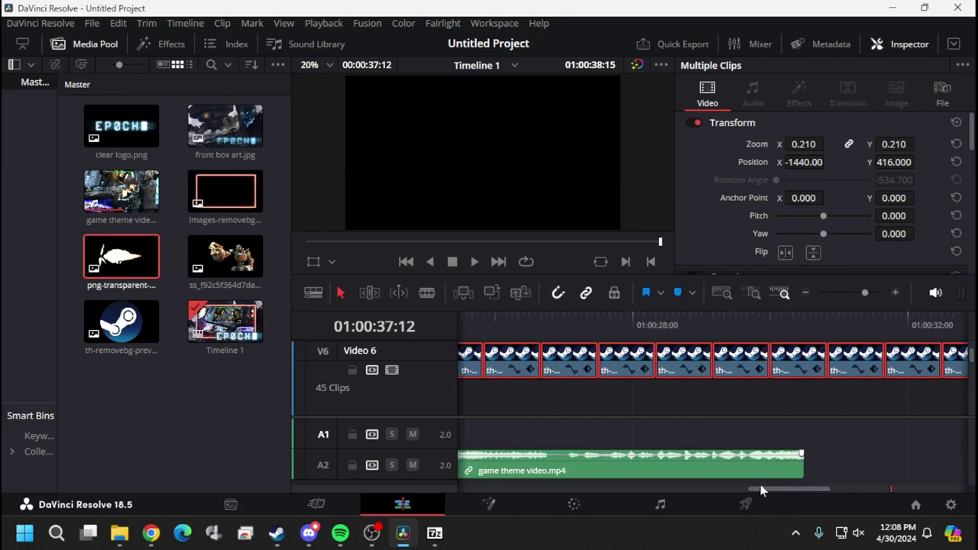
{"action": "left_click", "coordinate": [817, 369]}
{"action": "left_click", "coordinate": [805, 319]}
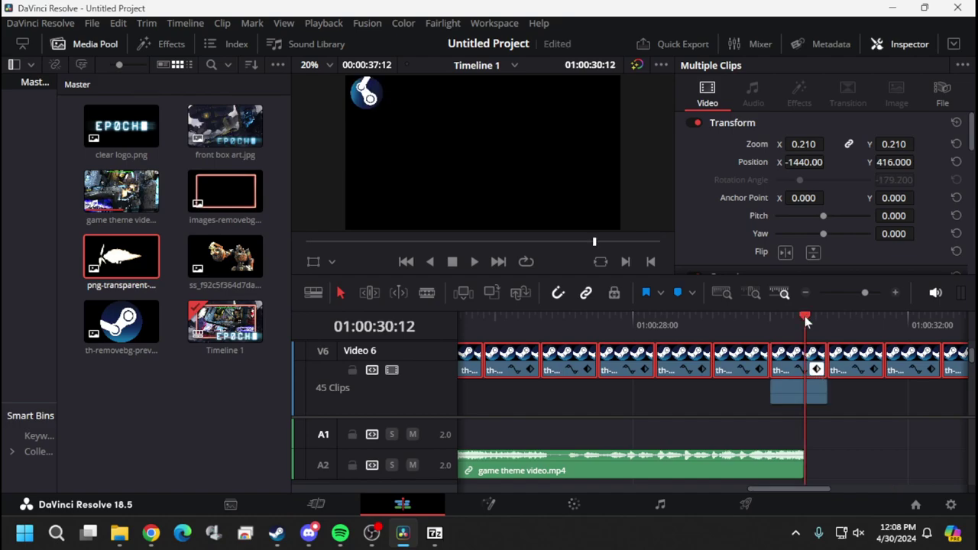
{"action": "left_click", "coordinate": [758, 317]}
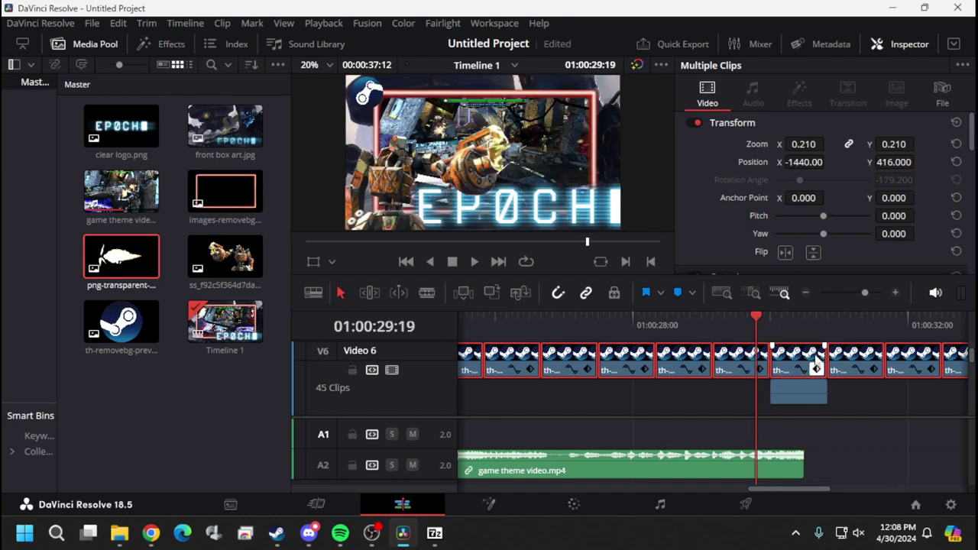
{"action": "left_click", "coordinate": [790, 315]}
{"action": "left_click", "coordinate": [805, 320]}
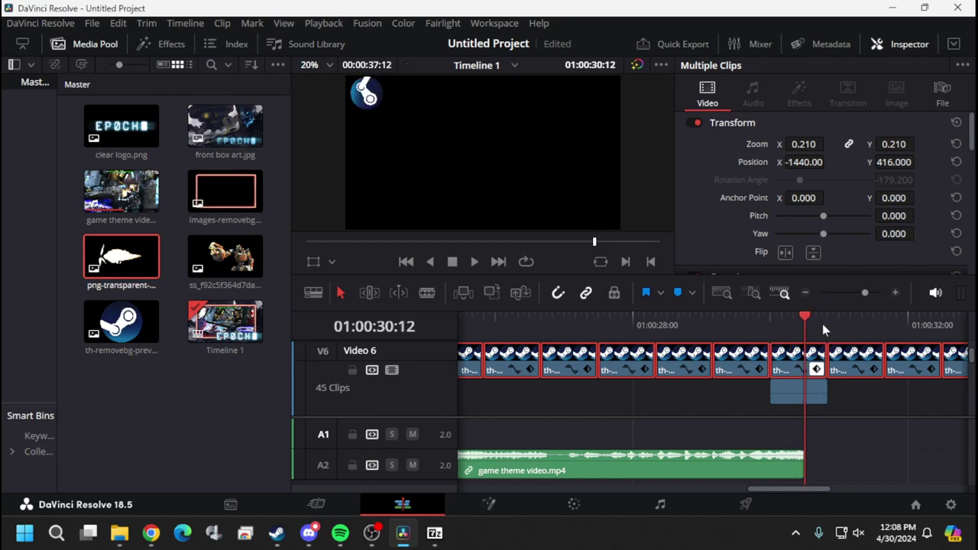
{"action": "key", "text": "b"}
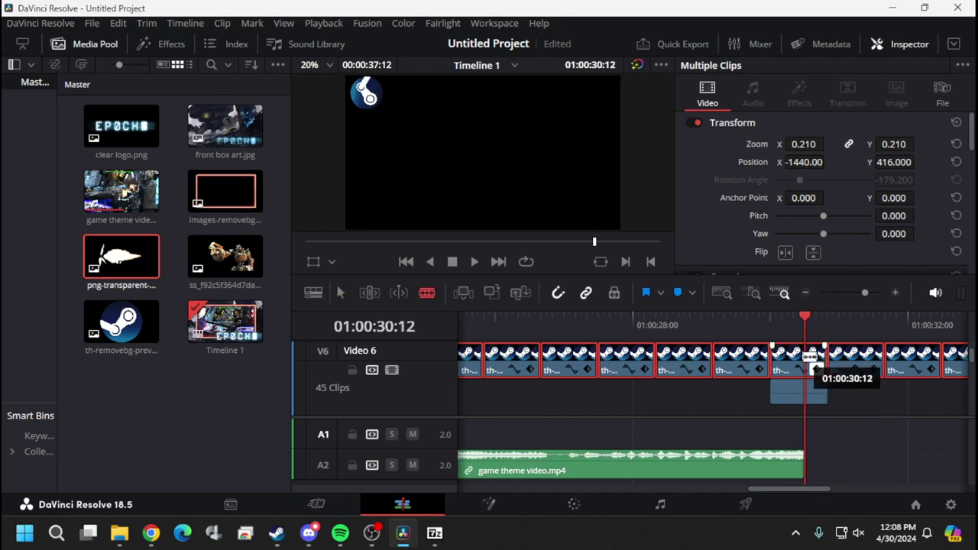
{"action": "left_click", "coordinate": [811, 356]}
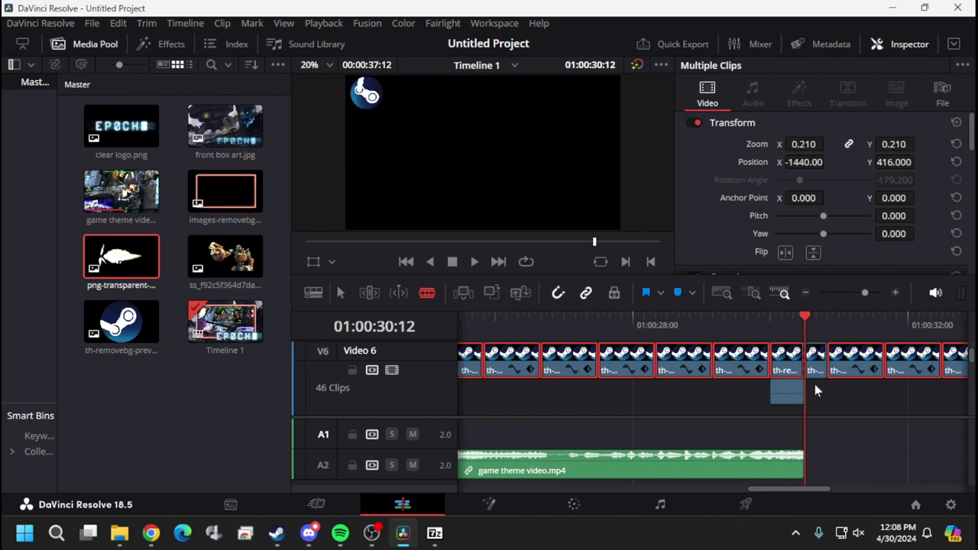
Select all Steam clips after the cut and bring up their context menu for removal
{"action": "key", "text": "a"}
{"action": "left_click", "coordinate": [829, 422]}
{"action": "left_click", "coordinate": [819, 360]}
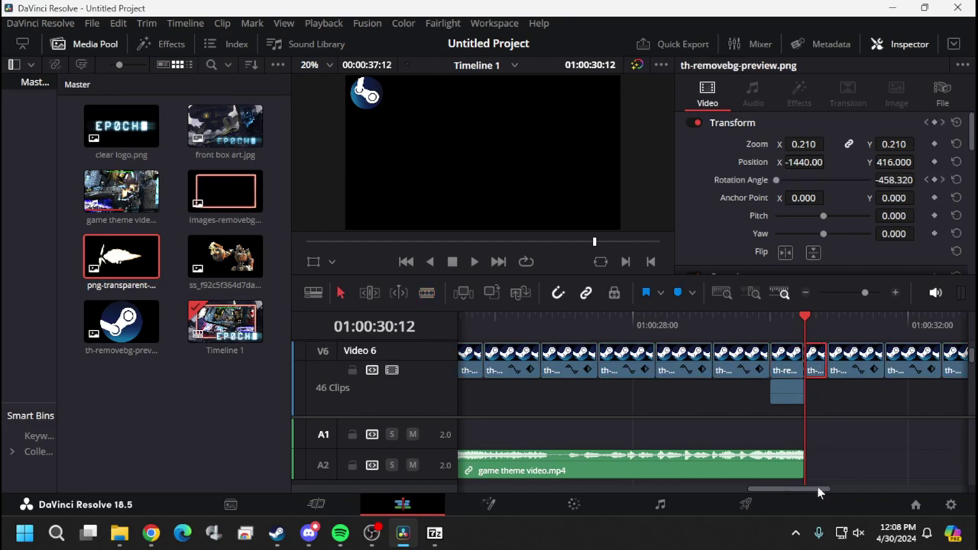
{"action": "left_click_drag", "start_coordinate": [820, 493], "coordinate": [890, 489]}
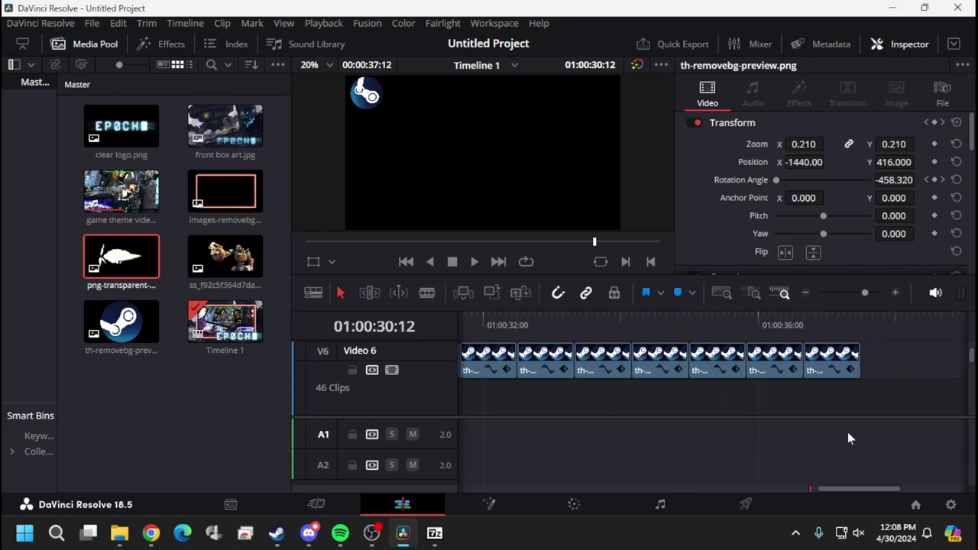
{"action": "key", "text": "ctrl+a"}
{"action": "right_click", "coordinate": [838, 361]}
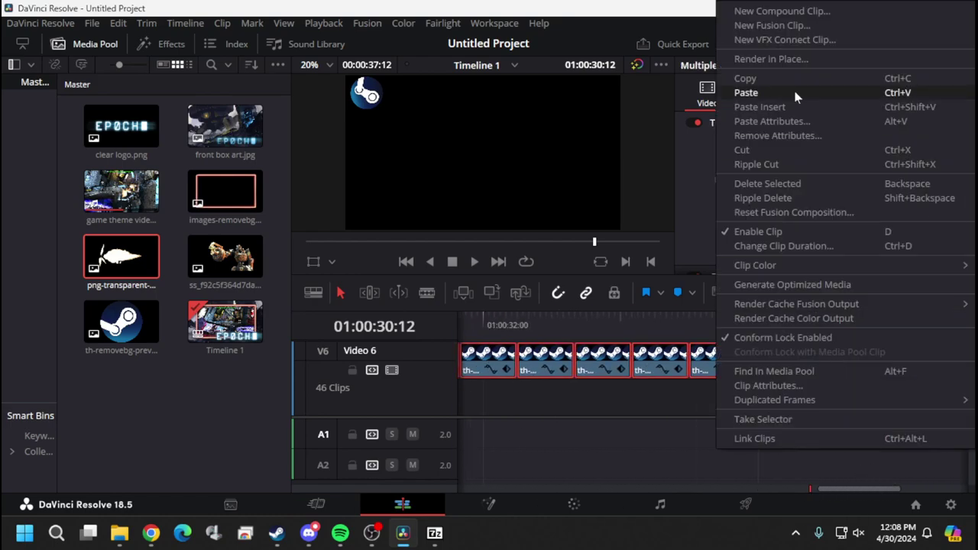
{"action": "left_click", "coordinate": [767, 141]}
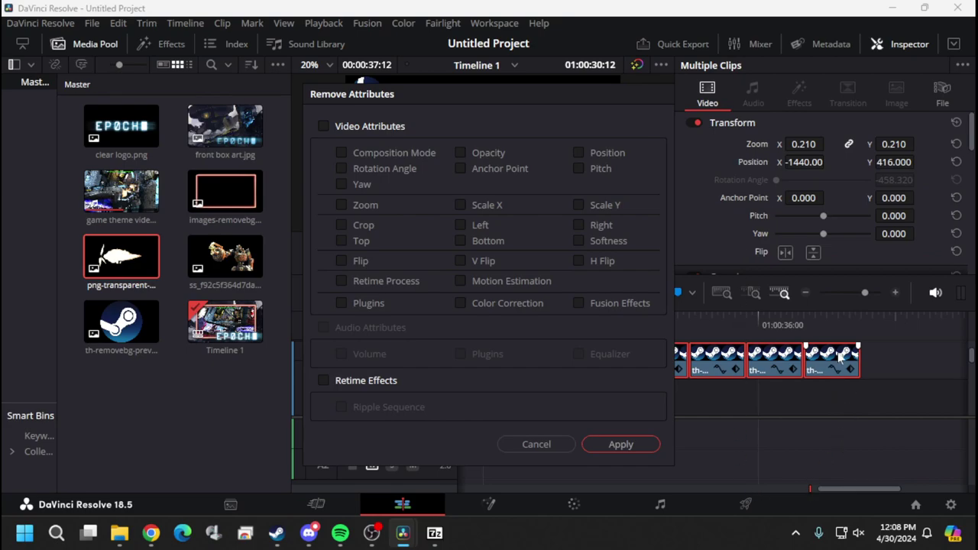
{"action": "left_click", "coordinate": [560, 444]}
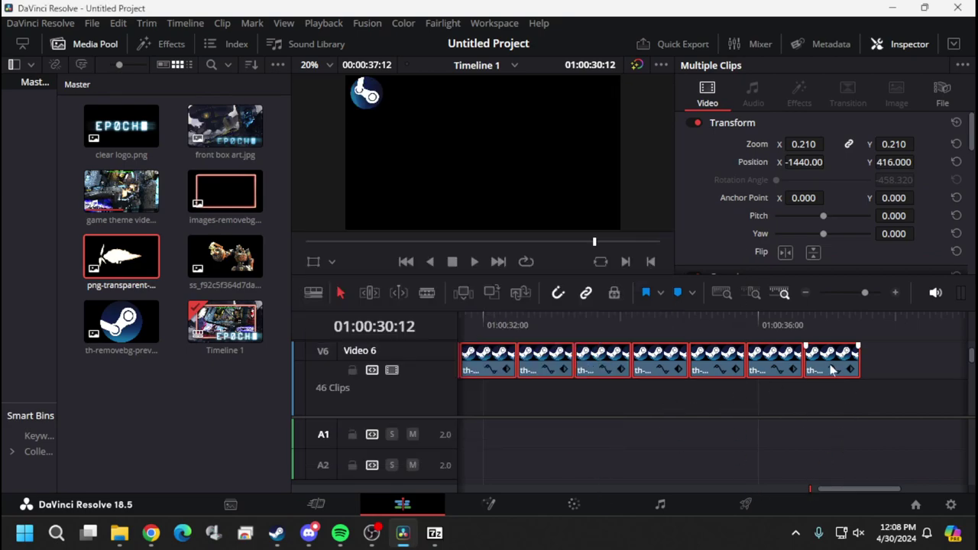
{"action": "right_click", "coordinate": [831, 370]}
{"action": "left_click", "coordinate": [777, 155]}
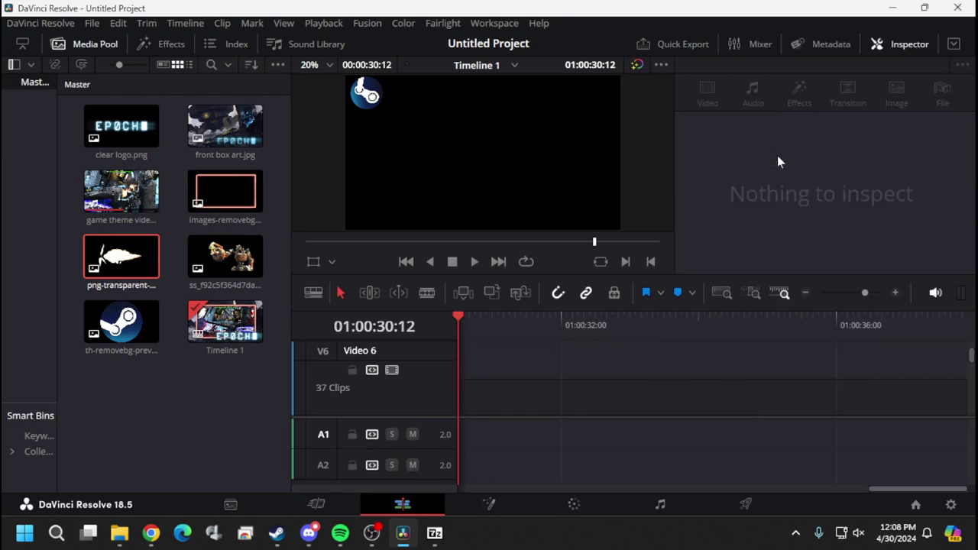
{"action": "left_click_drag", "start_coordinate": [902, 489], "coordinate": [821, 491]}
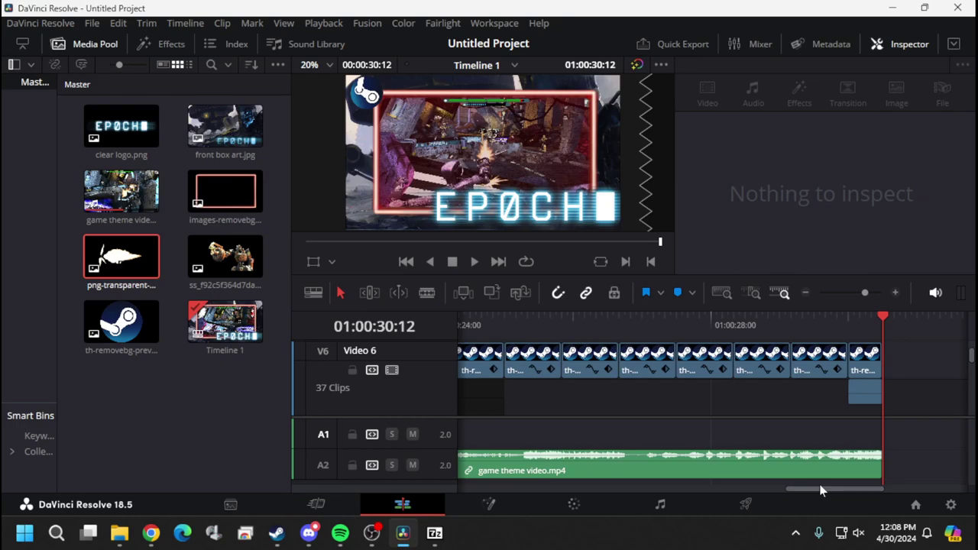
{"action": "left_click_drag", "start_coordinate": [821, 490], "coordinate": [492, 495]}
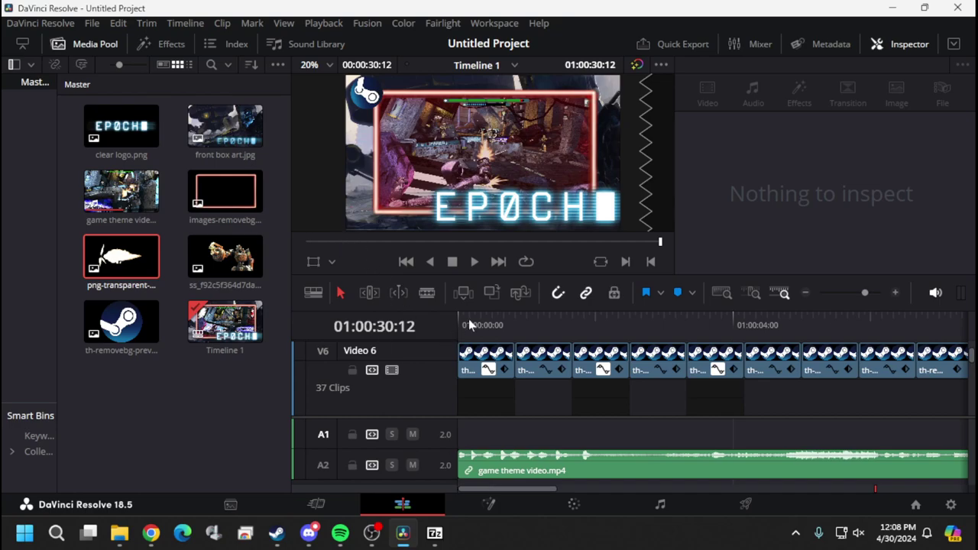
{"action": "left_click_drag", "start_coordinate": [469, 325], "coordinate": [459, 322]}
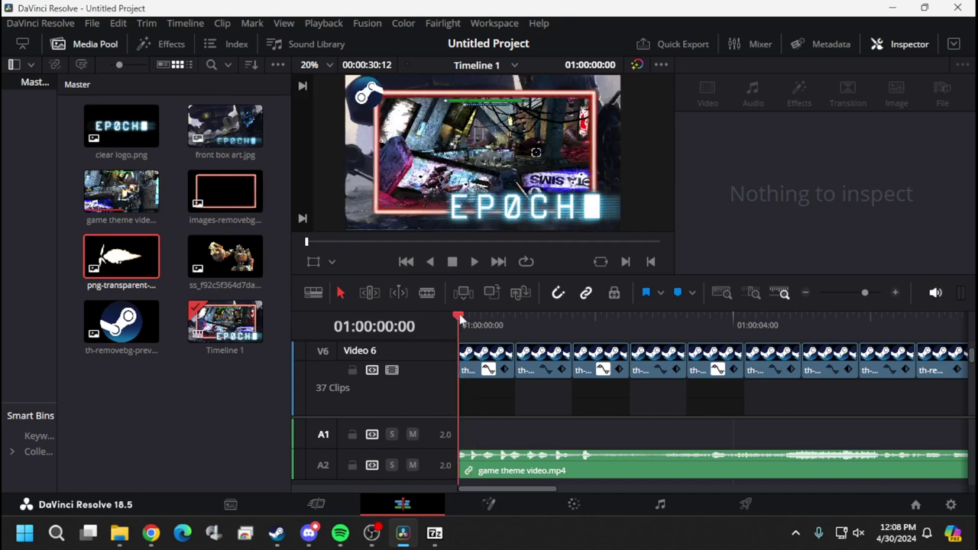
{"action": "left_click", "coordinate": [475, 261]}
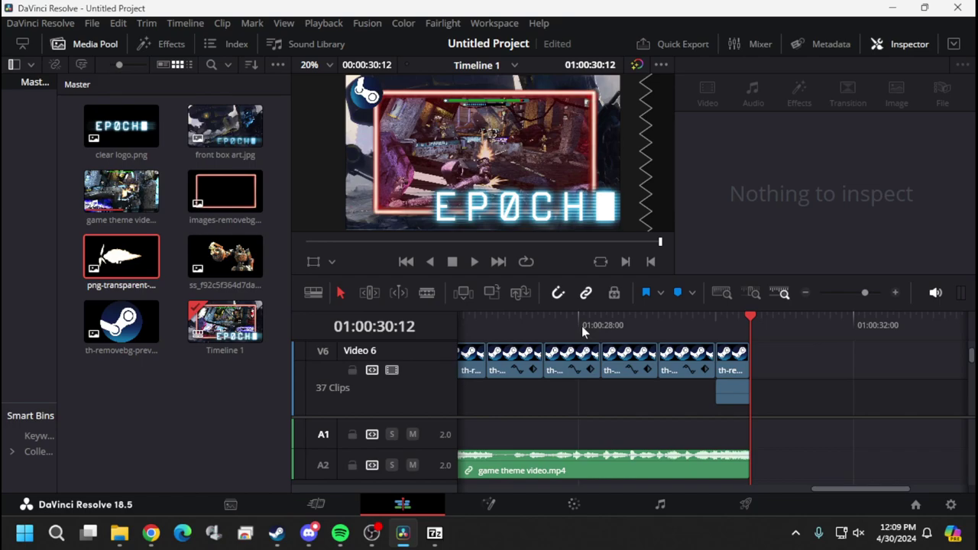
Stop the preview and open File > Quick Export with the H.264 Master preset
{"action": "key", "text": "q"}
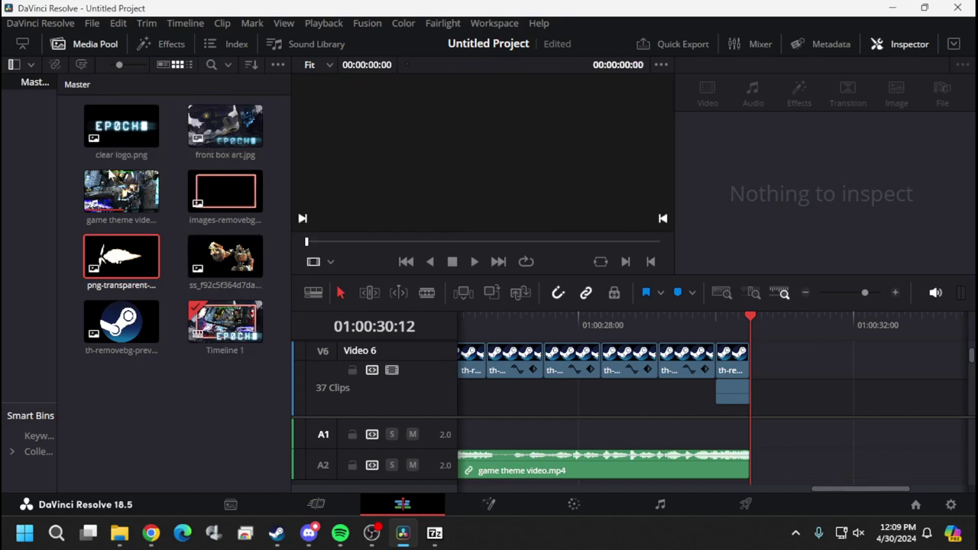
{"action": "left_click", "coordinate": [38, 23]}
{"action": "mouse_move", "coordinate": [91, 24]}
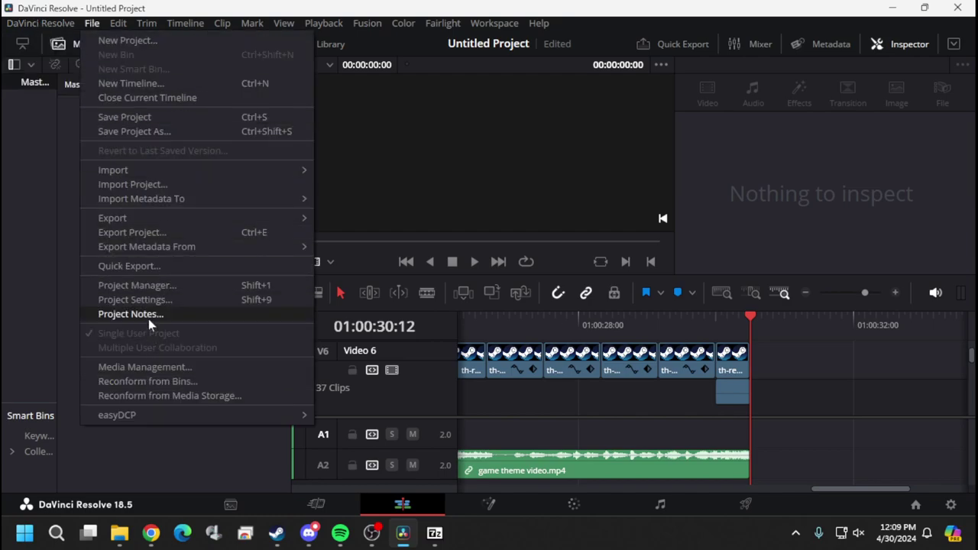
{"action": "left_click", "coordinate": [130, 266]}
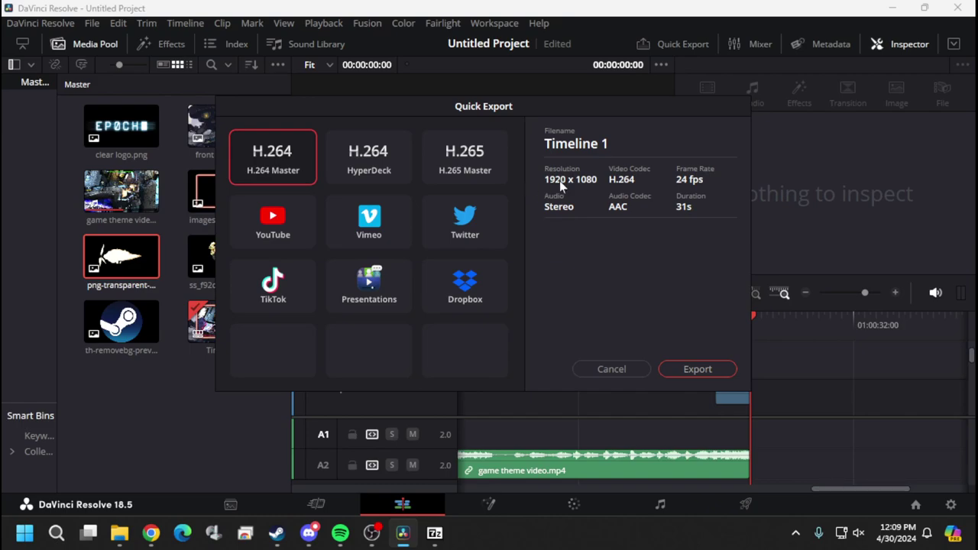
Export the video as 'Epoche animated' into the tkssitch folder
{"action": "left_click", "coordinate": [697, 370]}
{"action": "mouse_move", "coordinate": [396, 538]}
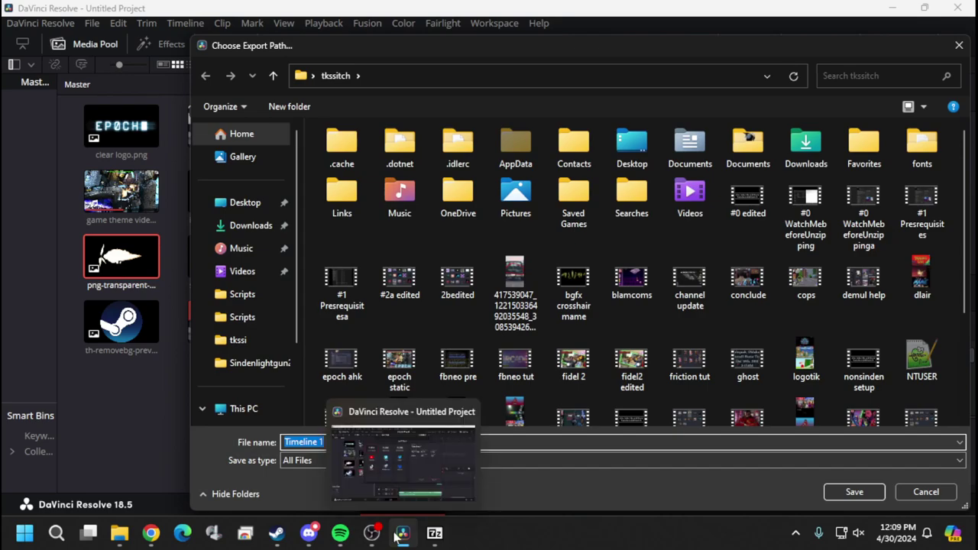
{"action": "type", "text": "Epo"}
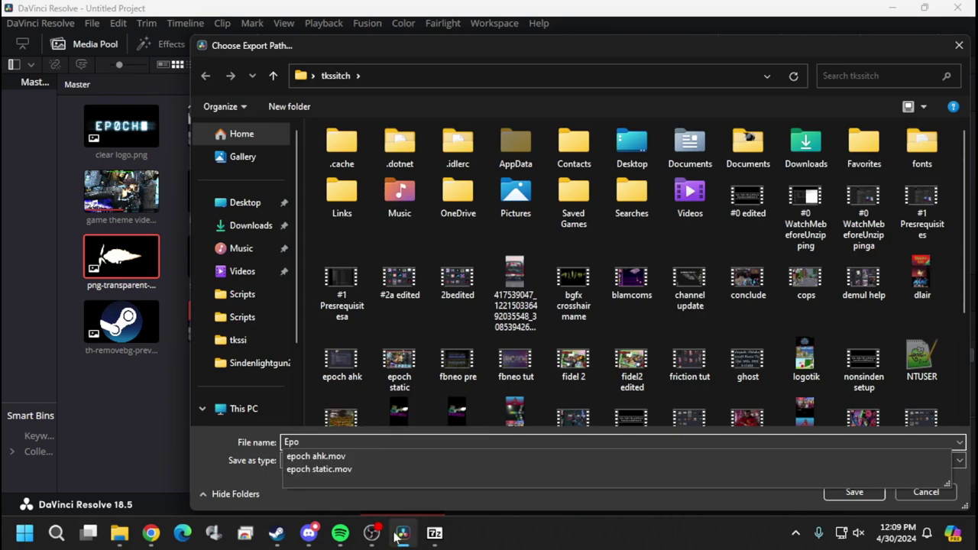
{"action": "type", "text": "che"}
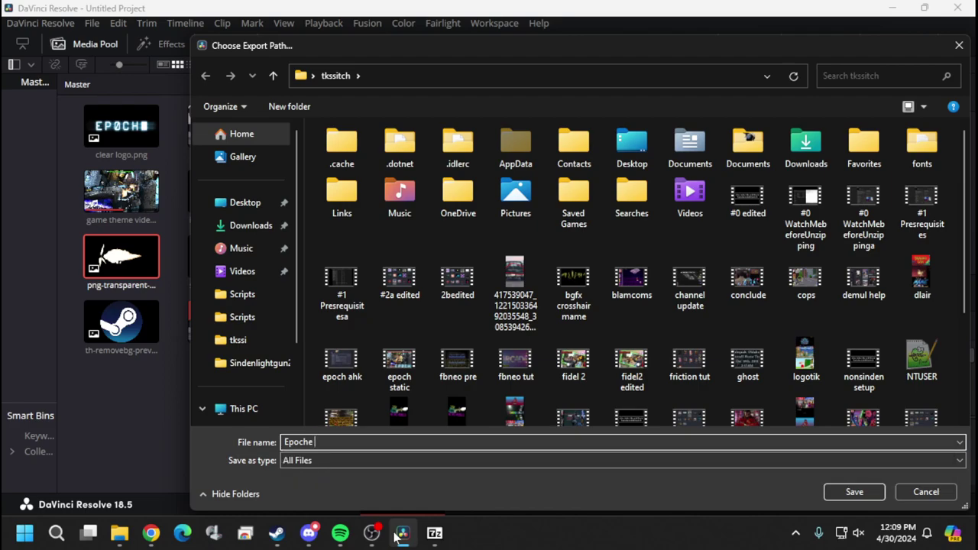
{"action": "type", "text": " animated"}
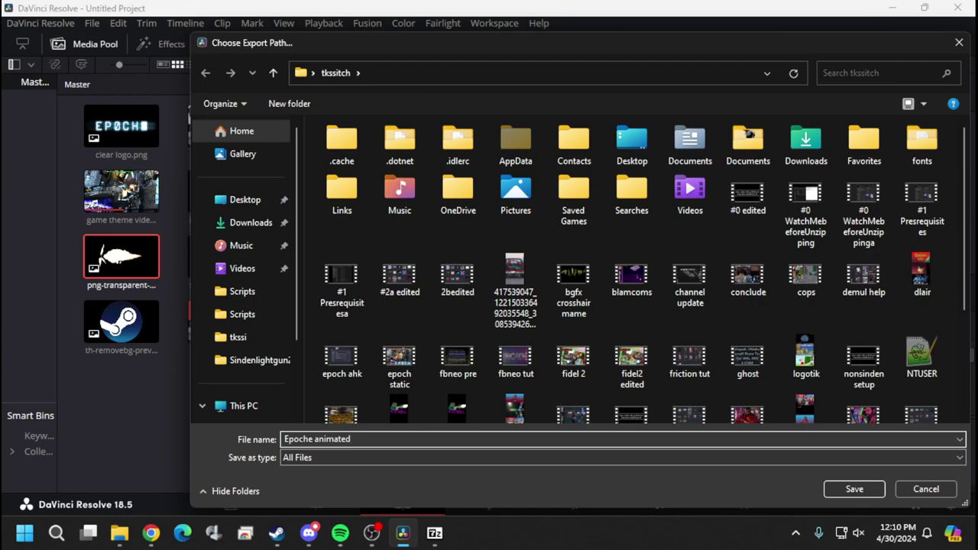
{"action": "left_click", "coordinate": [867, 495]}
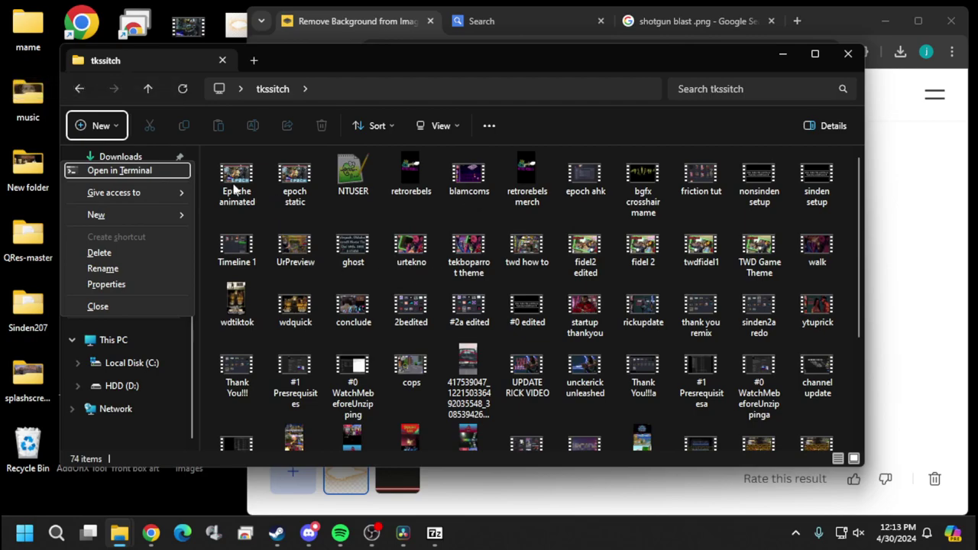
Select the exported 'Epoche animated' video in the tkssitch folder
{"action": "left_click", "coordinate": [259, 193]}
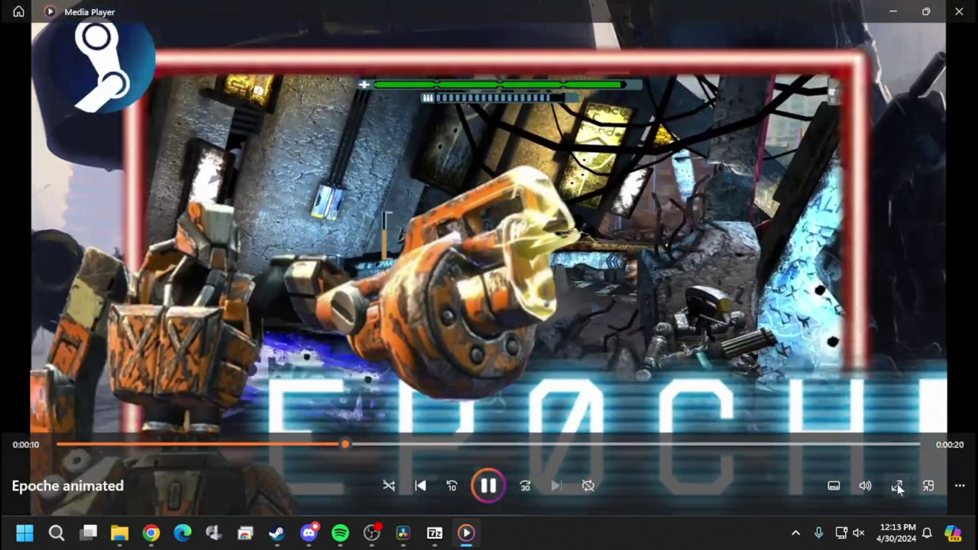
Watch 'Epoche animated' full screen, then return to the normal window
{"action": "left_click", "coordinate": [897, 487]}
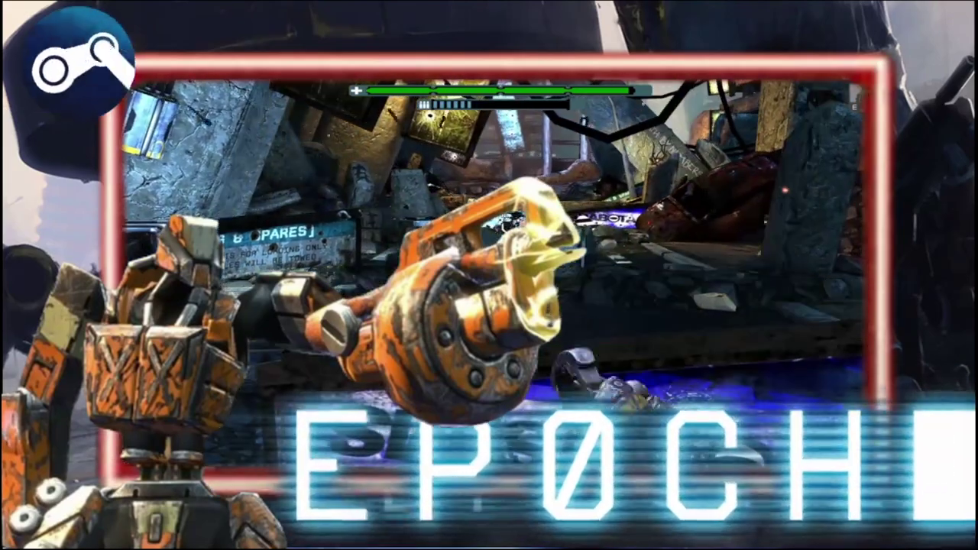
{"action": "key", "text": "Escape"}
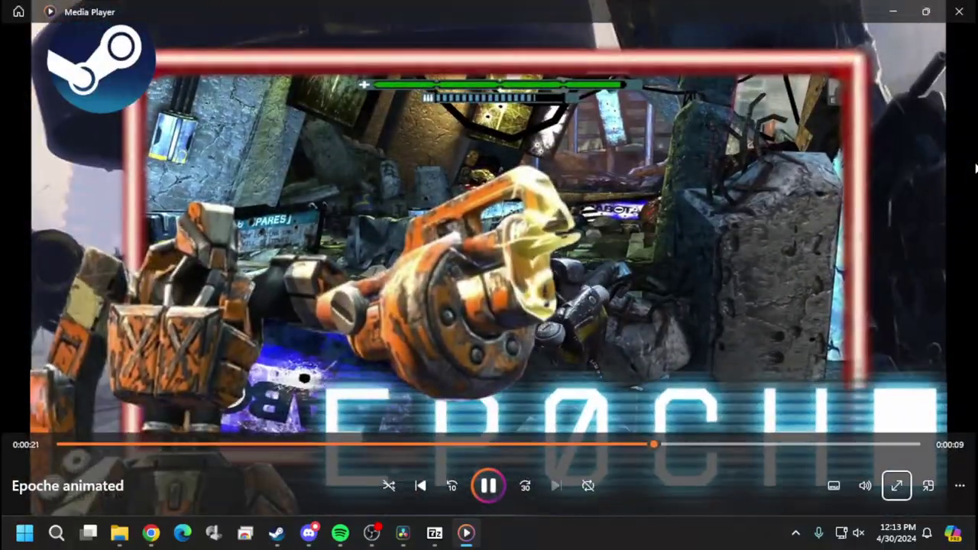
Close the Media Player to get back to the tkssitch folder holding the exported Epoche animated video
{"action": "left_click", "coordinate": [958, 12]}
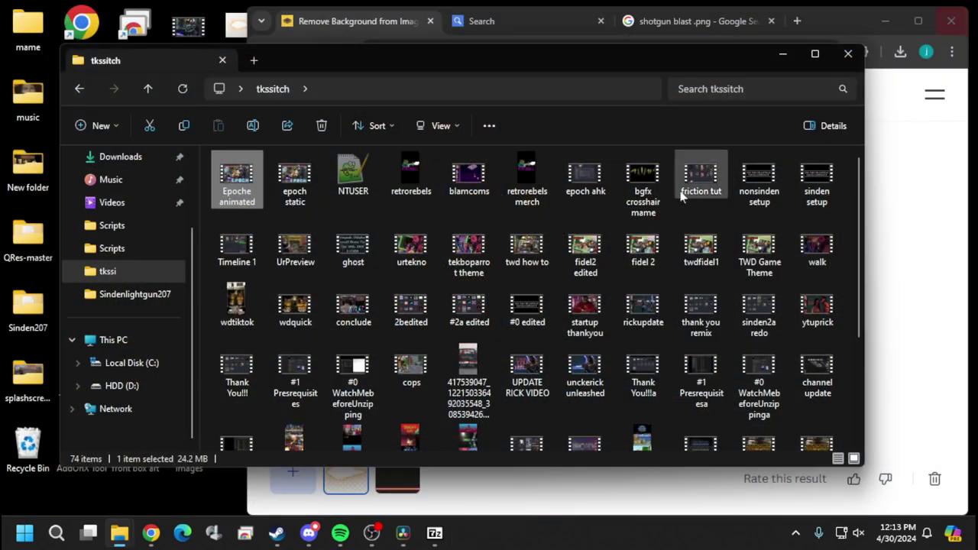